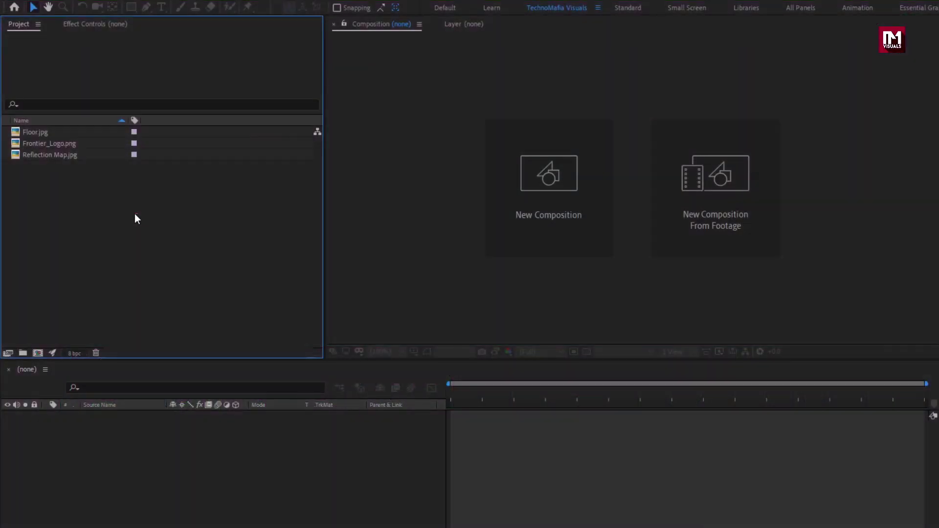
{"action": "left_click", "coordinate": [52, 157]}
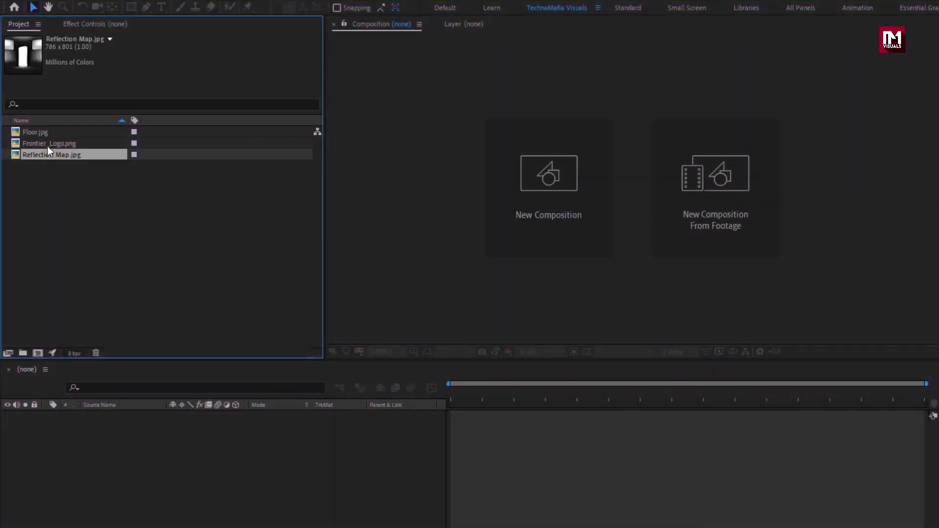
{"action": "left_click", "coordinate": [48, 145]}
{"action": "left_click", "coordinate": [41, 134]}
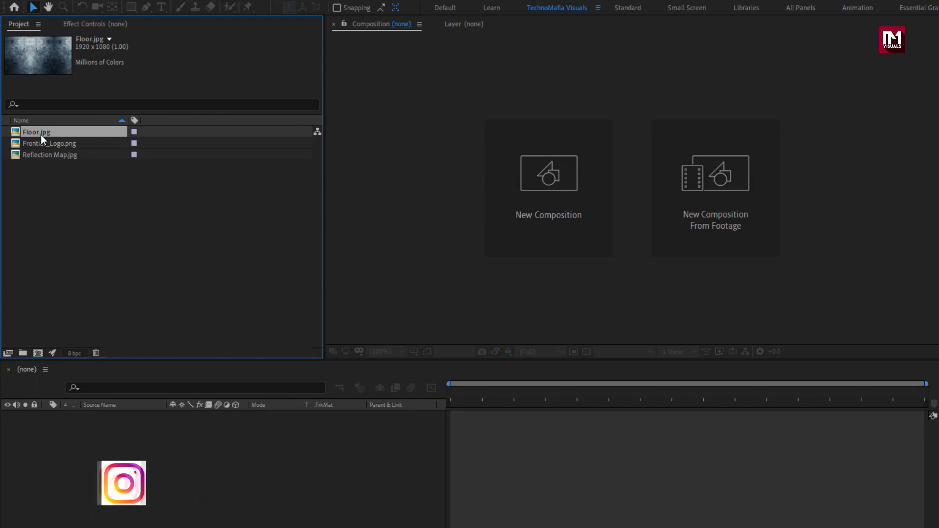
Create a new composition named Logo_Animation with a duration of 0:00:07:00
{"action": "left_click", "coordinate": [498, 173]}
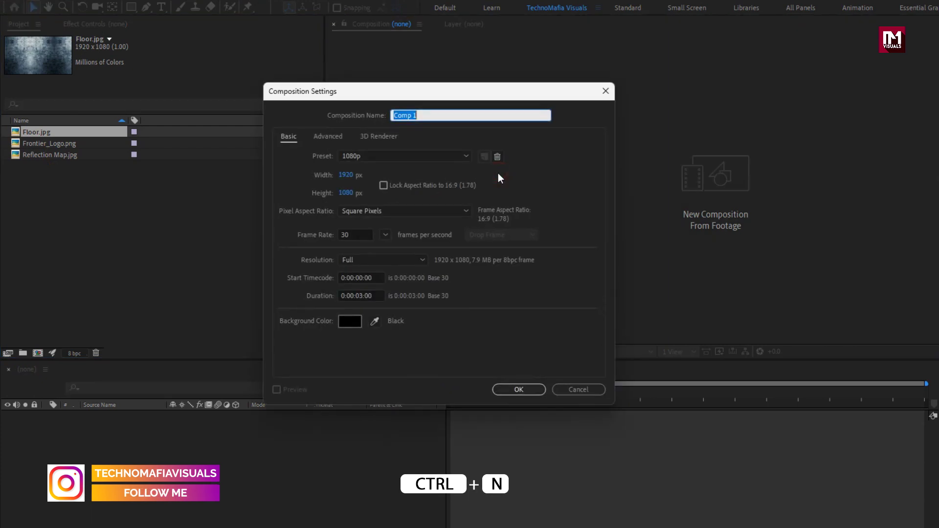
{"action": "type", "text": "Lo"}
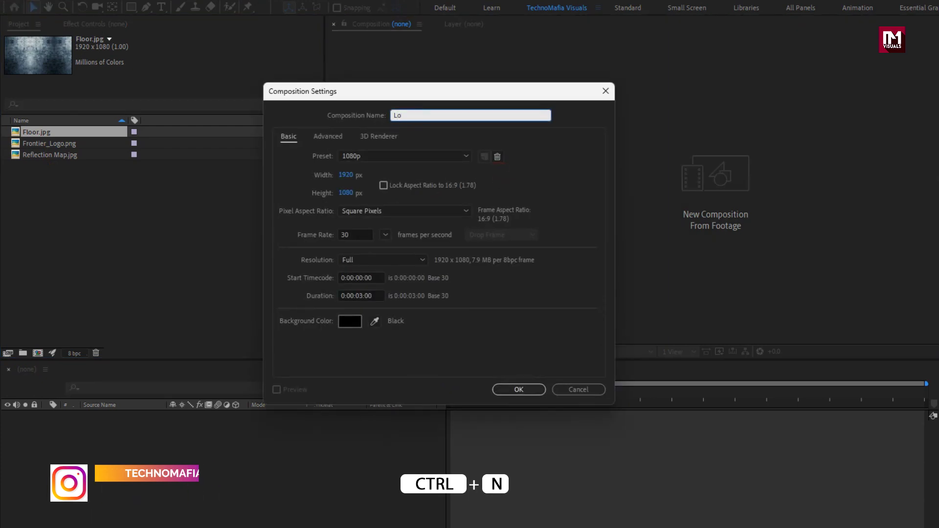
{"action": "type", "text": "go_Ani"}
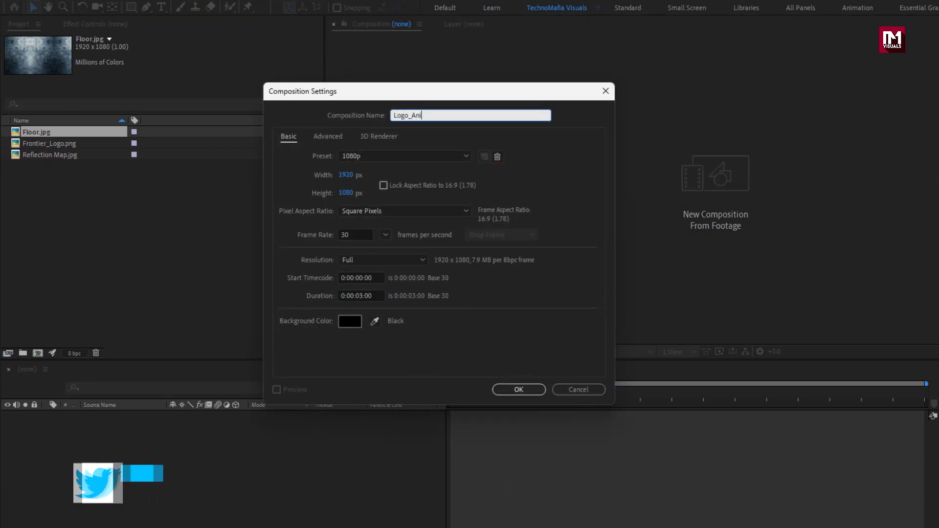
{"action": "type", "text": "mation"}
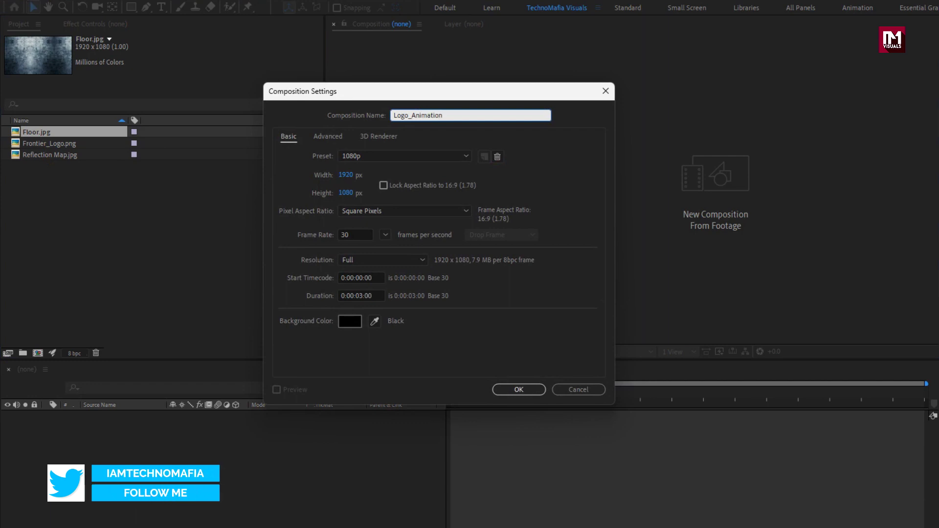
{"action": "left_click", "coordinate": [360, 296]}
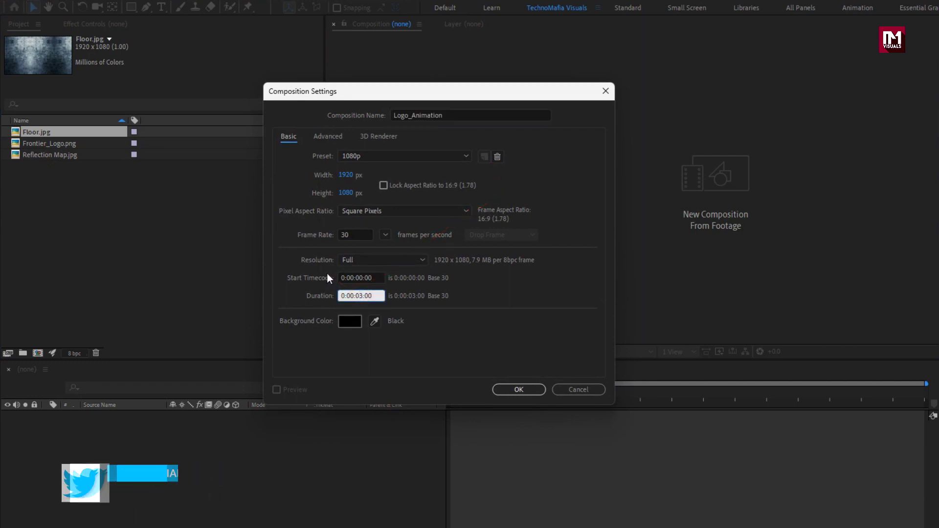
{"action": "key", "text": "Delete"}
{"action": "type", "text": "7"}
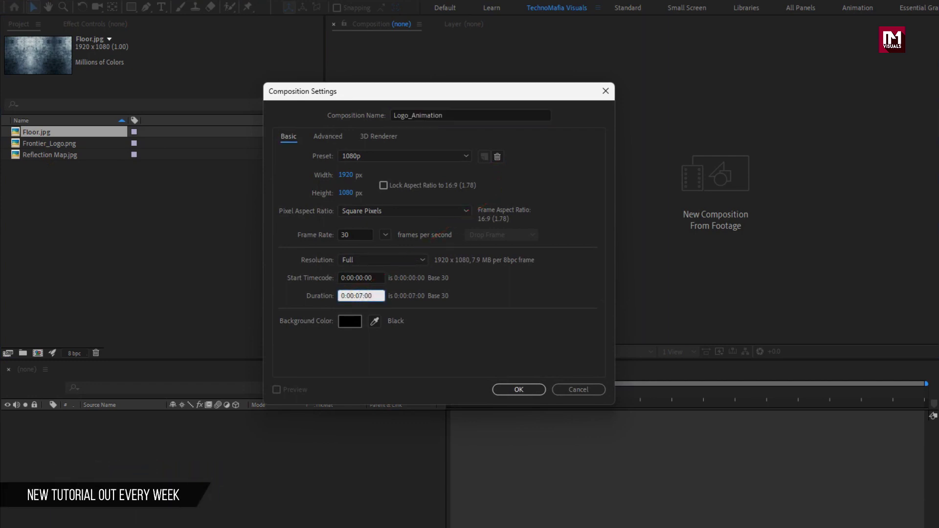
{"action": "left_click", "coordinate": [515, 389]}
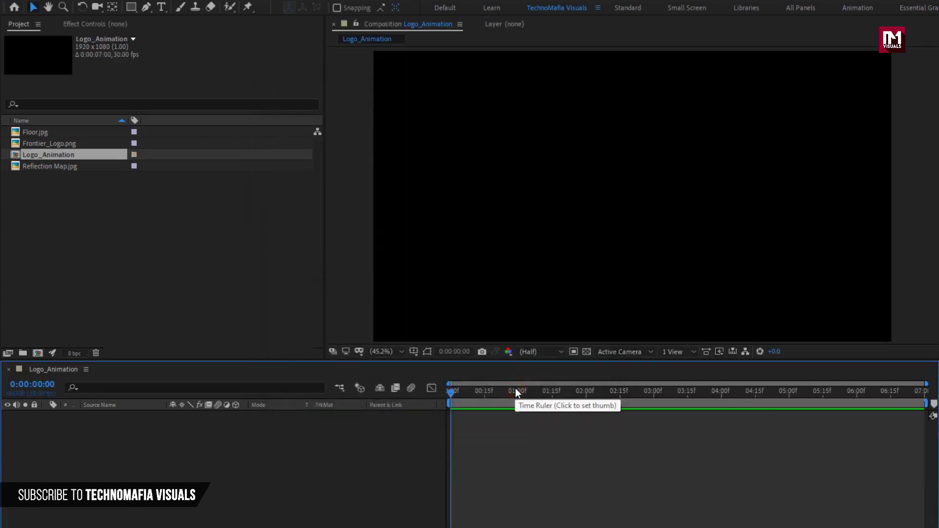
Add Frontier_Logo.png to the Logo_Animation composition and scale it to 19%
{"action": "left_click", "coordinate": [53, 145]}
{"action": "left_click_drag", "start_coordinate": [52, 146], "coordinate": [157, 430]}
{"action": "key", "text": "s"}
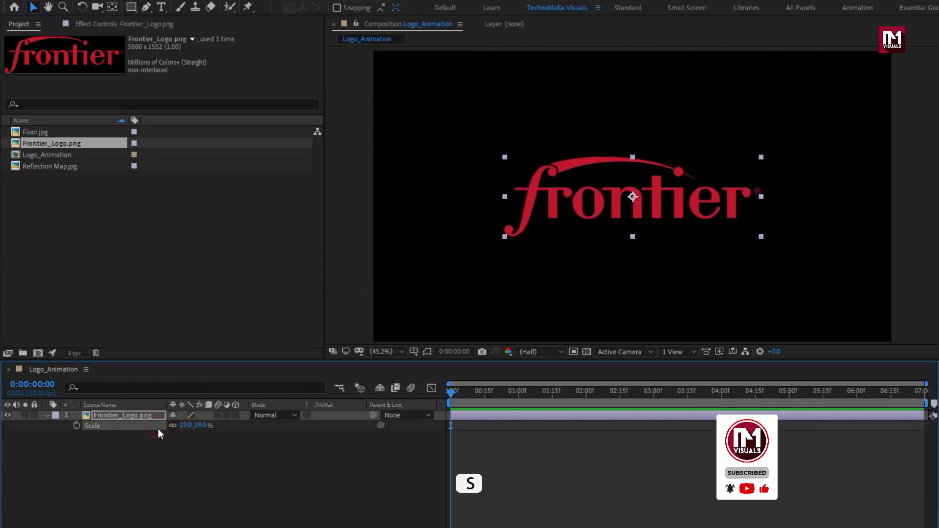
{"action": "left_click", "coordinate": [46, 415]}
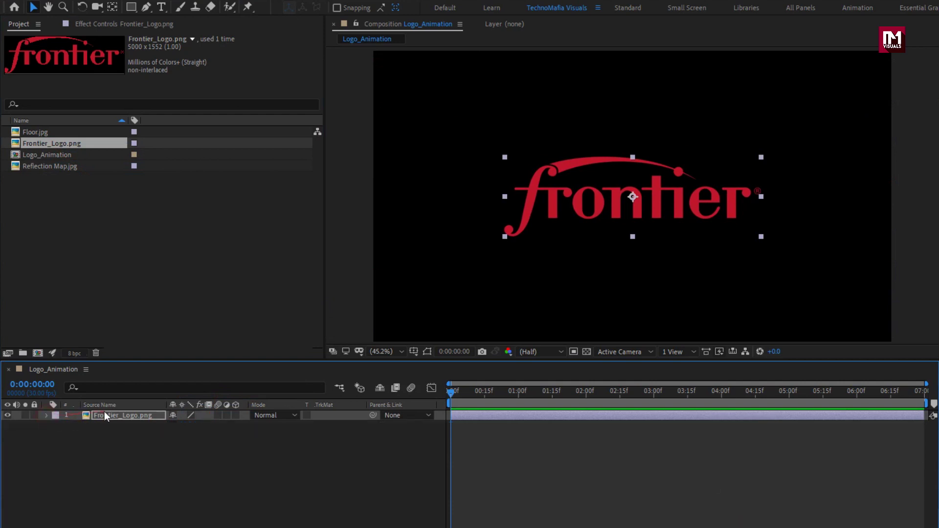
Pre-compose the Frontier_Logo.png layer as Logo, moving all attributes into the new composition
{"action": "right_click", "coordinate": [122, 415]}
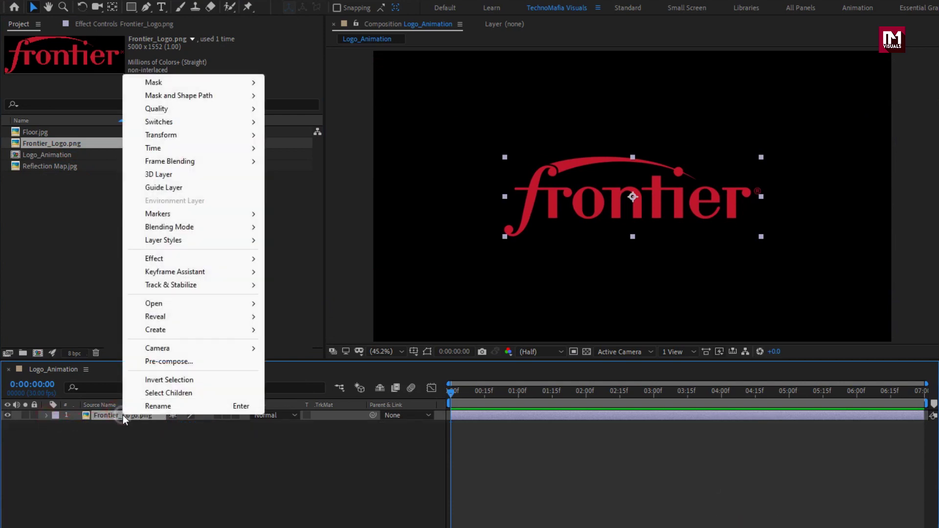
{"action": "left_click", "coordinate": [161, 362]}
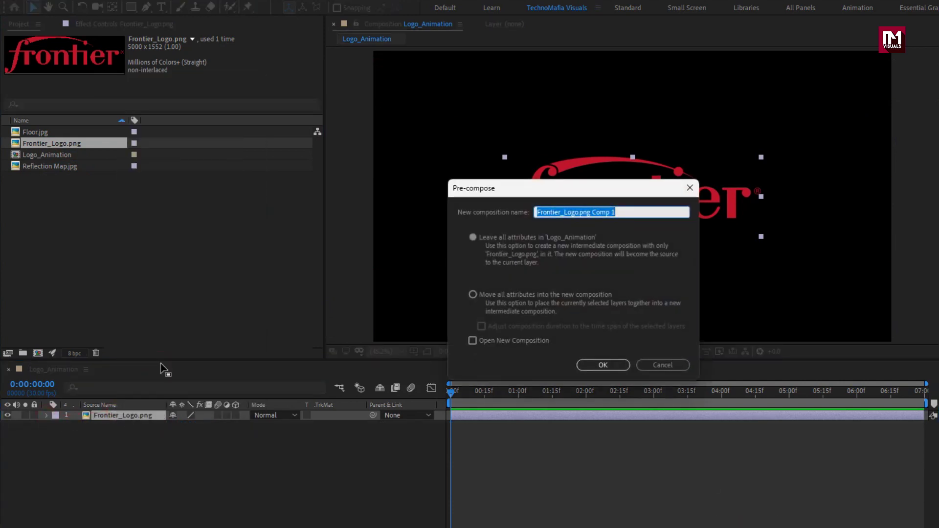
{"action": "type", "text": "Logo"}
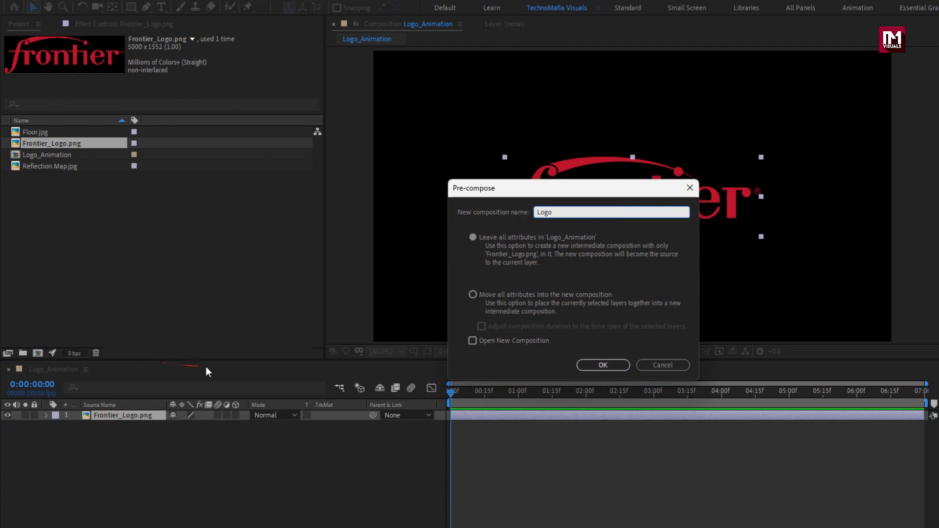
{"action": "left_click", "coordinate": [480, 293]}
{"action": "left_click", "coordinate": [587, 368]}
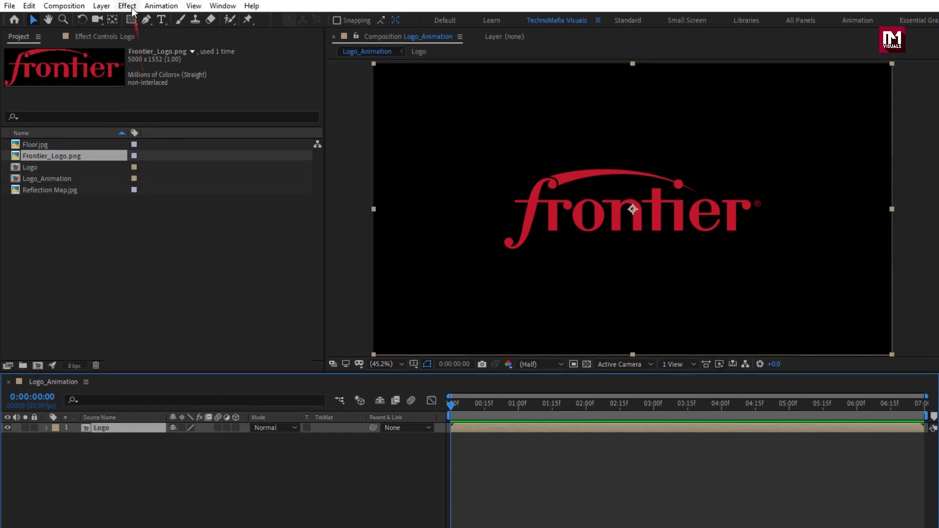
Auto-trace the Logo layer's alpha channel at the current frame to generate masks around the letters
{"action": "left_click", "coordinate": [101, 6]}
{"action": "left_click", "coordinate": [161, 394]}
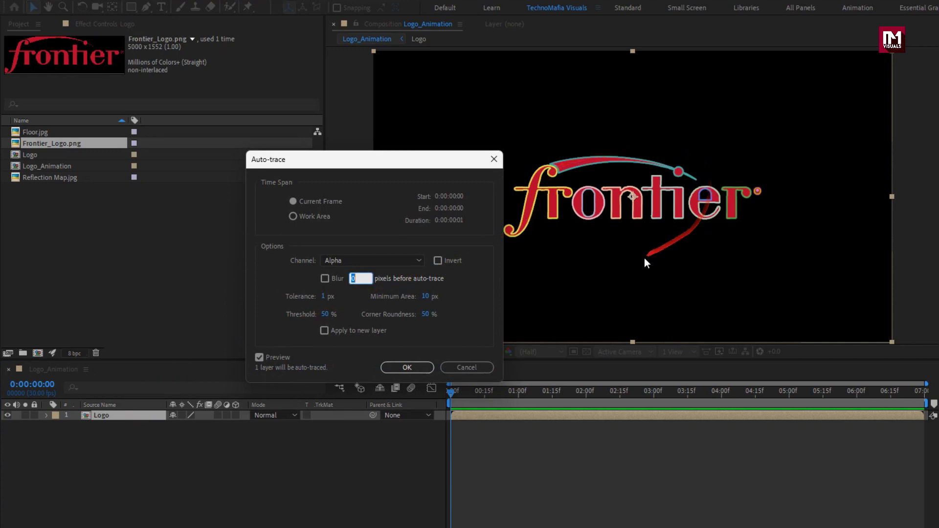
{"action": "left_click", "coordinate": [418, 367]}
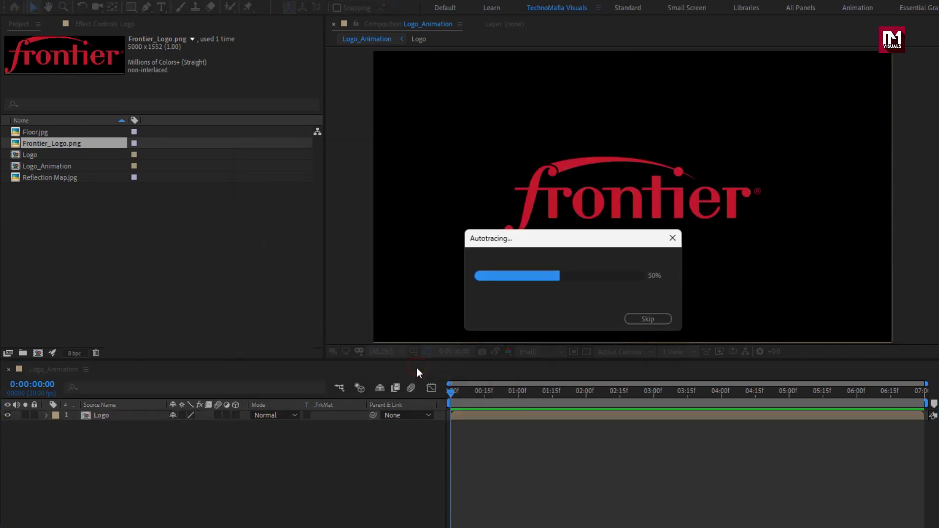
Reveal the Logo layer's mask paths and delete all of their keyframes
{"action": "left_click", "coordinate": [158, 413]}
{"action": "key", "text": "m"}
{"action": "left_click_drag", "start_coordinate": [498, 393], "coordinate": [521, 393]}
{"action": "left_click_drag", "start_coordinate": [460, 429], "coordinate": [444, 527]}
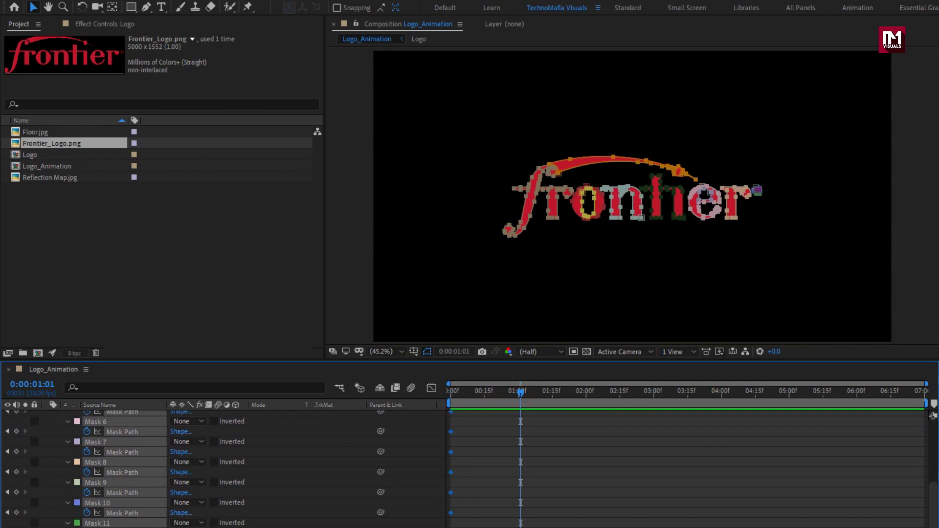
{"action": "key", "text": "Delete"}
{"action": "scroll", "coordinate": [399, 523], "scroll_direction": "up", "scroll_amount": 5}
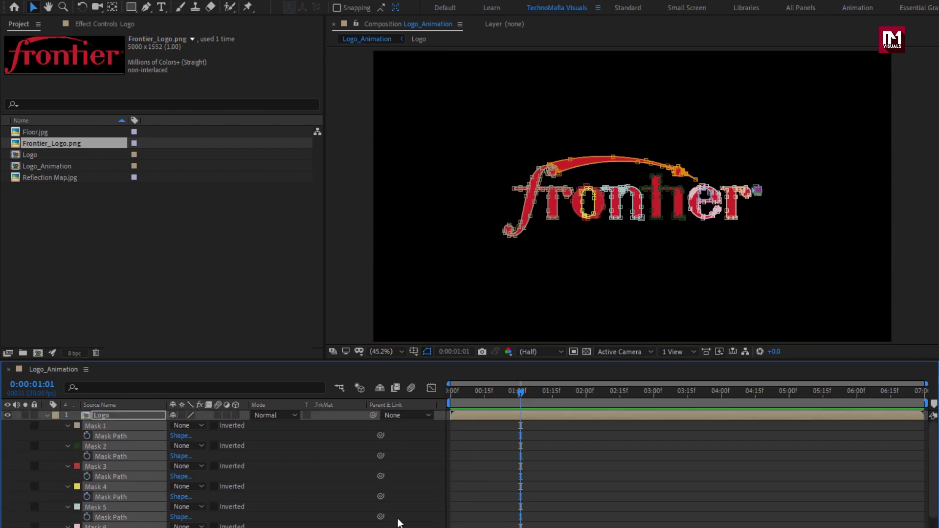
{"action": "left_click", "coordinate": [47, 416]}
Apply the Video Copilot Saber effect to the Logo layer
{"action": "left_click", "coordinate": [106, 416]}
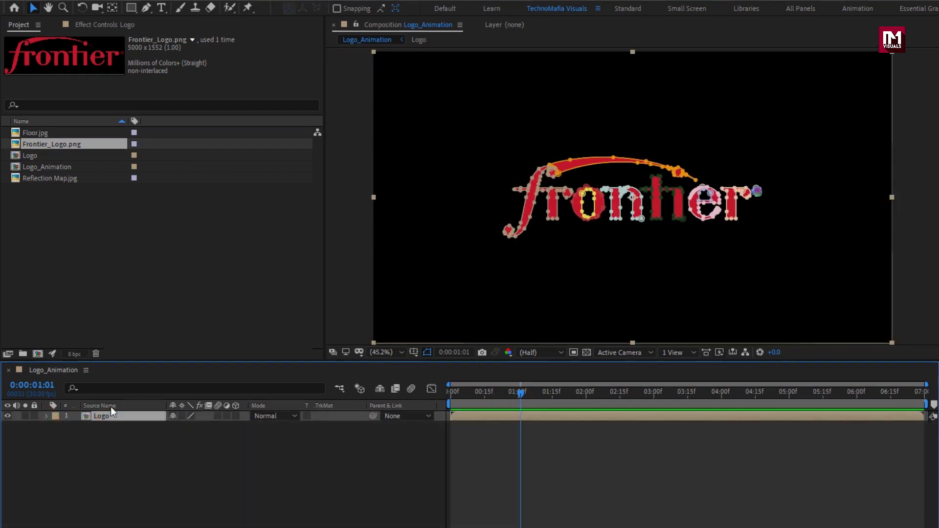
{"action": "left_click", "coordinate": [127, 8]}
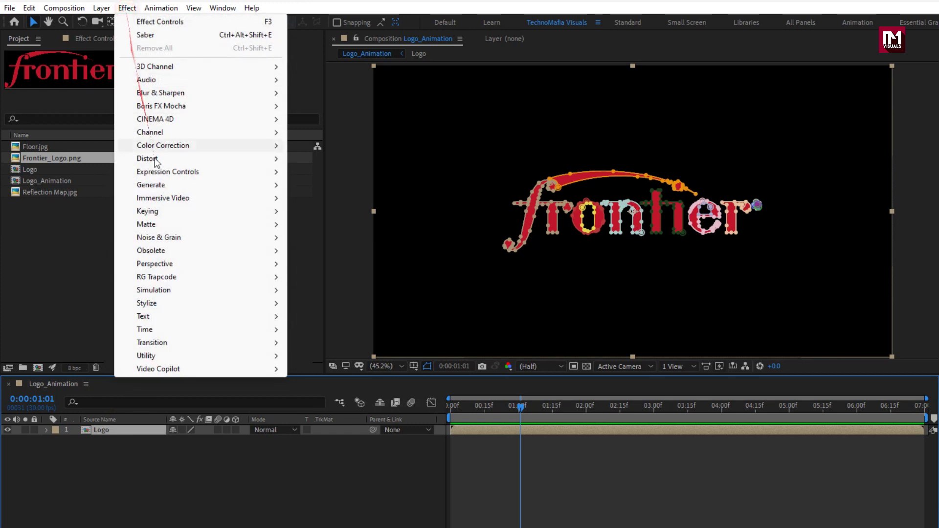
{"action": "mouse_move", "coordinate": [196, 369]}
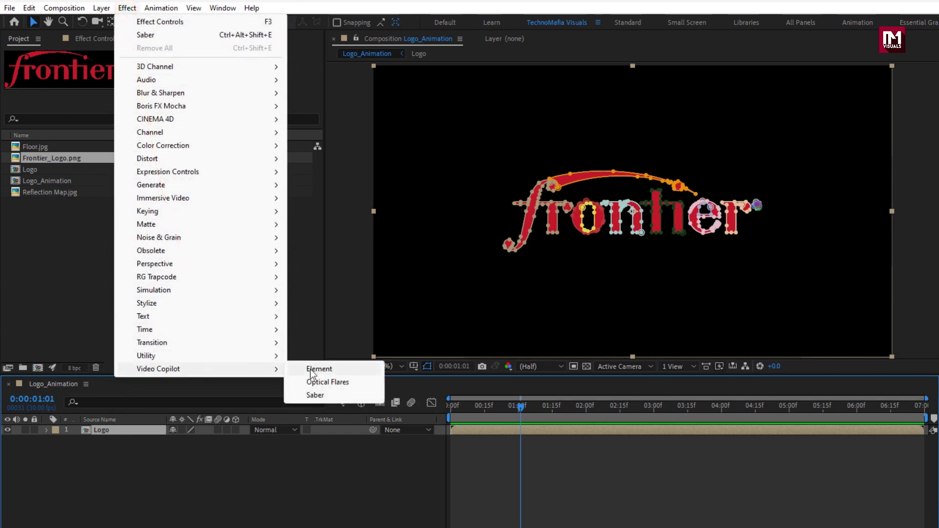
{"action": "left_click", "coordinate": [348, 394]}
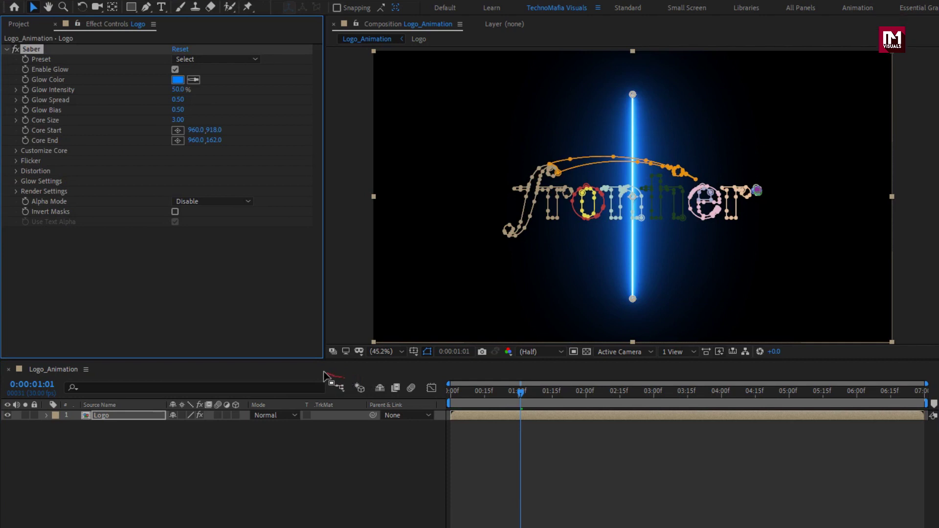
Set Saber's core type to Layer Masks and hide the mask outlines in the composition view
{"action": "left_click", "coordinate": [16, 151]}
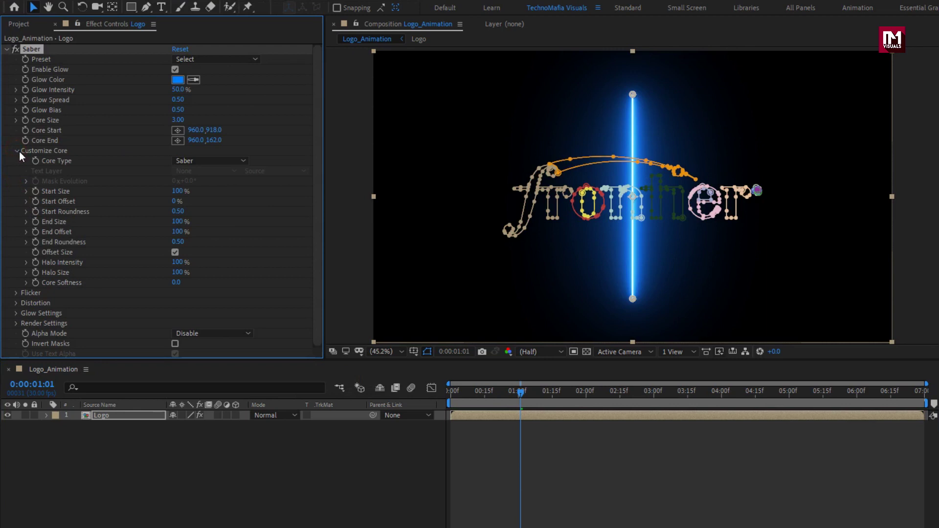
{"action": "left_click", "coordinate": [201, 160]}
{"action": "left_click", "coordinate": [242, 184]}
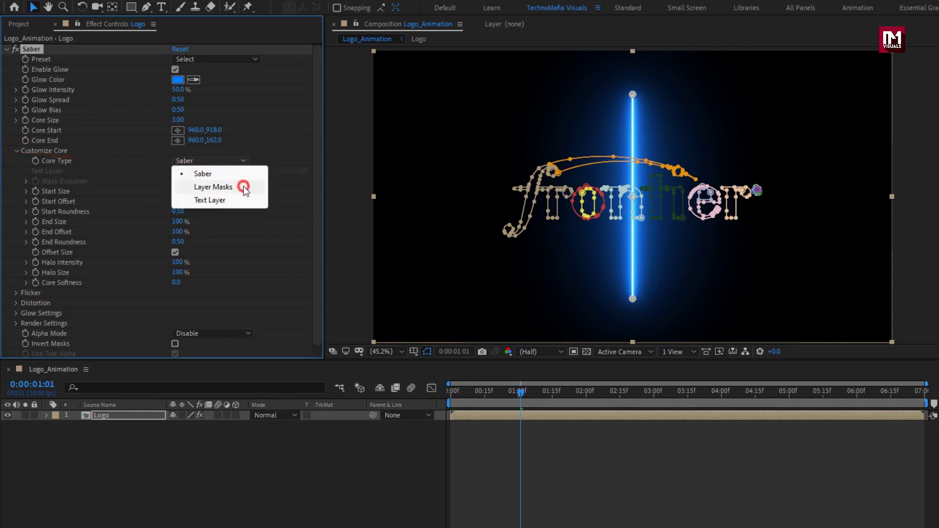
{"action": "left_click", "coordinate": [427, 352]}
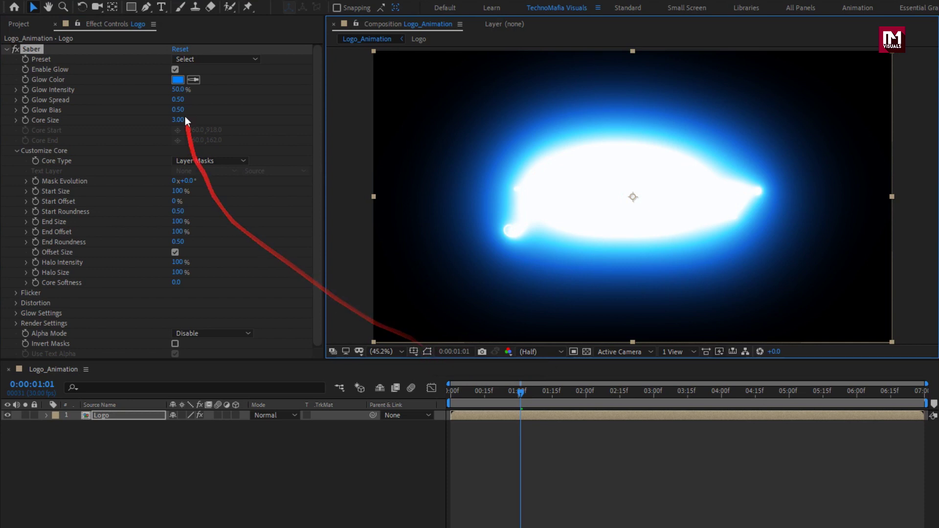
Choose the Electric preset for Saber and set its glow color to red, FF0101
{"action": "left_click", "coordinate": [217, 60]}
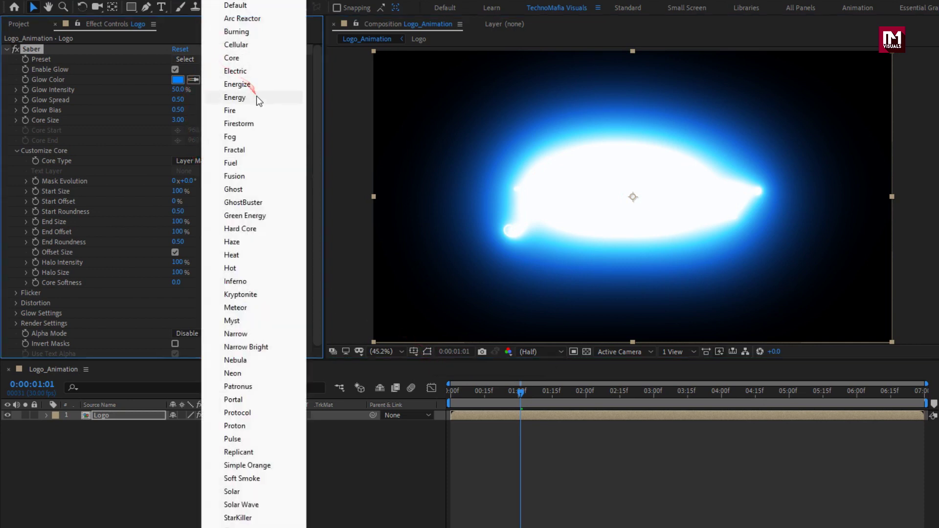
{"action": "left_click", "coordinate": [256, 70]}
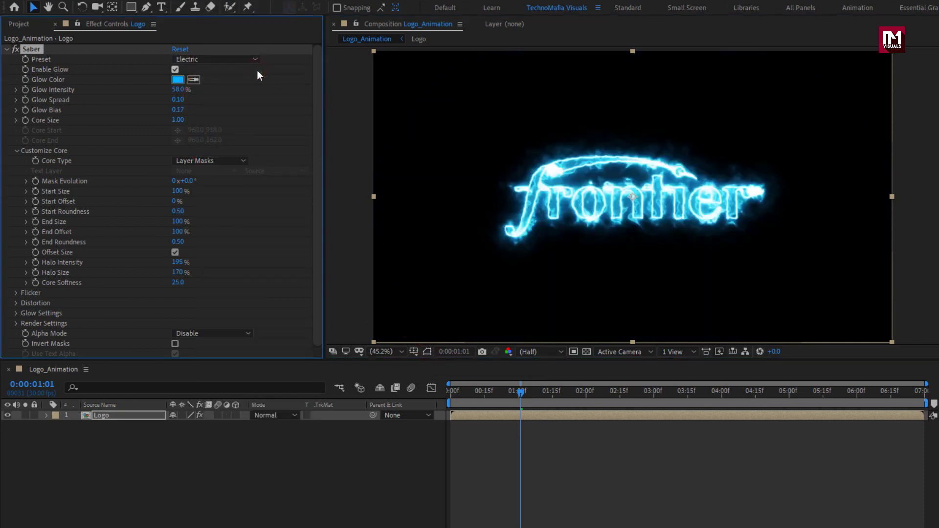
{"action": "left_click", "coordinate": [178, 79]}
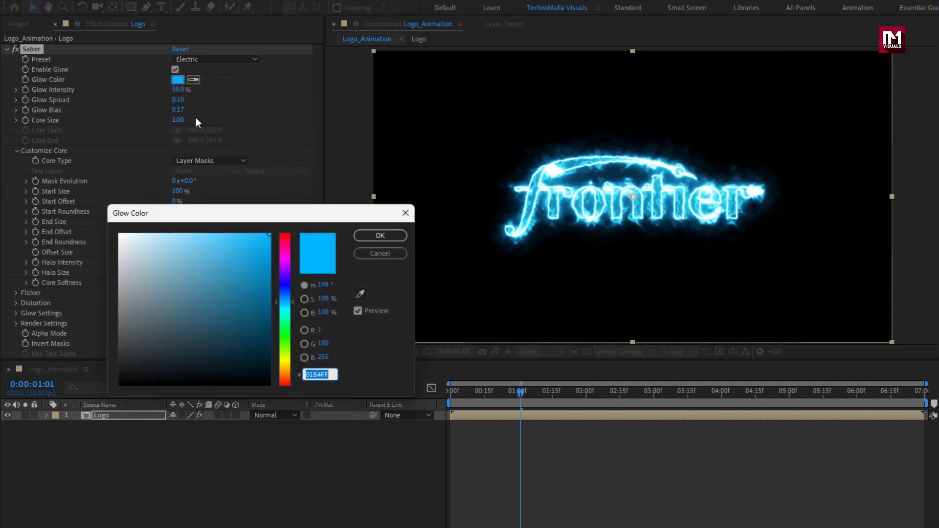
{"action": "left_click_drag", "start_coordinate": [277, 262], "coordinate": [281, 228]}
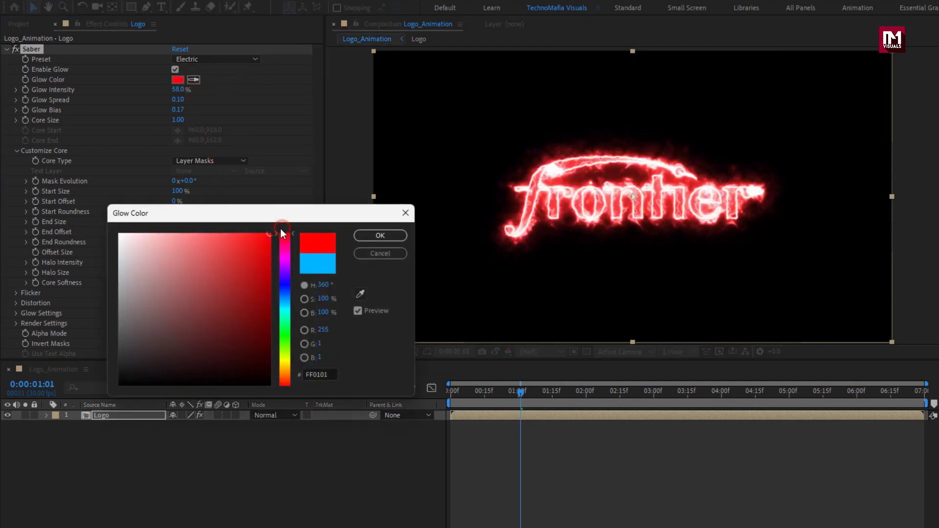
{"action": "left_click", "coordinate": [354, 236]}
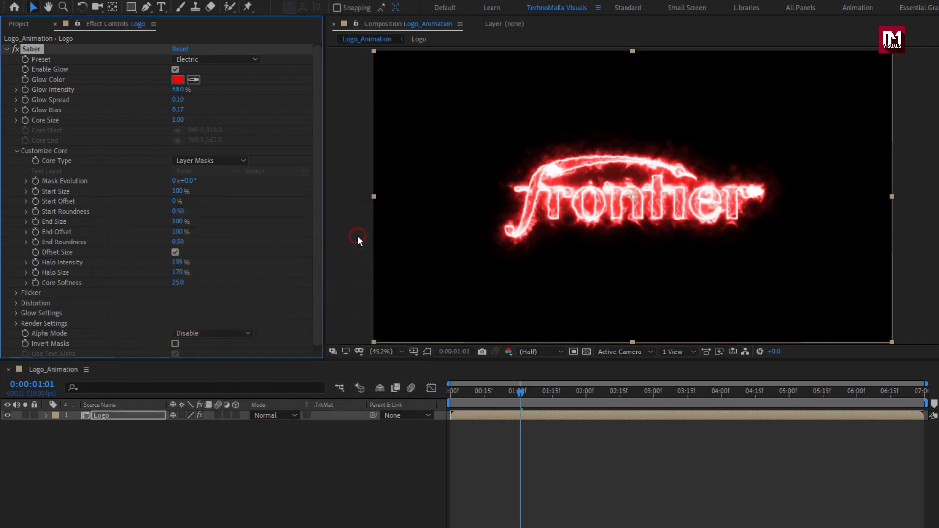
Enable keyframes for Saber's Start Size and Start Offset at 0:00:00:00 and reveal them on the Logo layer
{"action": "left_click", "coordinate": [455, 390]}
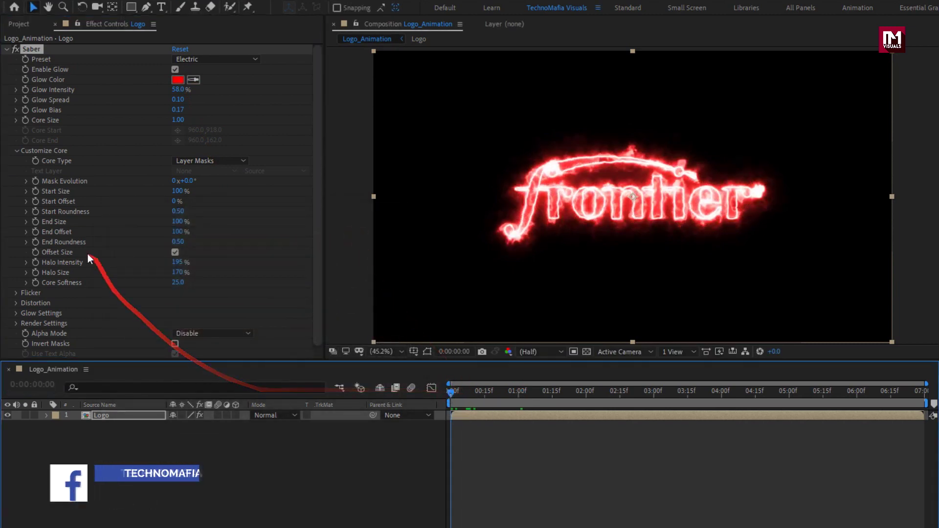
{"action": "left_click", "coordinate": [37, 191]}
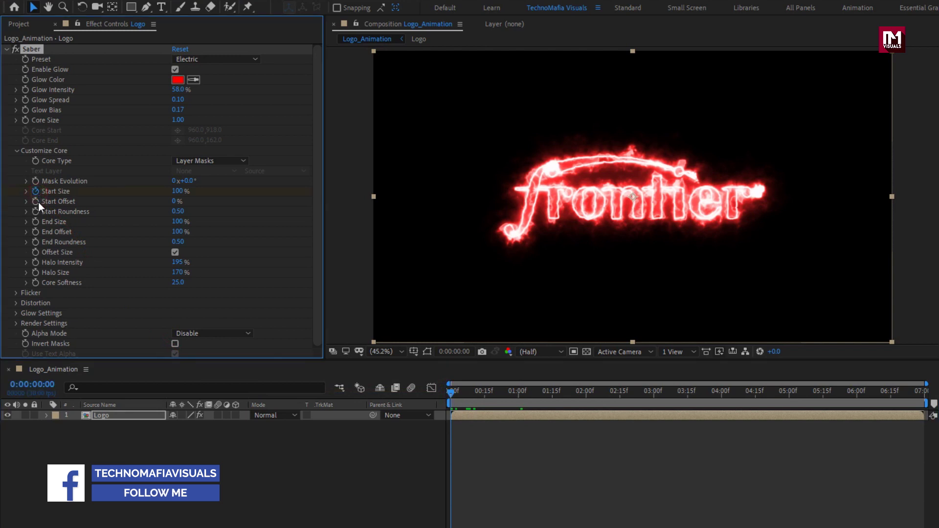
{"action": "key", "text": "u"}
{"action": "left_click", "coordinate": [106, 415]}
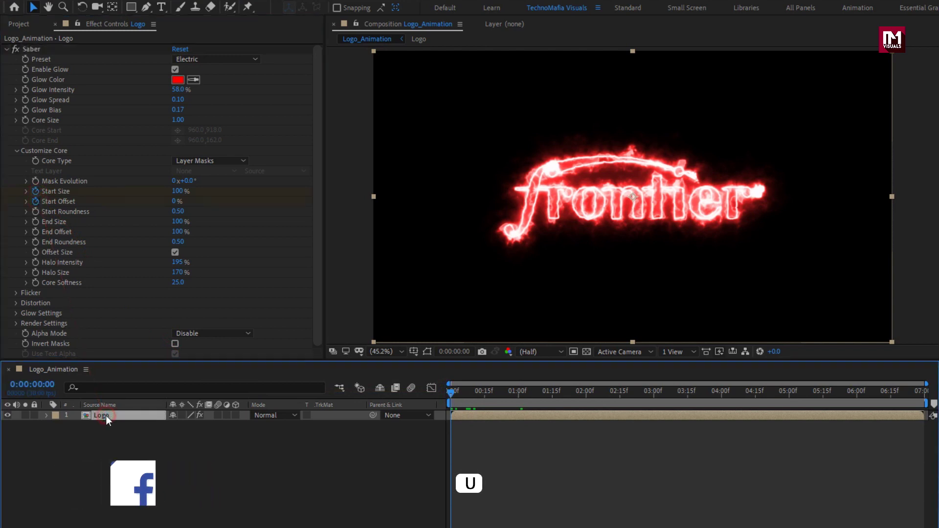
{"action": "key", "text": "u"}
{"action": "left_click", "coordinate": [441, 392]}
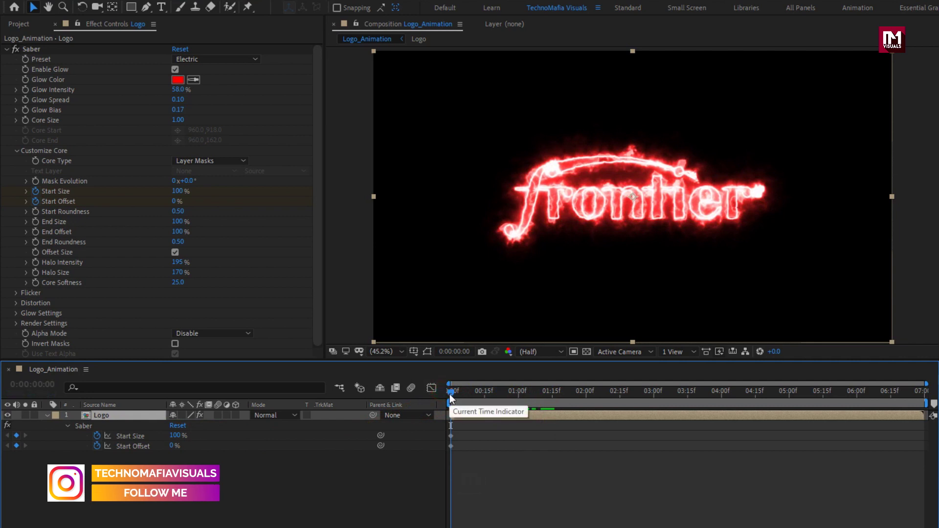
Set Saber's Start Size to 0% and Start Offset to 100% at 0:00:00:00 on the Logo layer
{"action": "left_click", "coordinate": [177, 436]}
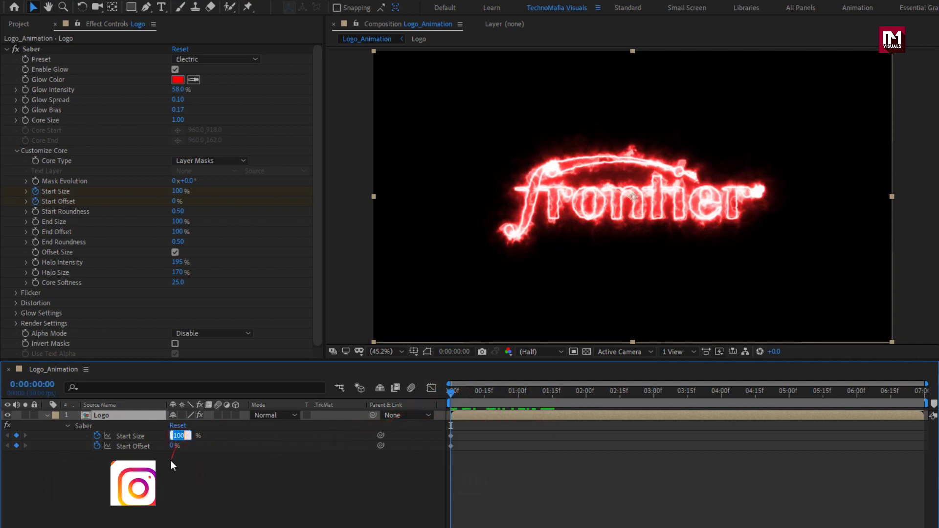
{"action": "type", "text": "0"}
{"action": "key", "text": "Return"}
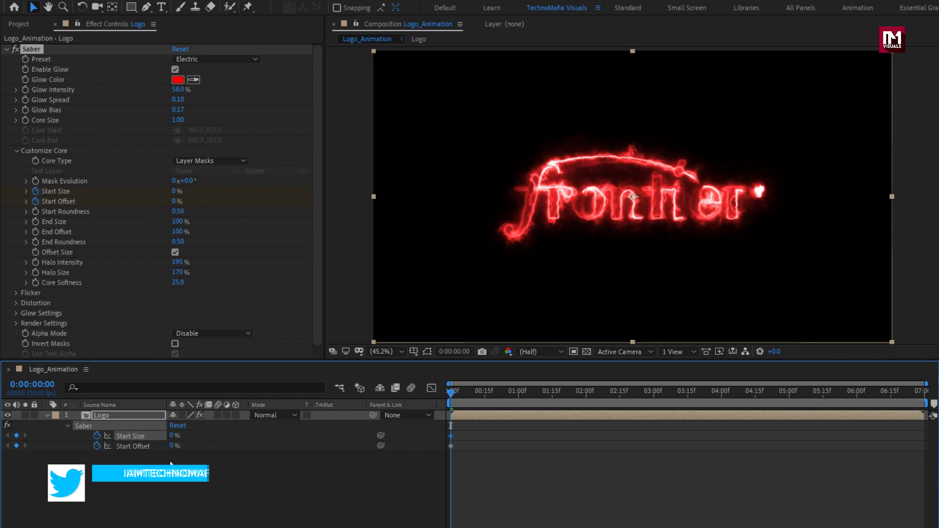
{"action": "left_click", "coordinate": [173, 445]}
{"action": "type", "text": "100"}
{"action": "key", "text": "Return"}
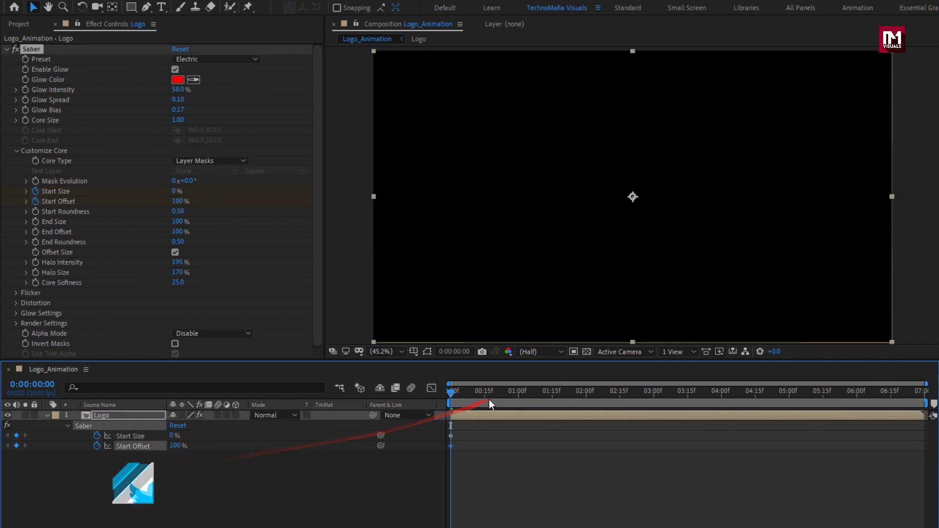
Keyframe Saber's Start Size at 100% at 0:00:01:15 and hold that value with another keyframe at 0:00:03:00
{"action": "left_click_drag", "start_coordinate": [489, 399], "coordinate": [552, 396]}
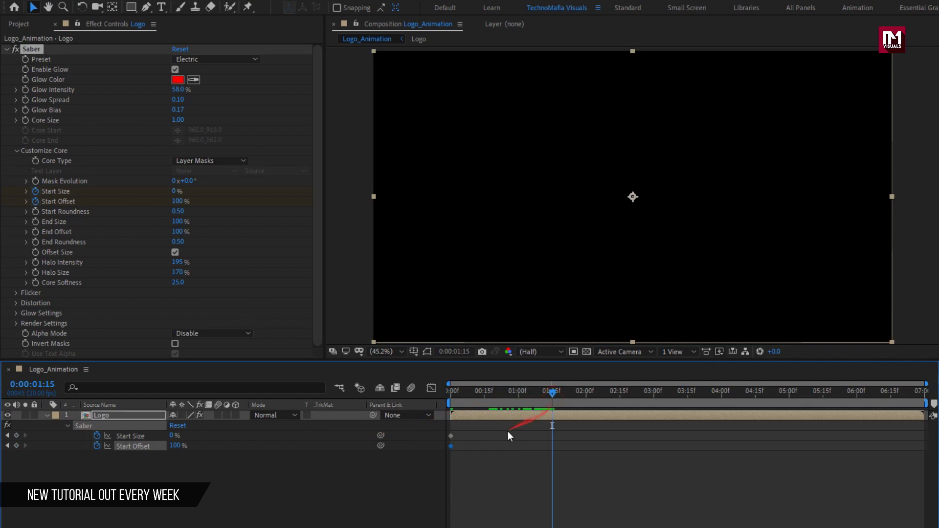
{"action": "left_click", "coordinate": [218, 472]}
{"action": "left_click", "coordinate": [173, 435]}
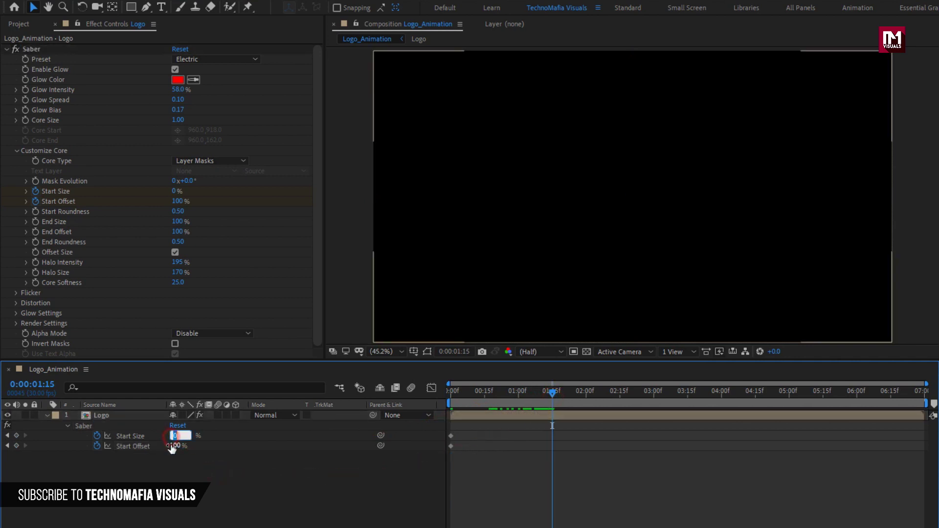
{"action": "type", "text": "100"}
{"action": "key", "text": "Return"}
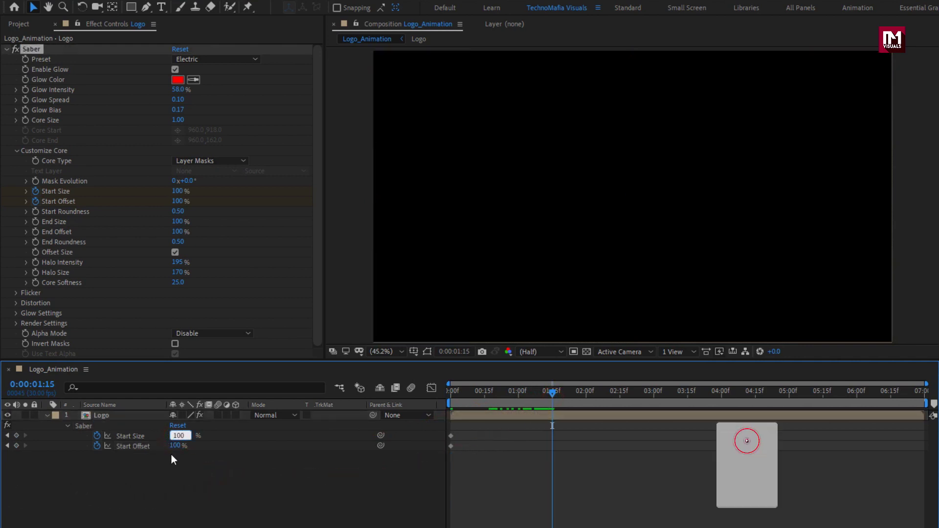
{"action": "left_click_drag", "start_coordinate": [588, 400], "coordinate": [655, 397]}
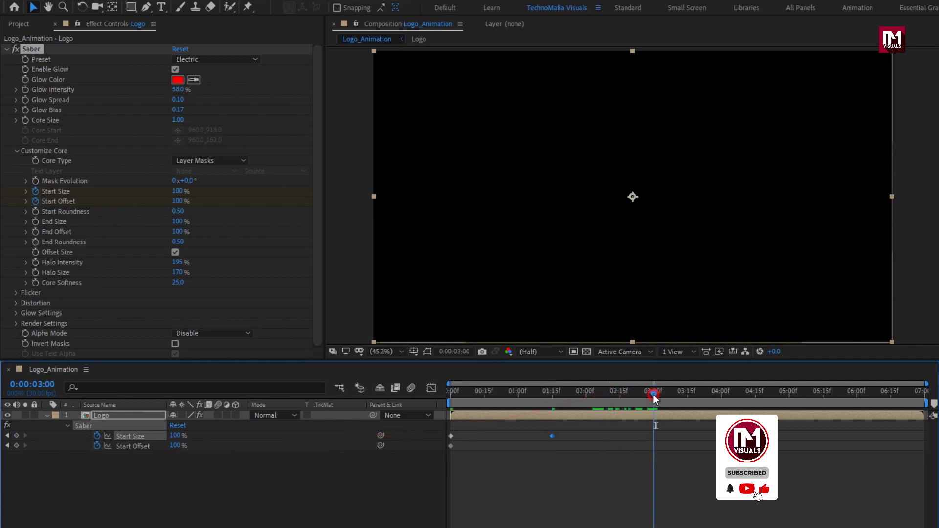
{"action": "left_click", "coordinate": [17, 435]}
Set both Start Size and Start Offset of Saber to 0% at 0:00:04:15
{"action": "left_click_drag", "start_coordinate": [715, 395], "coordinate": [756, 395]}
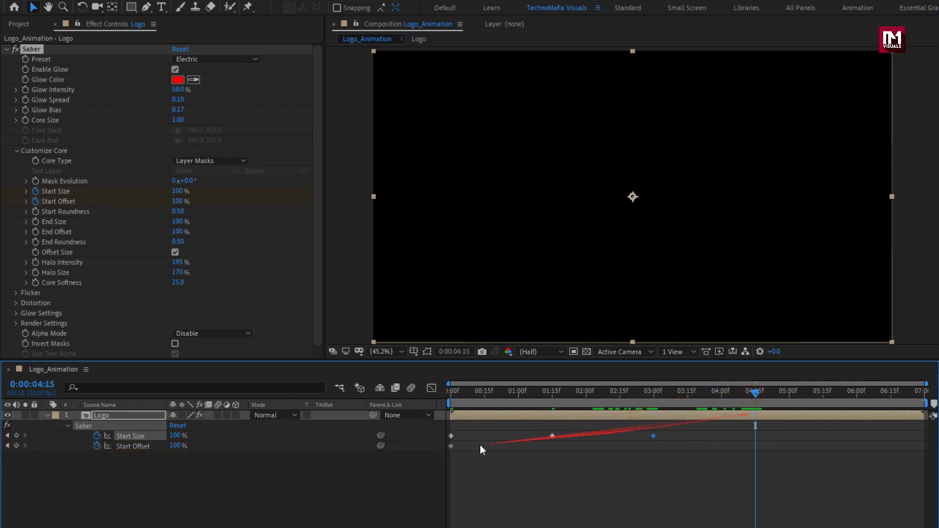
{"action": "left_click", "coordinate": [174, 436]}
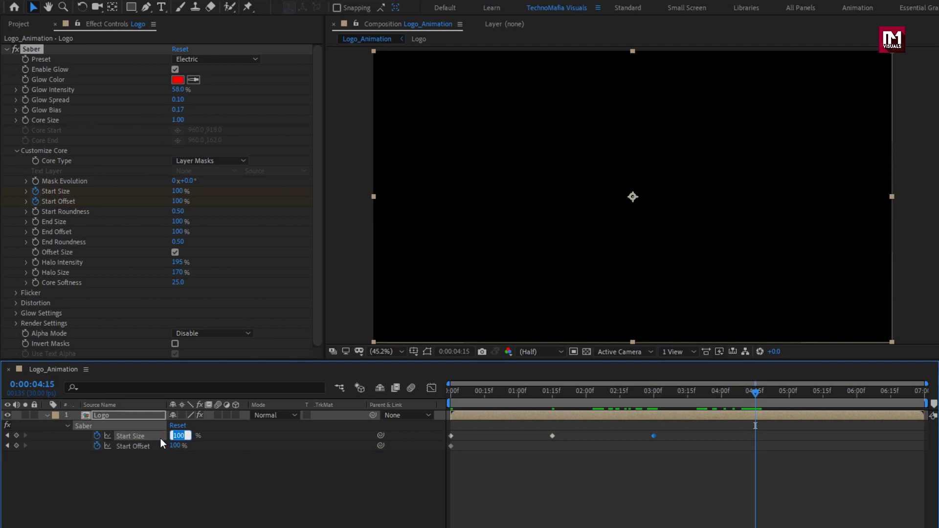
{"action": "type", "text": "0"}
{"action": "key", "text": "Return"}
{"action": "left_click", "coordinate": [172, 446]}
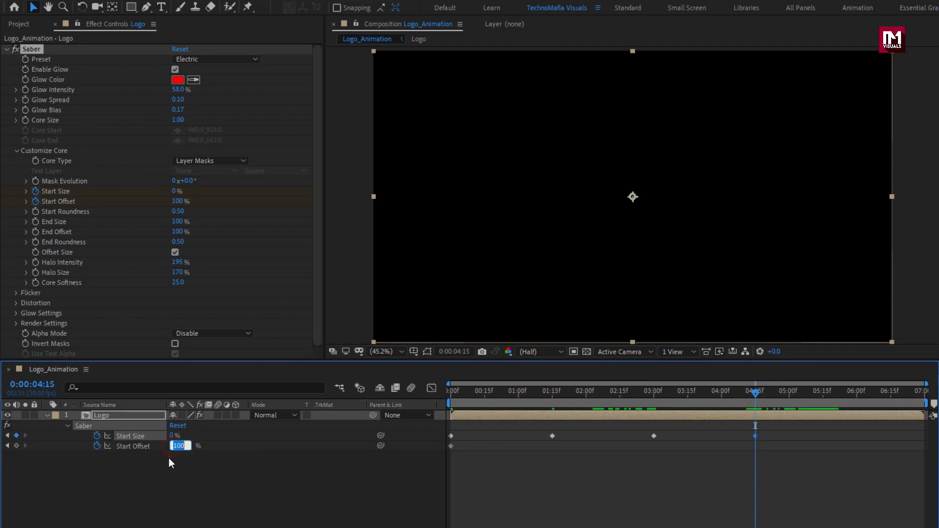
{"action": "type", "text": "0"}
{"action": "key", "text": "Return"}
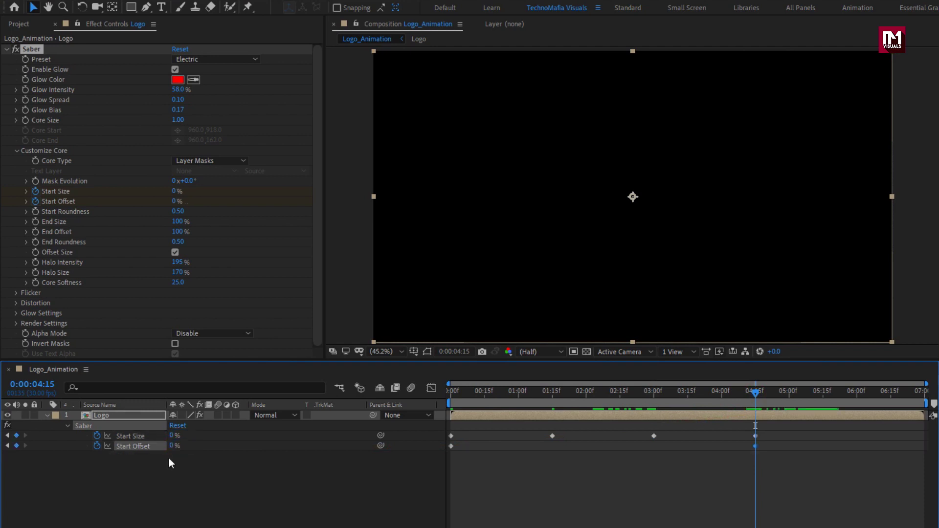
Preview the start of the animation and set Saber's End Size to 0%
{"action": "mouse_move", "coordinate": [450, 394]}
{"action": "left_mouse_down"}
{"action": "mouse_move", "coordinate": [774, 390]}
{"action": "mouse_move", "coordinate": [468, 393]}
{"action": "mouse_move", "coordinate": [541, 394]}
{"action": "left_mouse_up"}
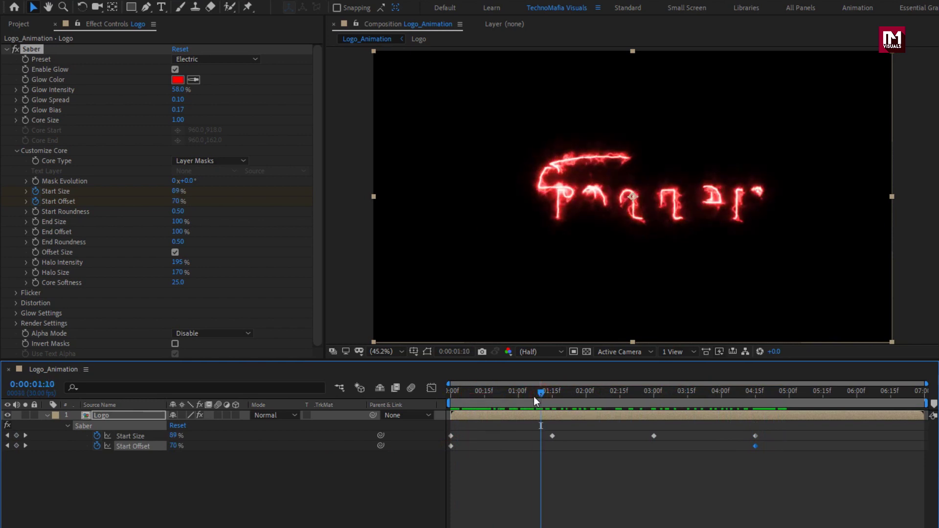
{"action": "left_click", "coordinate": [178, 222]}
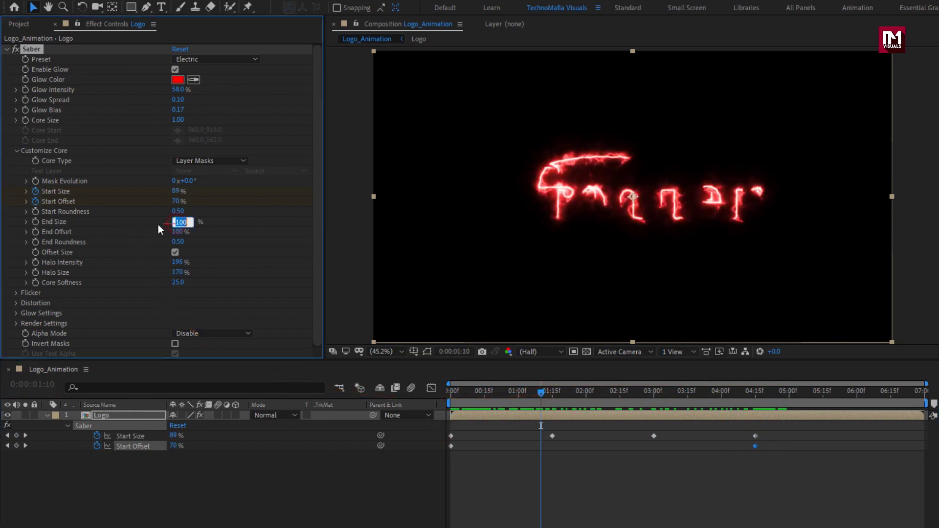
{"action": "type", "text": "0"}
{"action": "key", "text": "Return"}
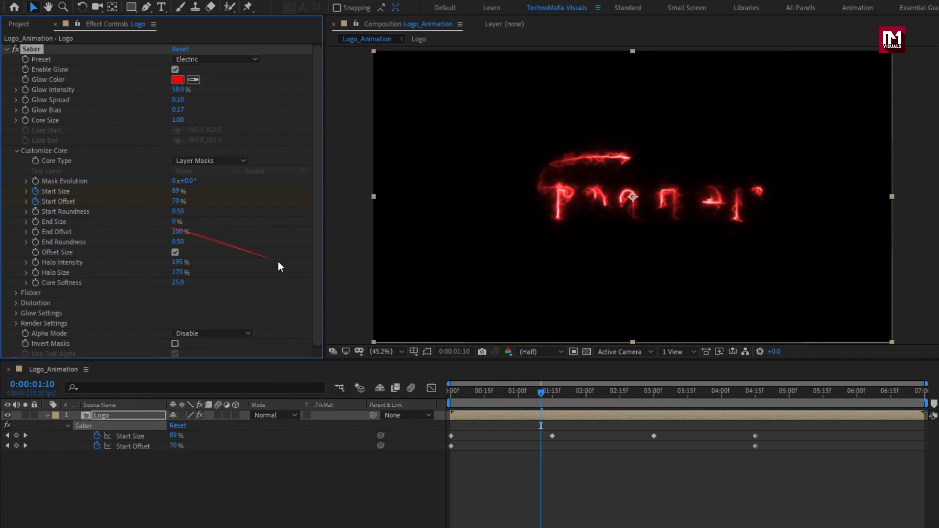
Animate Saber's End Offset from 100% at 0:00:01:15 to 0% at 0:00:06:00
{"action": "left_click_drag", "start_coordinate": [540, 394], "coordinate": [552, 418]}
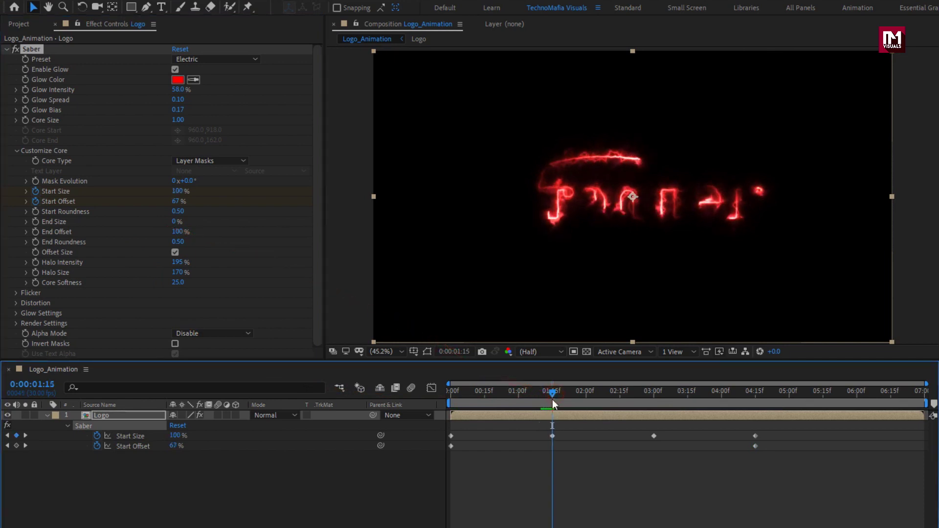
{"action": "left_click", "coordinate": [37, 232]}
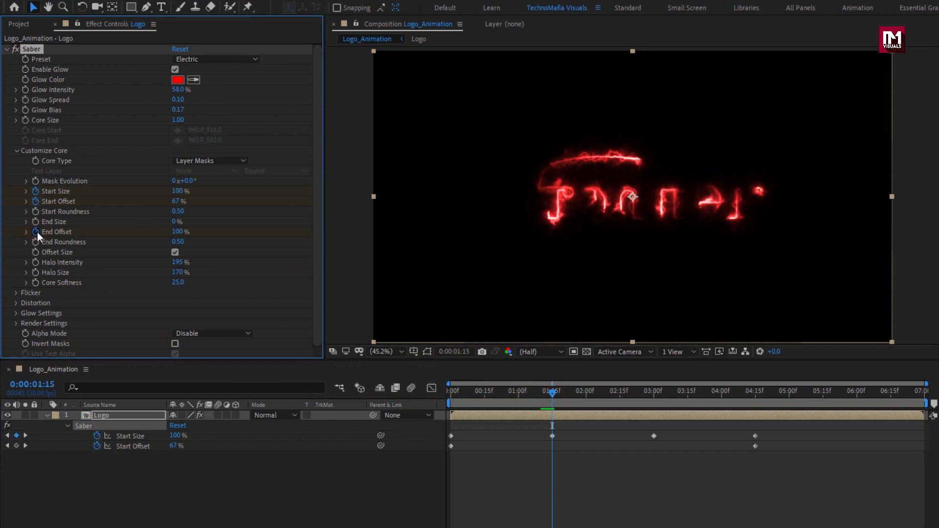
{"action": "left_click_drag", "start_coordinate": [668, 394], "coordinate": [857, 398]}
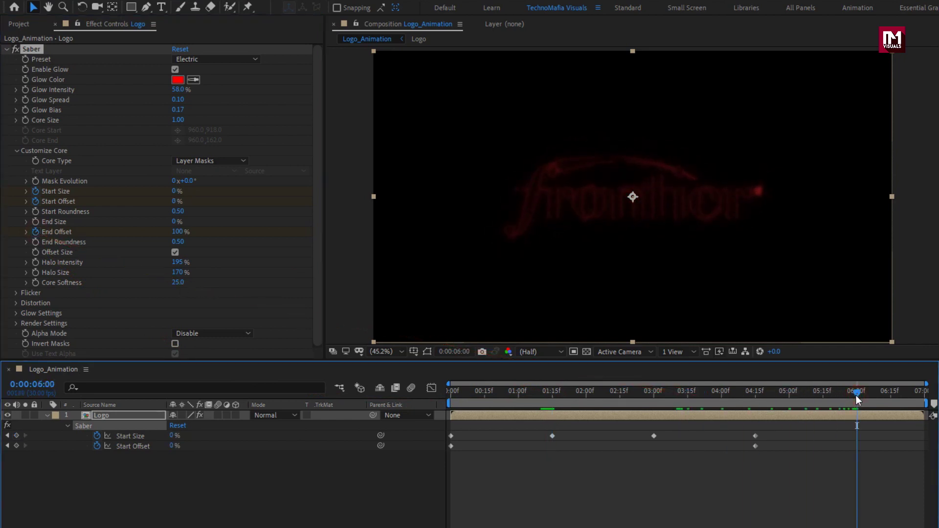
{"action": "left_click", "coordinate": [179, 231]}
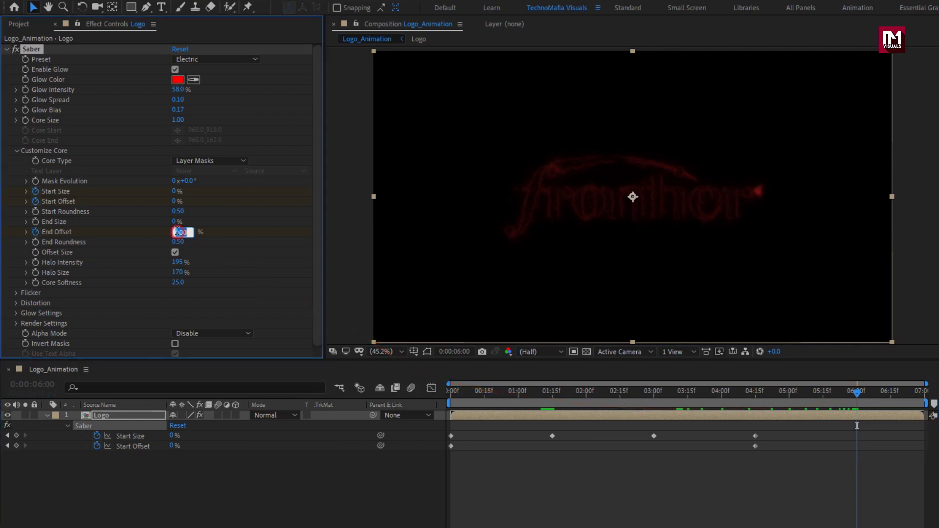
{"action": "type", "text": "0"}
{"action": "key", "text": "Return"}
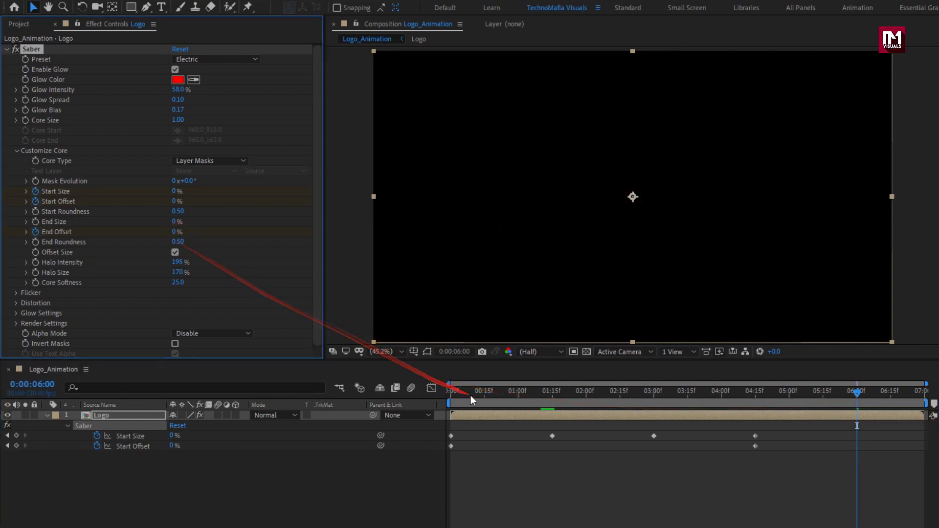
Preview the animation up to 0:00:03:10 and set Saber's Core Softness to 3
{"action": "mouse_move", "coordinate": [451, 392]}
{"action": "left_mouse_down"}
{"action": "mouse_move", "coordinate": [759, 389]}
{"action": "mouse_move", "coordinate": [676, 388]}
{"action": "left_mouse_up"}
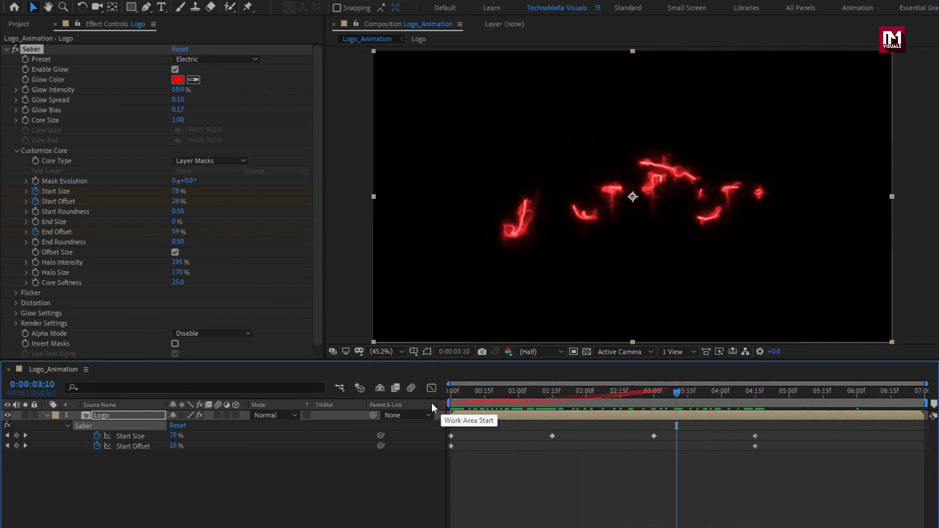
{"action": "left_click", "coordinate": [177, 283]}
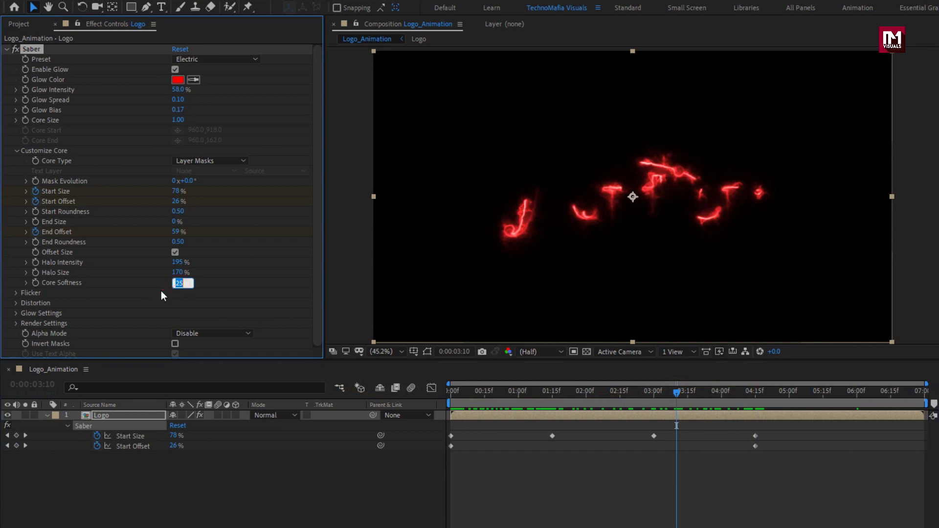
{"action": "type", "text": "3"}
{"action": "key", "text": "Return"}
Set Saber's glow distortion type to Energy with a Distortion Amount of 10
{"action": "left_click", "coordinate": [16, 303]}
{"action": "scroll", "coordinate": [14, 302], "scroll_direction": "down", "scroll_amount": 1}
{"action": "left_click", "coordinate": [26, 291]}
{"action": "scroll", "coordinate": [28, 293], "scroll_direction": "down", "scroll_amount": 4}
{"action": "left_click", "coordinate": [216, 203]}
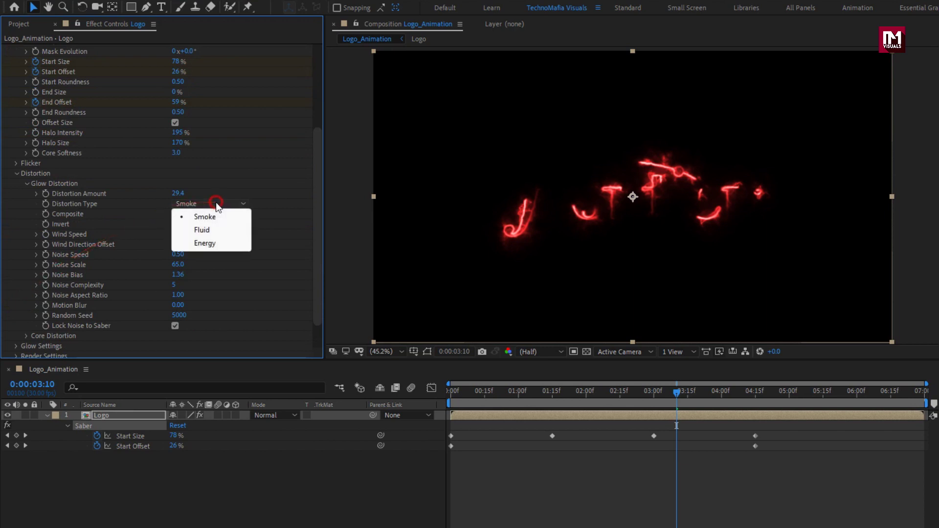
{"action": "left_click", "coordinate": [228, 241]}
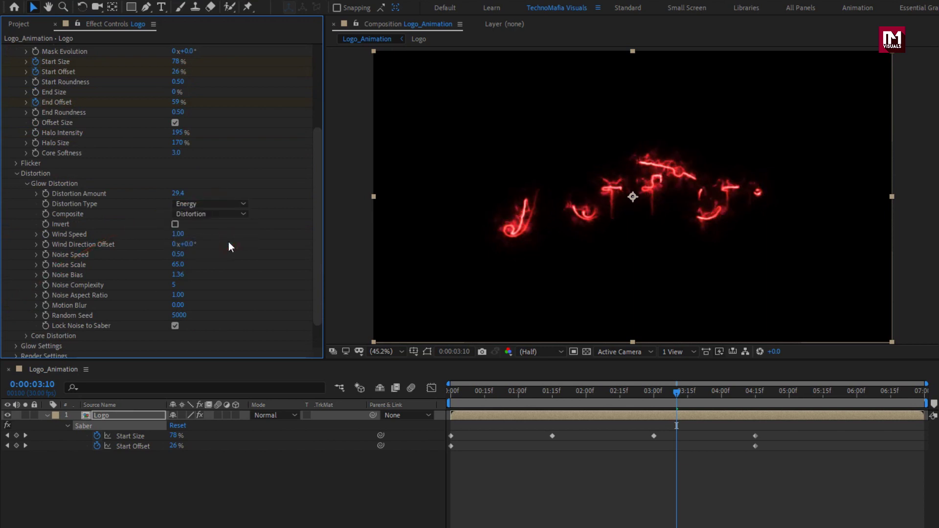
{"action": "left_click", "coordinate": [179, 193]}
{"action": "type", "text": "1"}
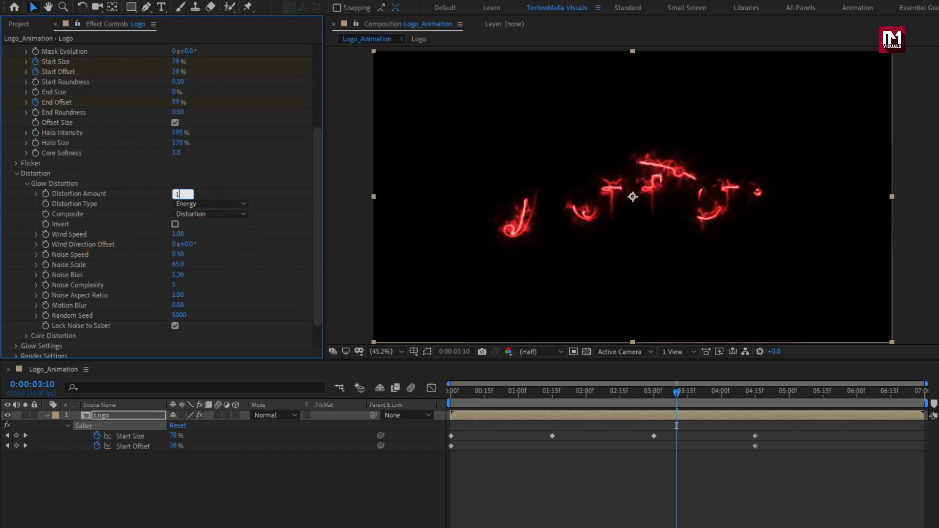
{"action": "type", "text": "0"}
{"action": "key", "text": "Return"}
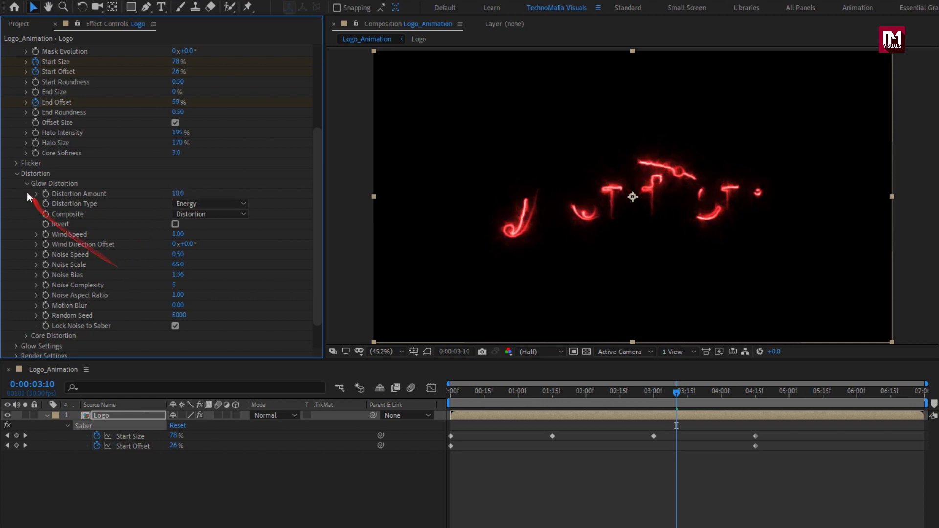
{"action": "left_click", "coordinate": [18, 174]}
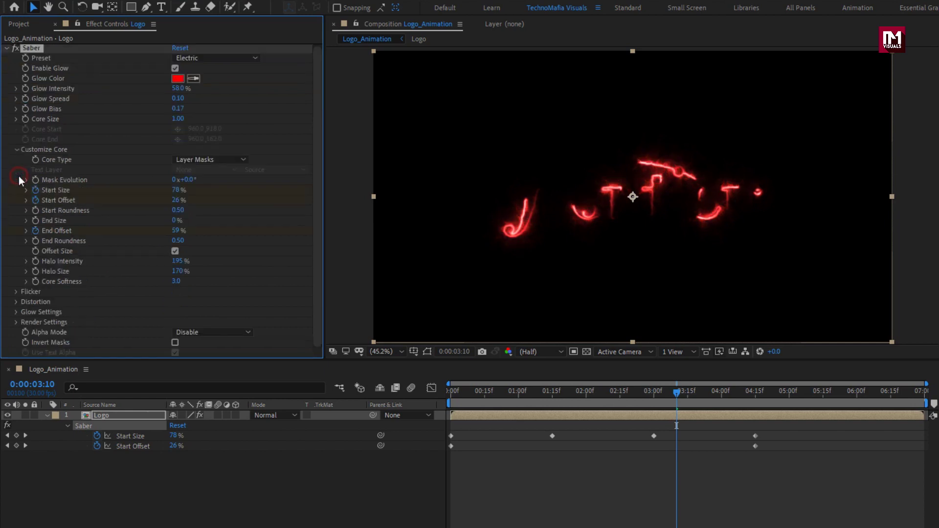
Set Saber's composite settings to Transparent and its alpha mode to Mask Core
{"action": "left_click", "coordinate": [16, 322]}
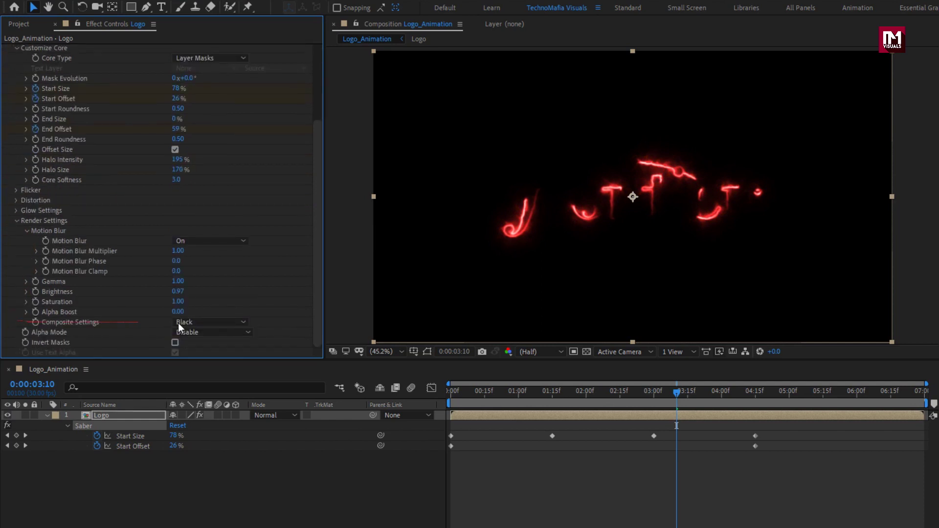
{"action": "left_click", "coordinate": [225, 322]}
{"action": "left_click", "coordinate": [232, 334]}
{"action": "left_click", "coordinate": [233, 334]}
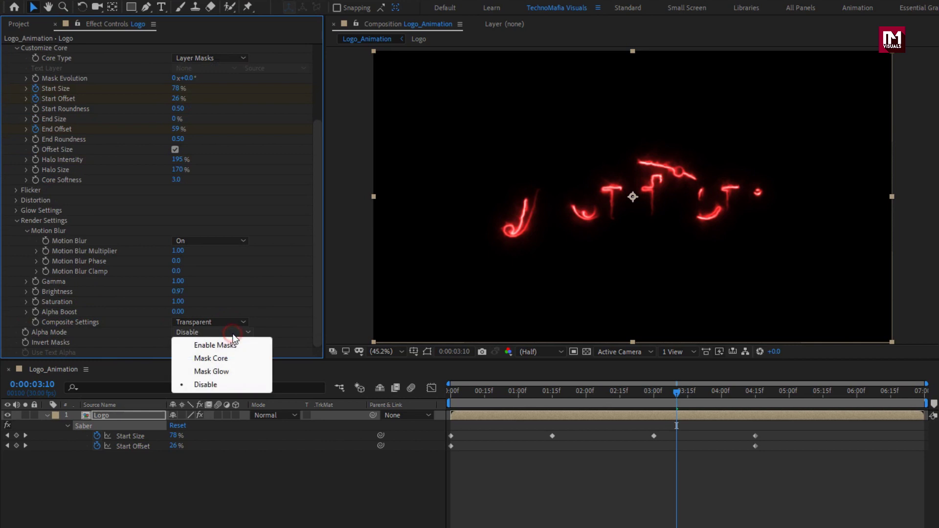
{"action": "left_click", "coordinate": [228, 358]}
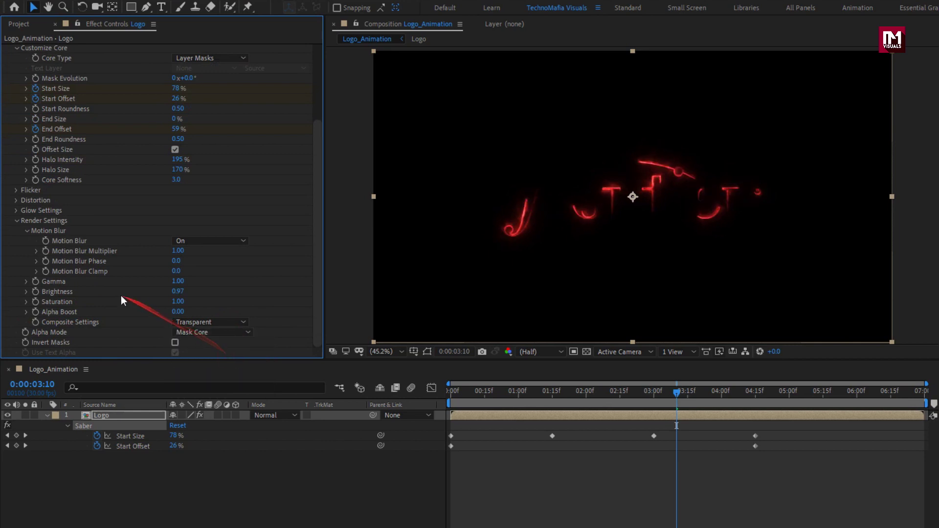
Duplicate the configured Saber effect on the Logo layer
{"action": "scroll", "coordinate": [122, 297], "scroll_direction": "up", "scroll_amount": 3}
{"action": "scroll", "coordinate": [120, 295], "scroll_direction": "up", "scroll_amount": 1}
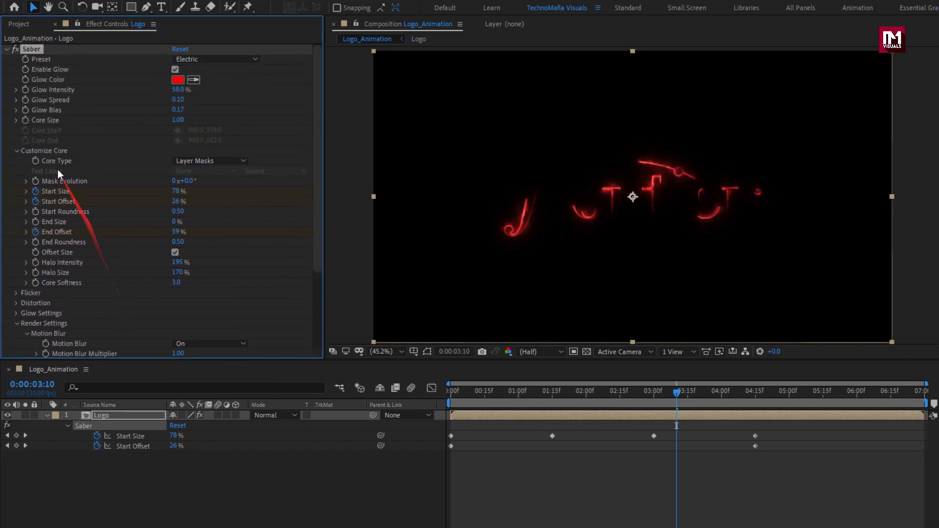
{"action": "left_click", "coordinate": [6, 50]}
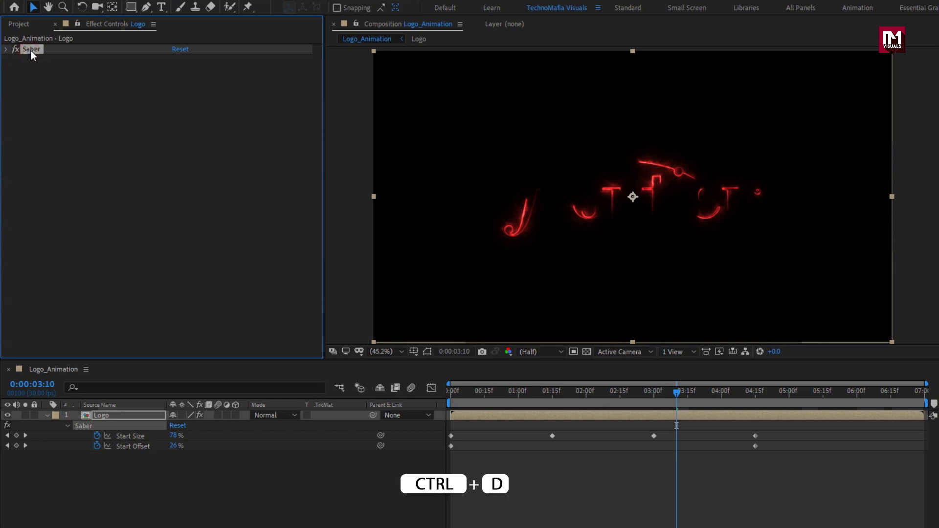
{"action": "key", "text": "ctrl+d"}
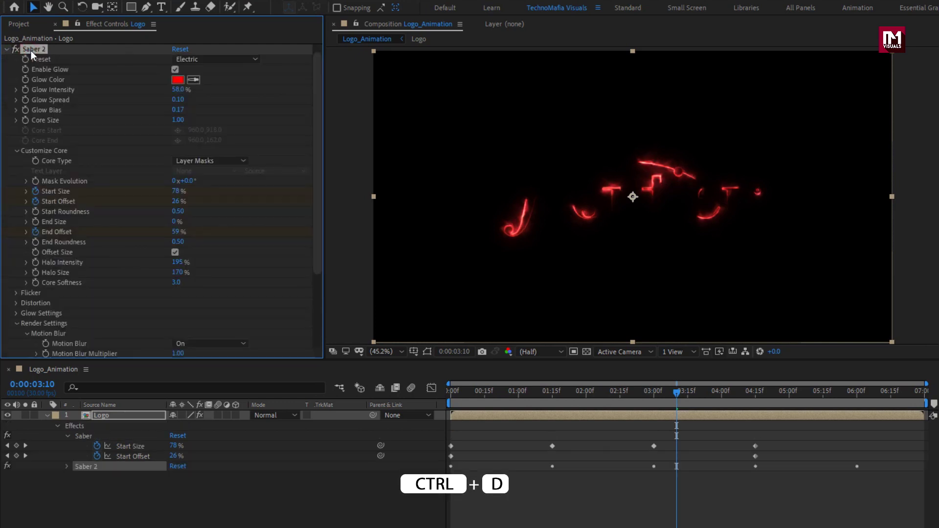
Change the duplicated Saber effect's glow color to orange, FCAB1F
{"action": "left_click", "coordinate": [178, 80]}
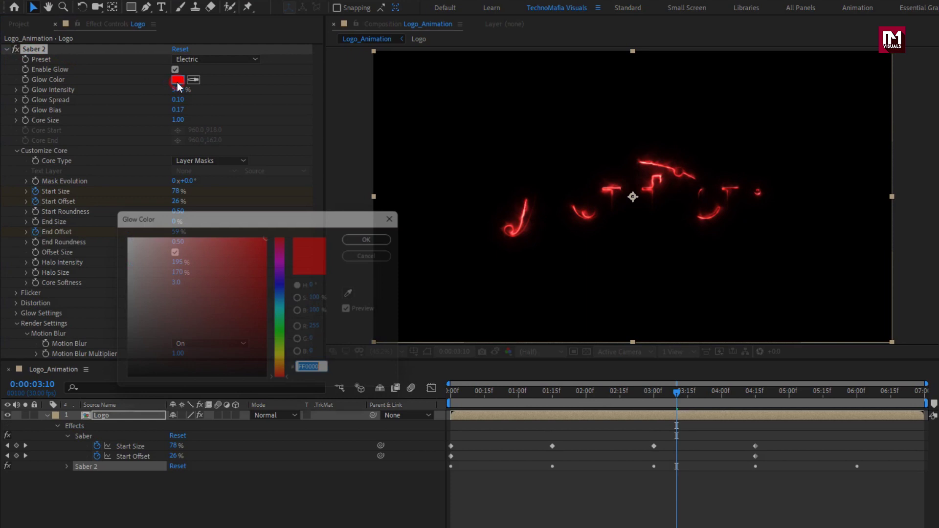
{"action": "left_click_drag", "start_coordinate": [283, 354], "coordinate": [285, 373]}
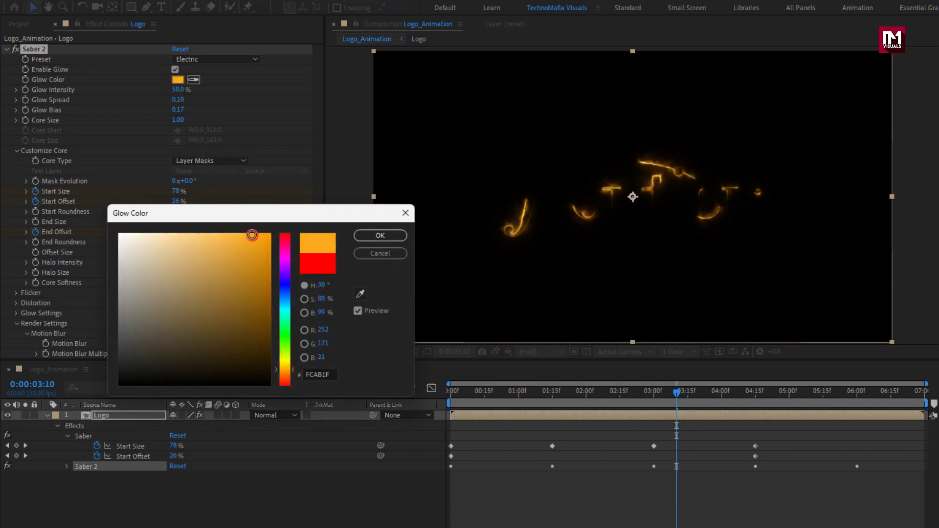
{"action": "left_click", "coordinate": [366, 235]}
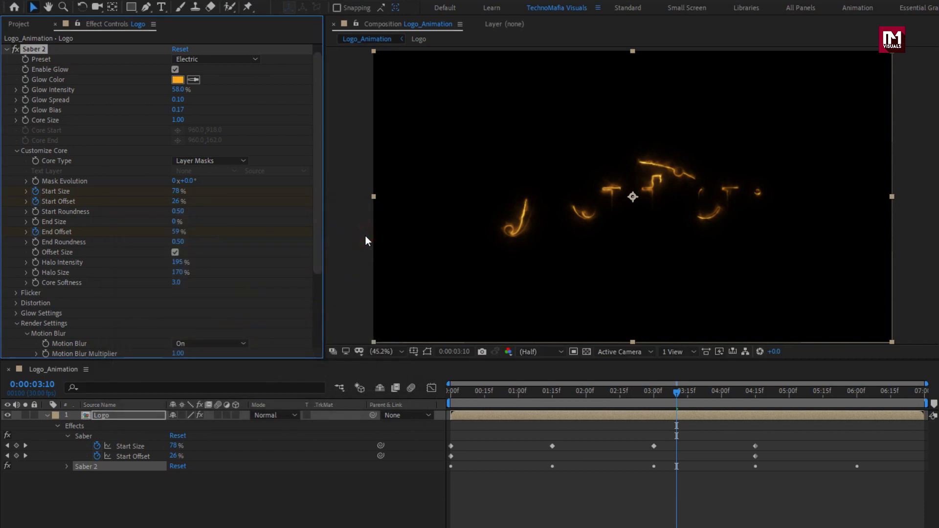
Set the composite settings of the duplicated Saber effect to Add
{"action": "scroll", "coordinate": [128, 246], "scroll_direction": "down", "scroll_amount": 5}
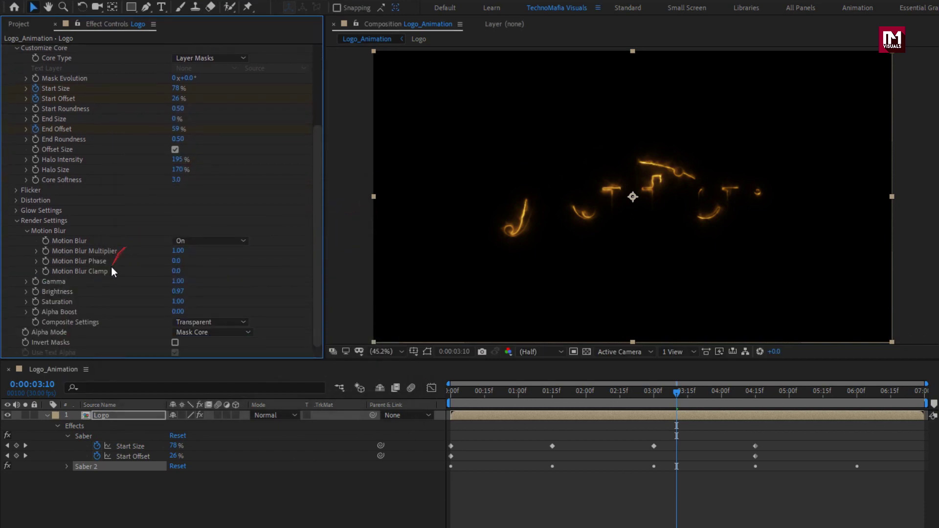
{"action": "left_click", "coordinate": [204, 322]}
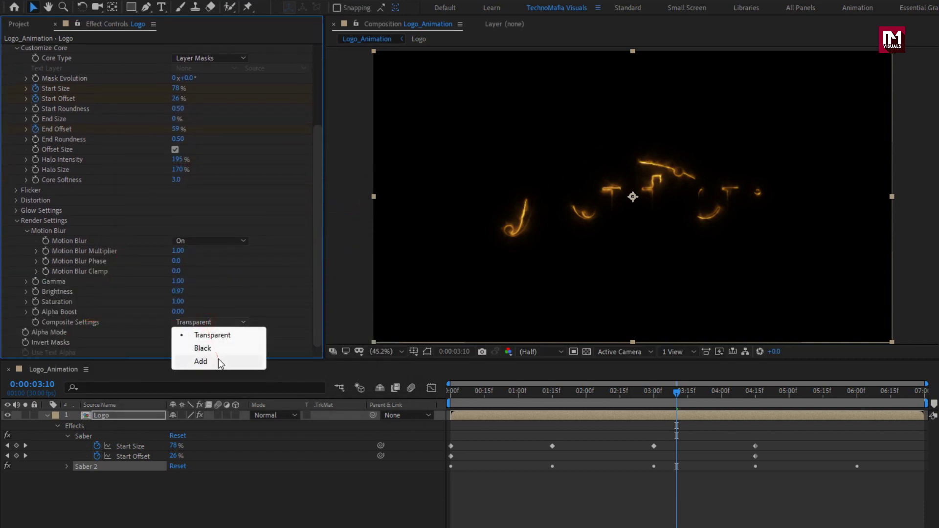
{"action": "left_click", "coordinate": [218, 362]}
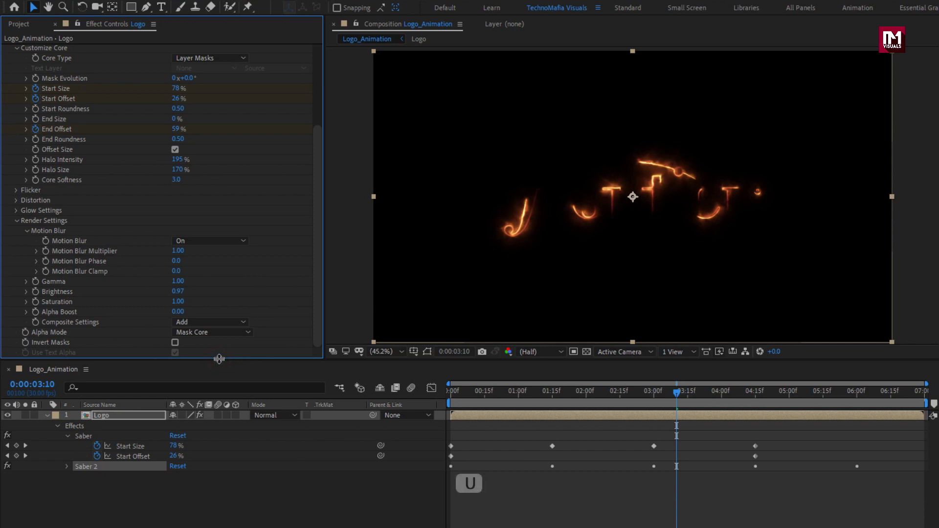
Reveal the Logo layer's keyframes and shift all Saber 2 keyframes 15 frames later, so the first ones sit at 0:00:00:15
{"action": "left_click", "coordinate": [103, 417]}
{"action": "key", "text": "u"}
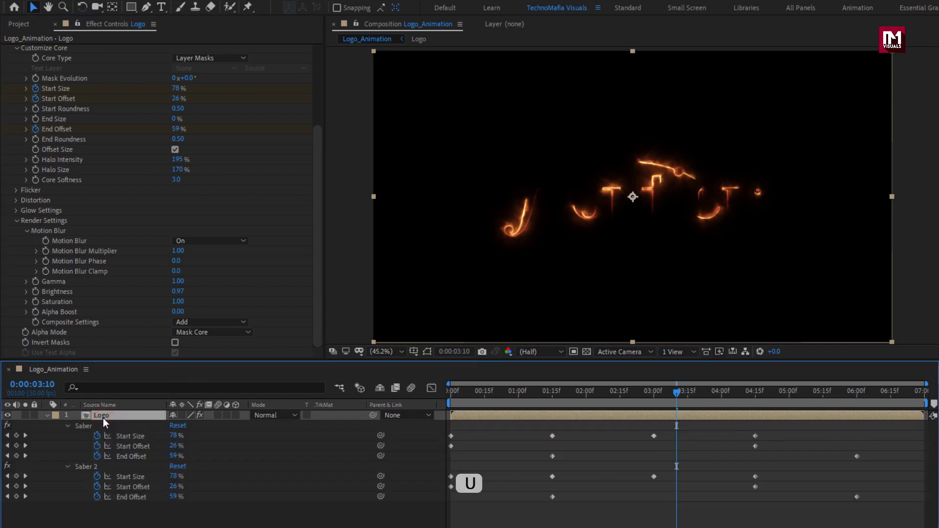
{"action": "left_click", "coordinate": [94, 467]}
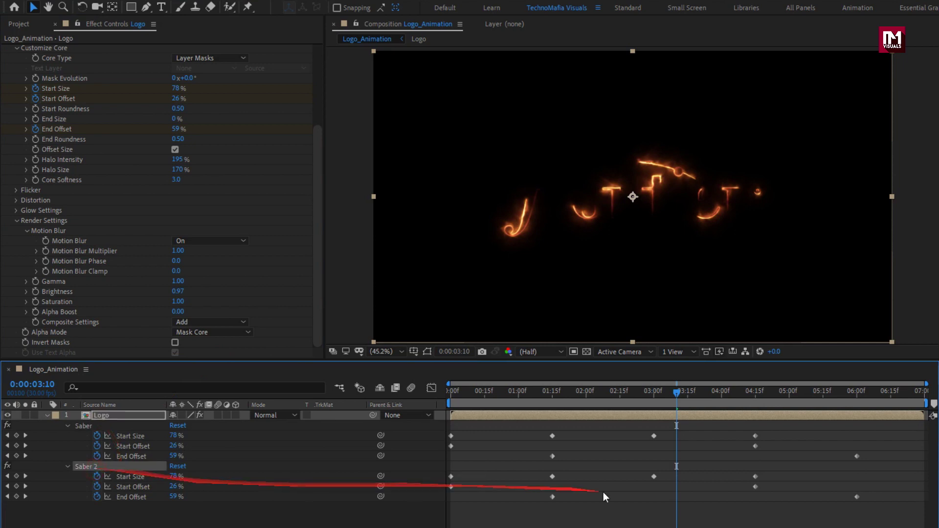
{"action": "left_click_drag", "start_coordinate": [882, 527], "coordinate": [444, 471]}
{"action": "left_click_drag", "start_coordinate": [468, 395], "coordinate": [487, 394]}
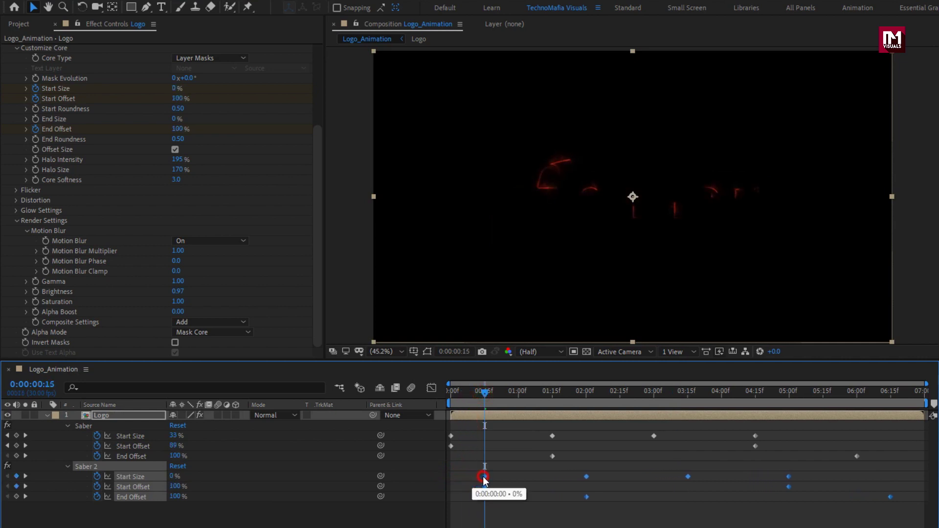
{"action": "mouse_move", "coordinate": [513, 397]}
{"action": "left_mouse_down"}
{"action": "mouse_move", "coordinate": [709, 396]}
{"action": "mouse_move", "coordinate": [642, 394]}
{"action": "left_mouse_up"}
{"action": "left_click_drag", "start_coordinate": [606, 206], "coordinate": [562, 228]}
{"action": "mouse_move", "coordinate": [602, 169]}
{"action": "left_mouse_down"}
{"action": "mouse_move", "coordinate": [747, 184]}
{"action": "mouse_move", "coordinate": [604, 222]}
{"action": "left_mouse_up"}
{"action": "mouse_move", "coordinate": [659, 410]}
{"action": "left_mouse_down"}
{"action": "mouse_move", "coordinate": [772, 404]}
{"action": "mouse_move", "coordinate": [742, 404]}
{"action": "left_mouse_up"}
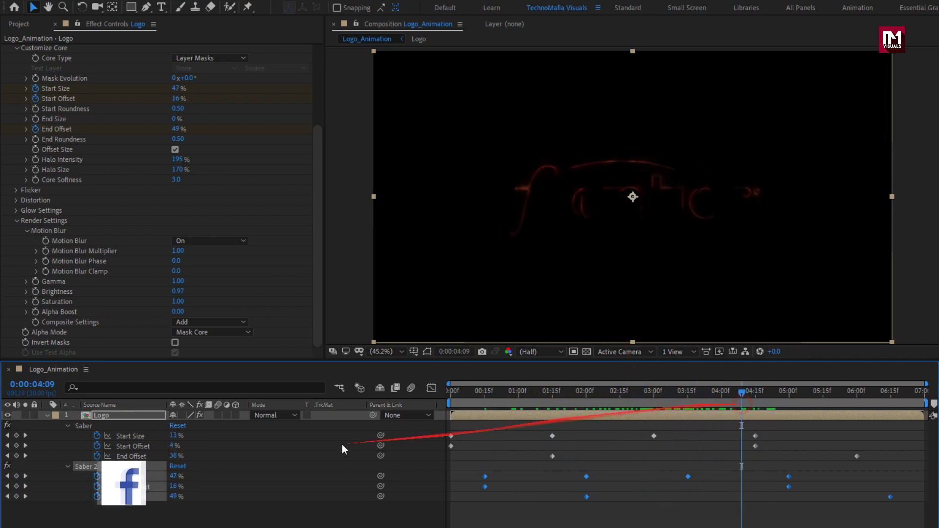
Pre-compose the Logo layer as Saber_logo, moving all attributes into the new composition
{"action": "left_click", "coordinate": [47, 415]}
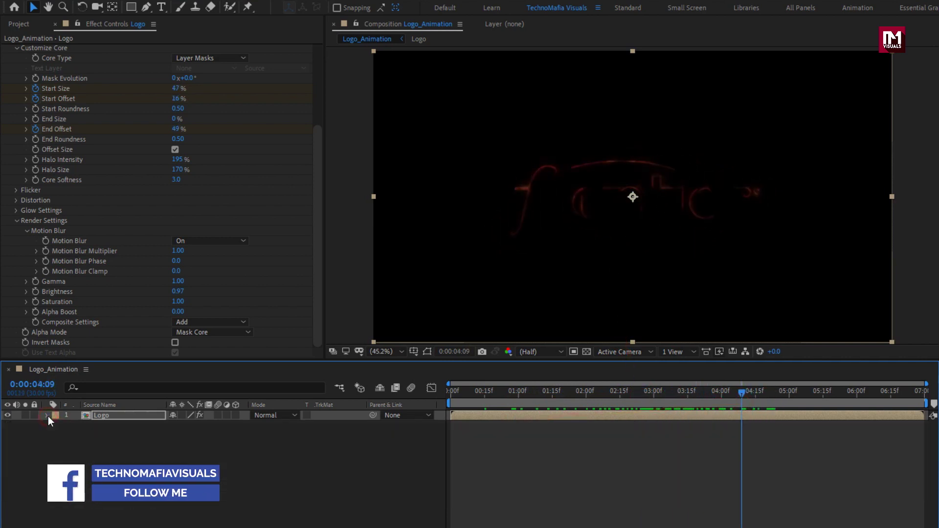
{"action": "right_click", "coordinate": [101, 416]}
{"action": "left_click", "coordinate": [124, 365]}
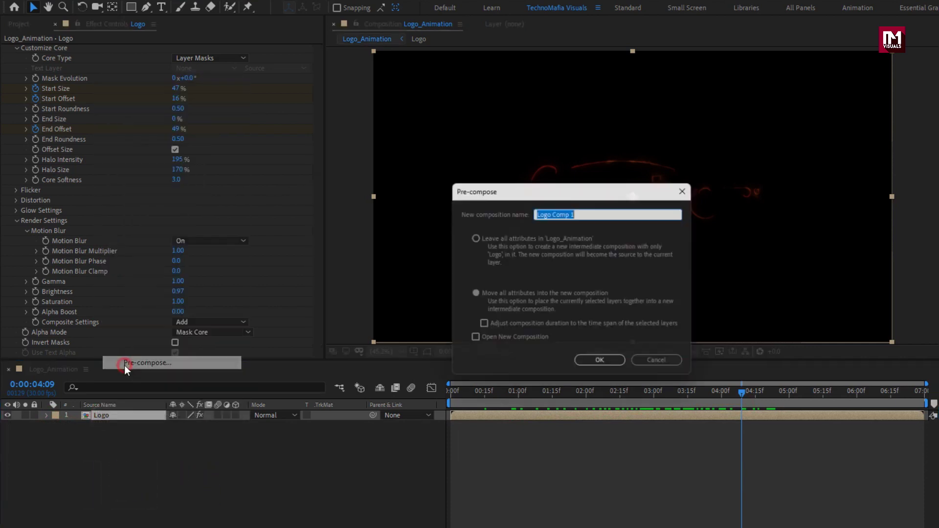
{"action": "type", "text": "Sa"}
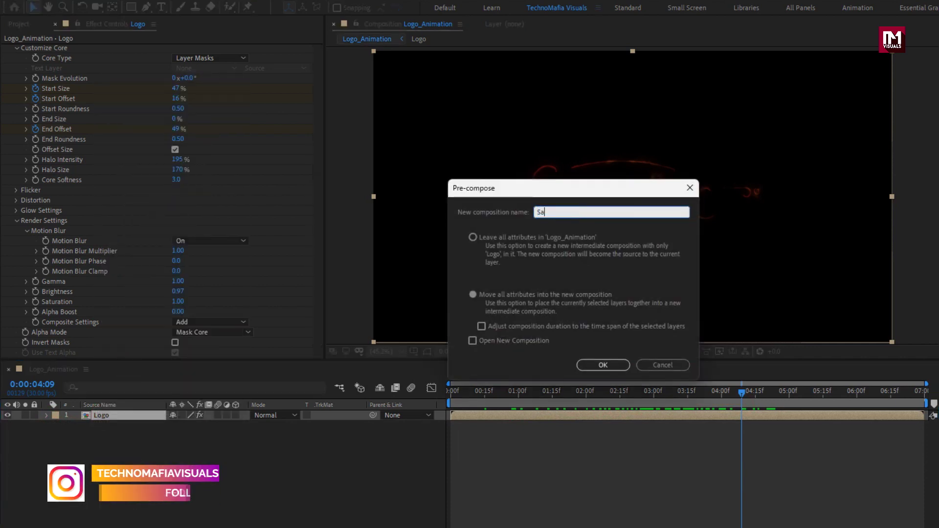
{"action": "type", "text": "ber_logo"}
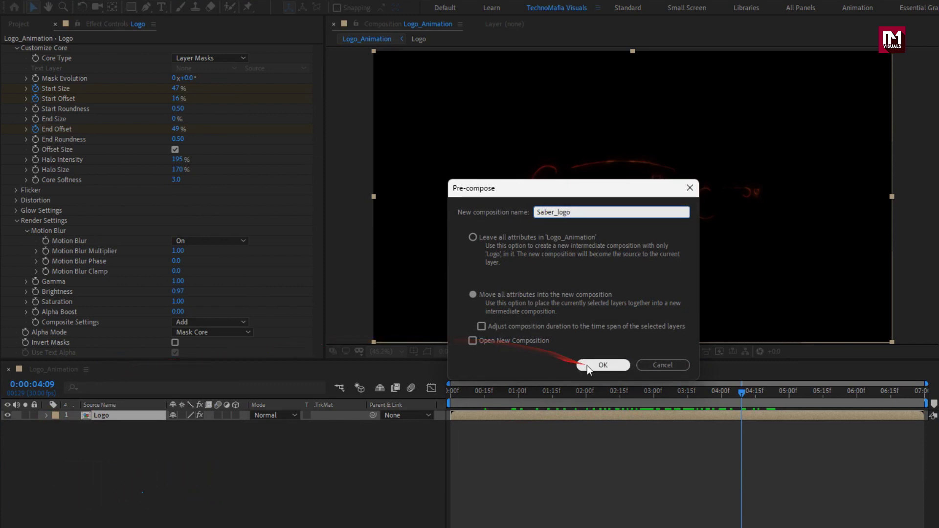
{"action": "left_click", "coordinate": [603, 366]}
{"action": "left_click_drag", "start_coordinate": [483, 391], "coordinate": [619, 391]}
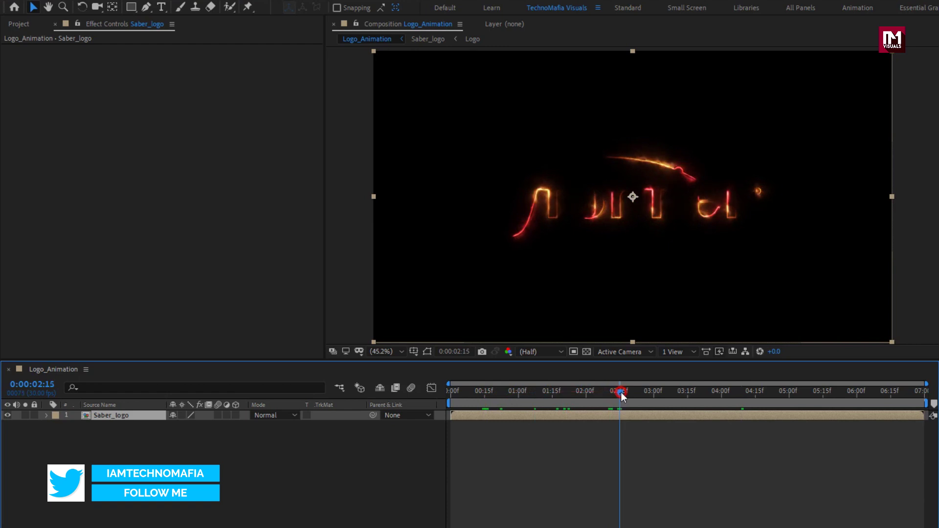
Create a black solid named BG and place it beneath the Saber_logo layer
{"action": "right_click", "coordinate": [183, 437]}
{"action": "mouse_move", "coordinate": [289, 446]}
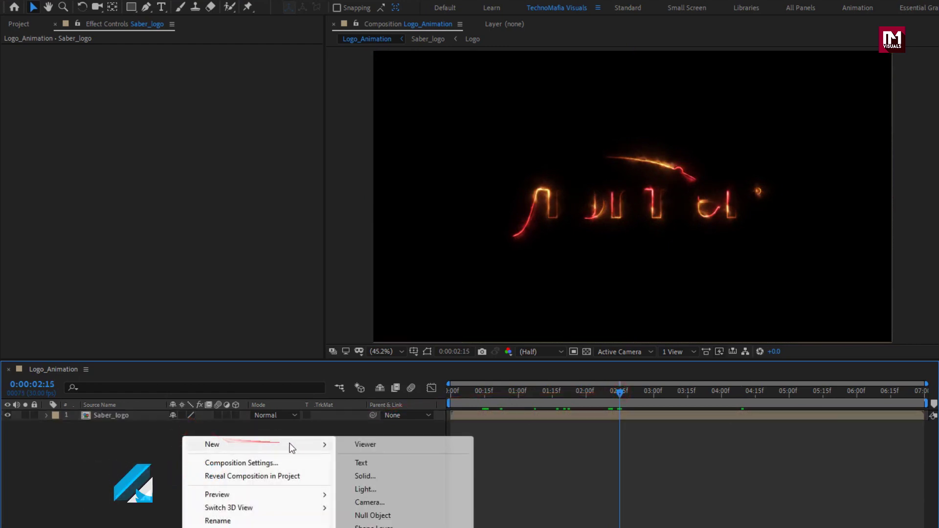
{"action": "left_click", "coordinate": [365, 475]}
{"action": "type", "text": "BG"}
{"action": "left_click", "coordinate": [514, 421]}
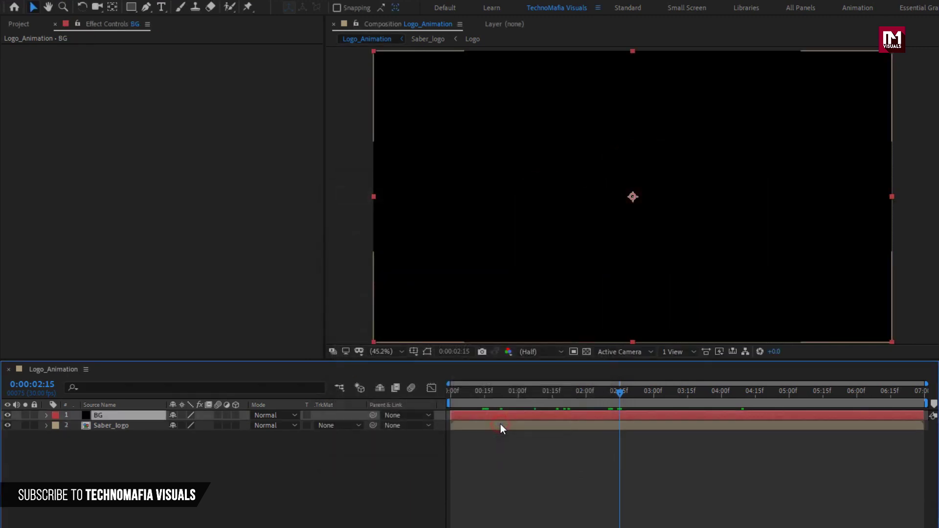
{"action": "left_click_drag", "start_coordinate": [102, 417], "coordinate": [103, 442]}
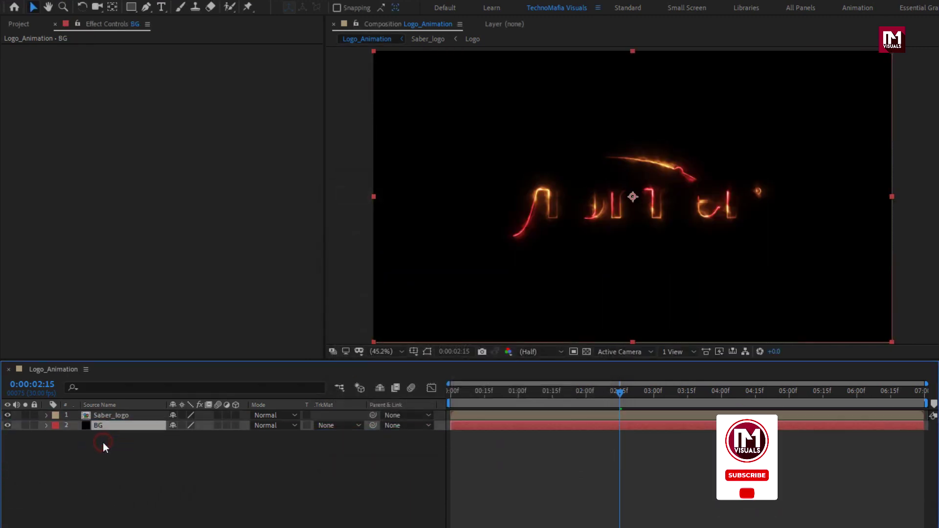
Add Floor.jpg to the composition above Saber_logo and make it a 3D layer
{"action": "left_click", "coordinate": [13, 25]}
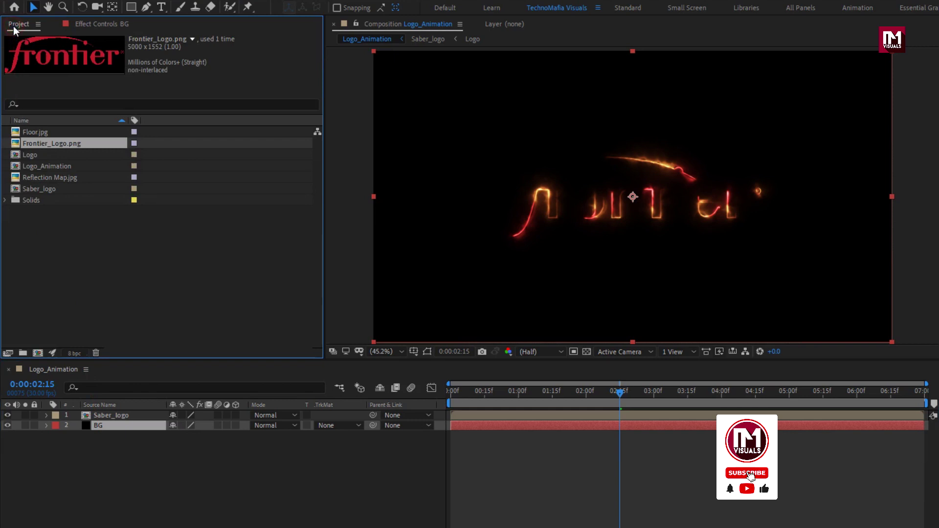
{"action": "left_click", "coordinate": [35, 134]}
{"action": "left_click_drag", "start_coordinate": [34, 136], "coordinate": [130, 415]}
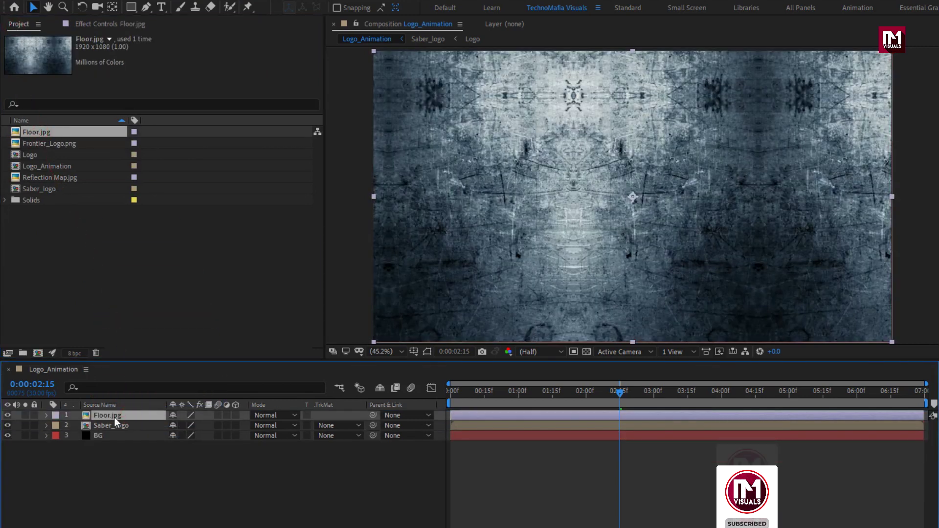
{"action": "left_click", "coordinate": [236, 416]}
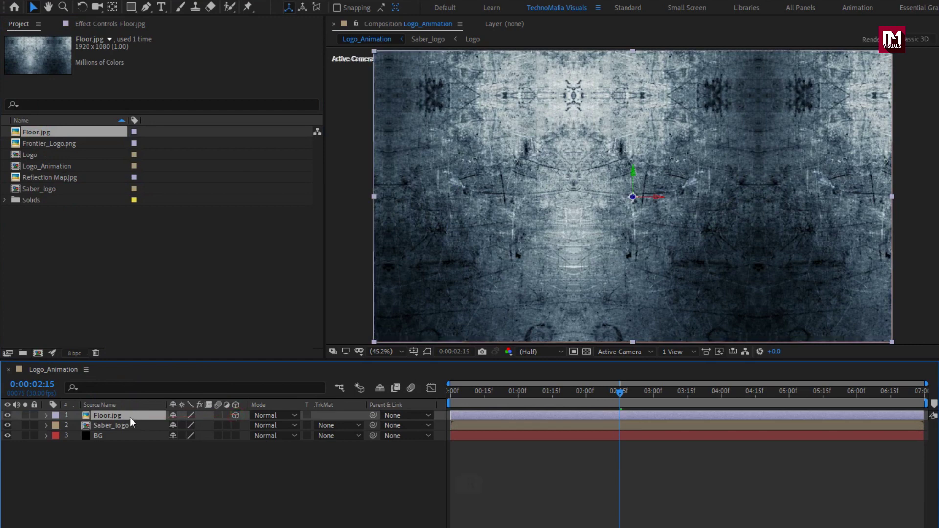
Set the Floor.jpg layer's X orientation to 270° and lower it to a Y position of 952
{"action": "key", "text": "r"}
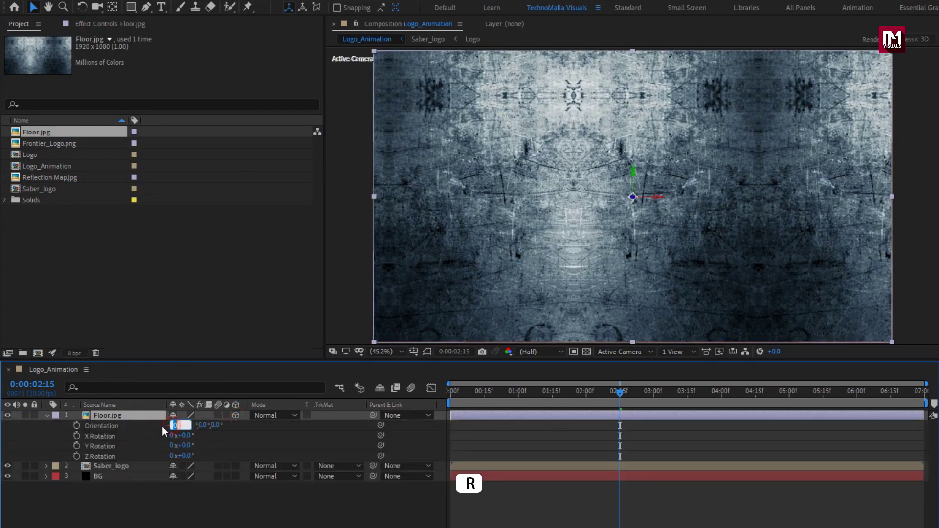
{"action": "type", "text": "270"}
{"action": "key", "text": "Return"}
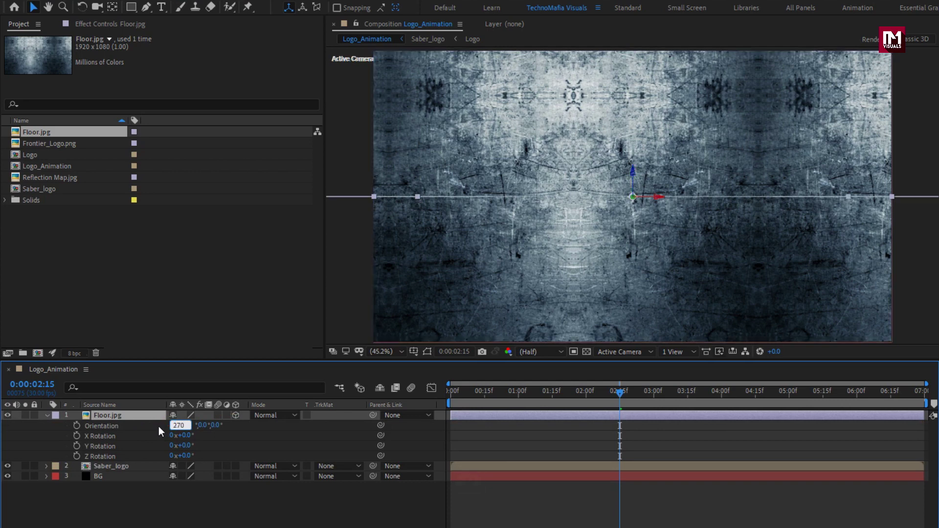
{"action": "left_click", "coordinate": [132, 415]}
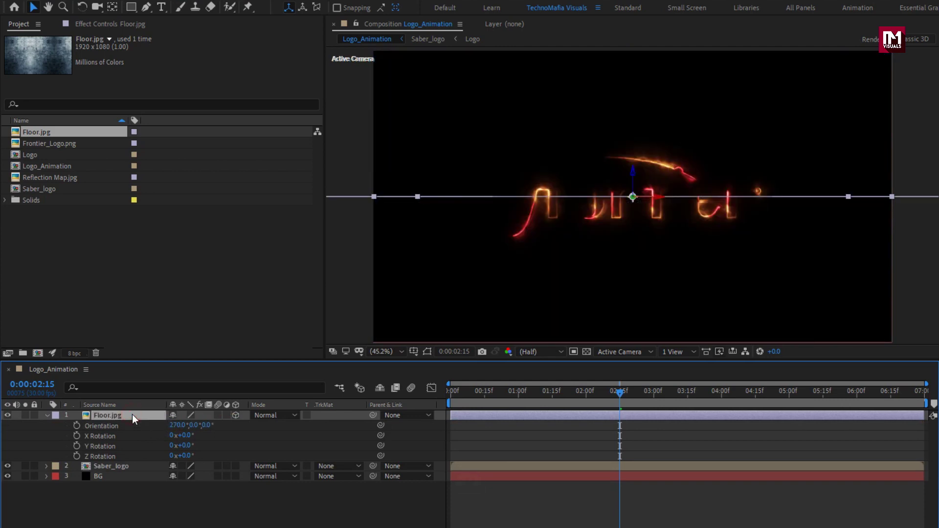
{"action": "key", "text": "p"}
{"action": "left_click_drag", "start_coordinate": [188, 426], "coordinate": [437, 431]}
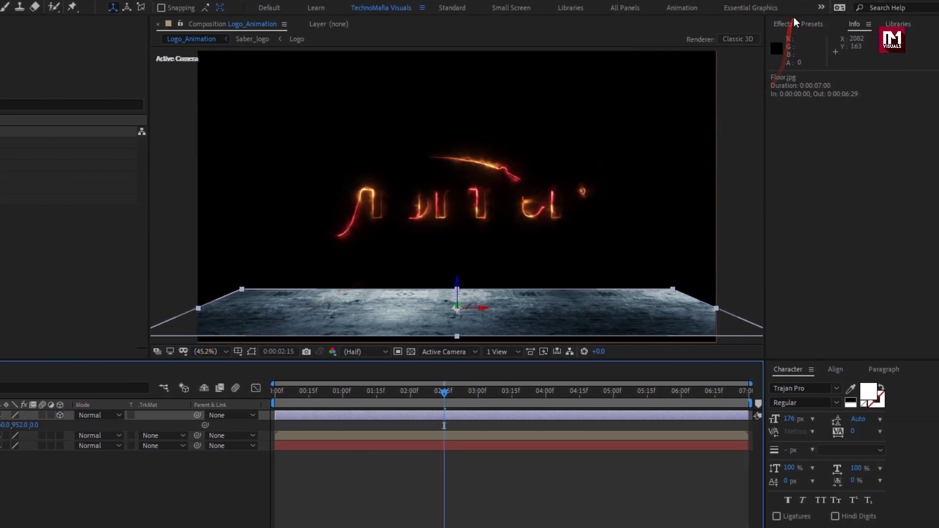
Apply Motion Tile to the floor with Mirror Edges enabled, Output Width 220 and Output Height 560
{"action": "left_click", "coordinate": [793, 23]}
{"action": "left_click", "coordinate": [799, 39]}
{"action": "type", "text": "motio"}
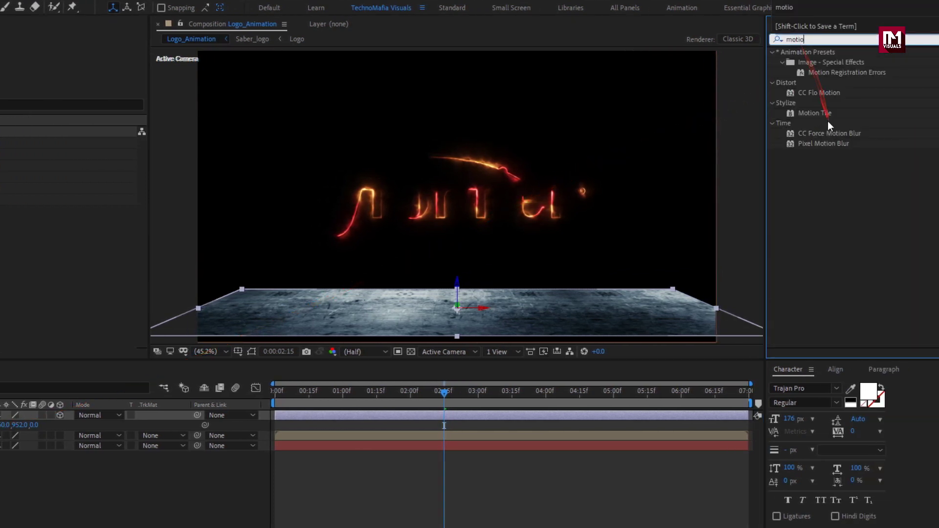
{"action": "double_click", "coordinate": [819, 115]}
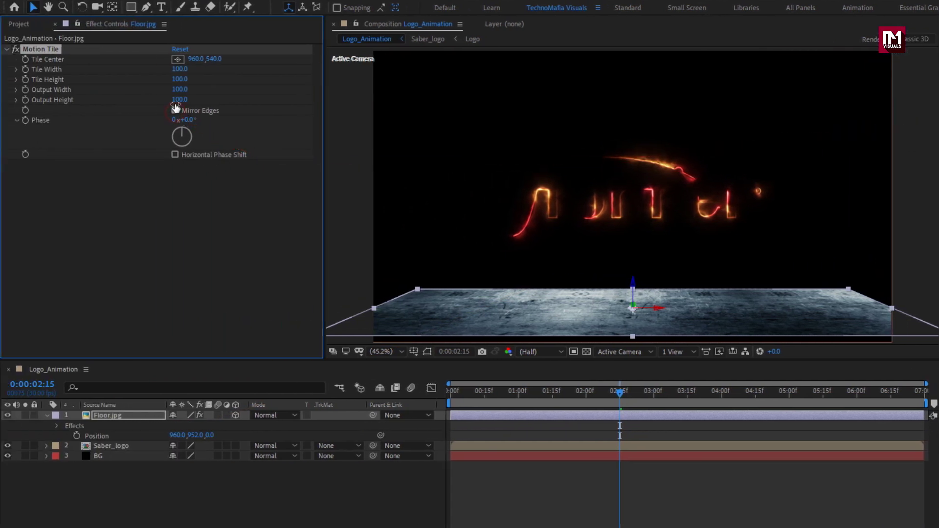
{"action": "left_click", "coordinate": [175, 110]}
{"action": "mouse_move", "coordinate": [179, 99]}
{"action": "left_mouse_down"}
{"action": "mouse_move", "coordinate": [201, 101]}
{"action": "mouse_move", "coordinate": [192, 95]}
{"action": "left_mouse_up"}
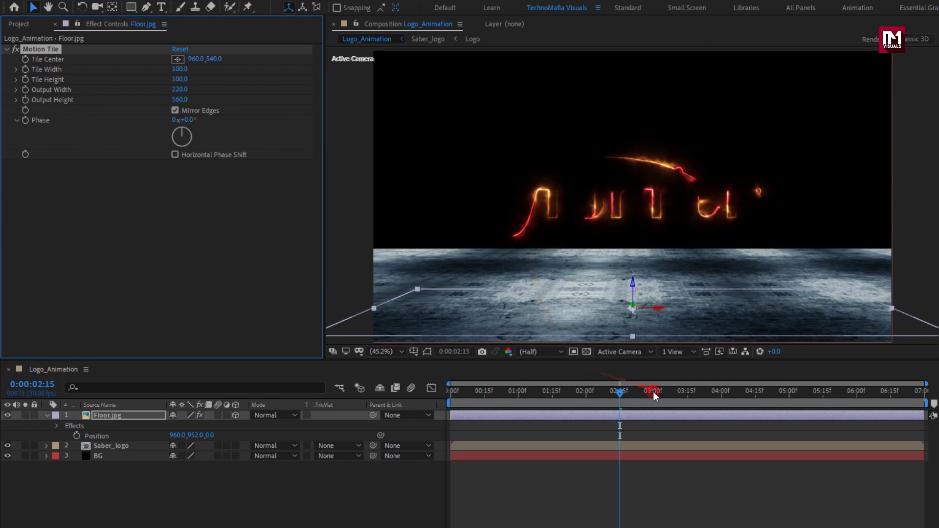
{"action": "left_click_drag", "start_coordinate": [655, 395], "coordinate": [676, 392]}
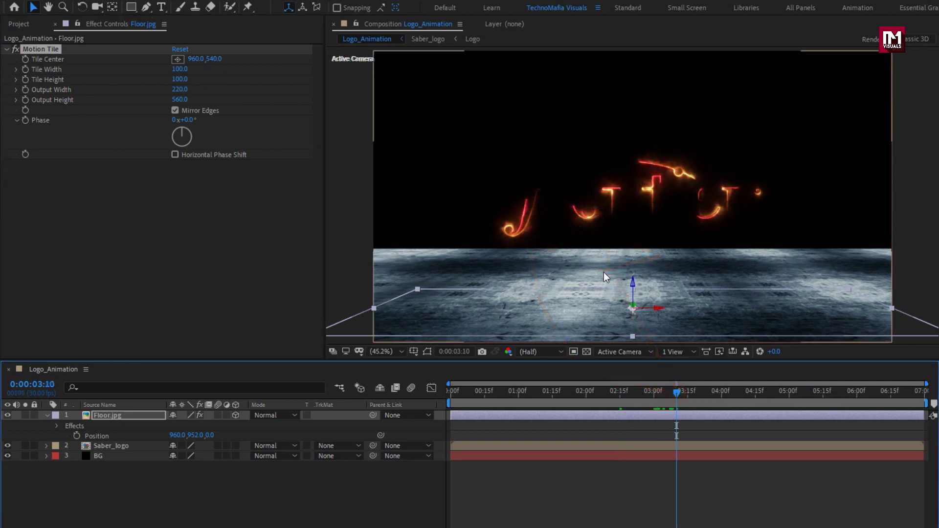
Pre-compose the Floor.jpg layer as Floor, moving all attributes into the new composition
{"action": "left_click", "coordinate": [144, 415]}
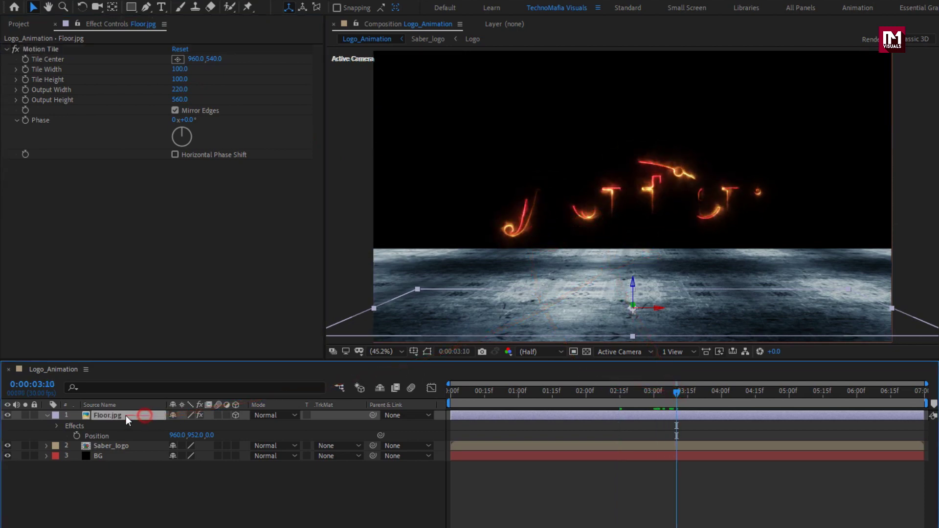
{"action": "left_click", "coordinate": [48, 416]}
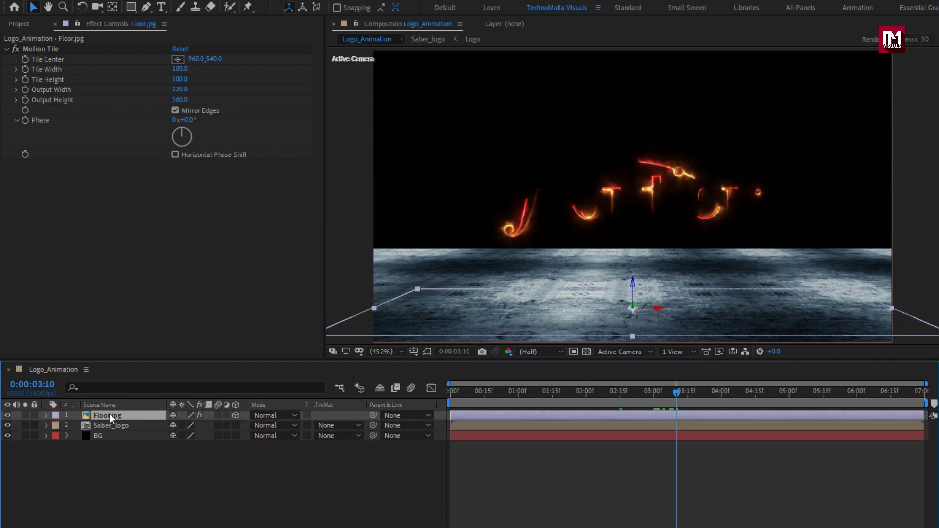
{"action": "right_click", "coordinate": [110, 414]}
{"action": "left_click", "coordinate": [137, 364]}
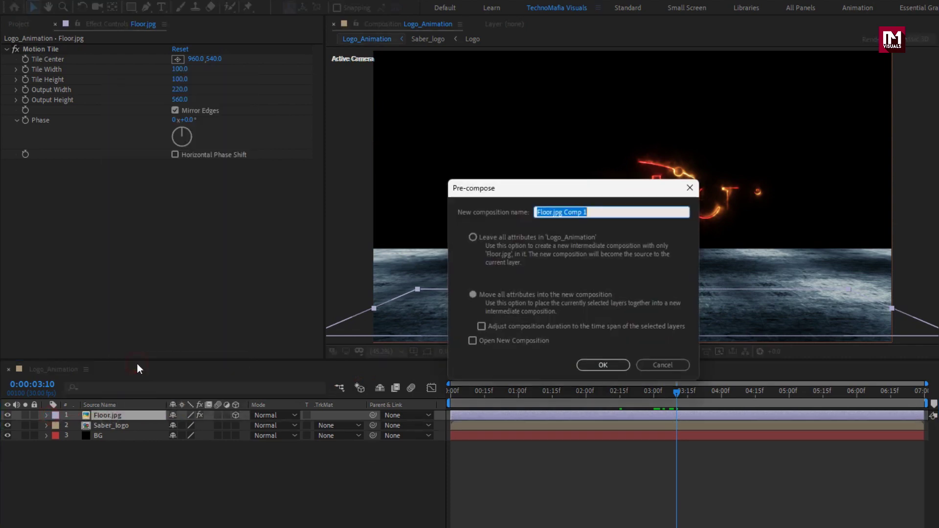
{"action": "type", "text": "Floor"}
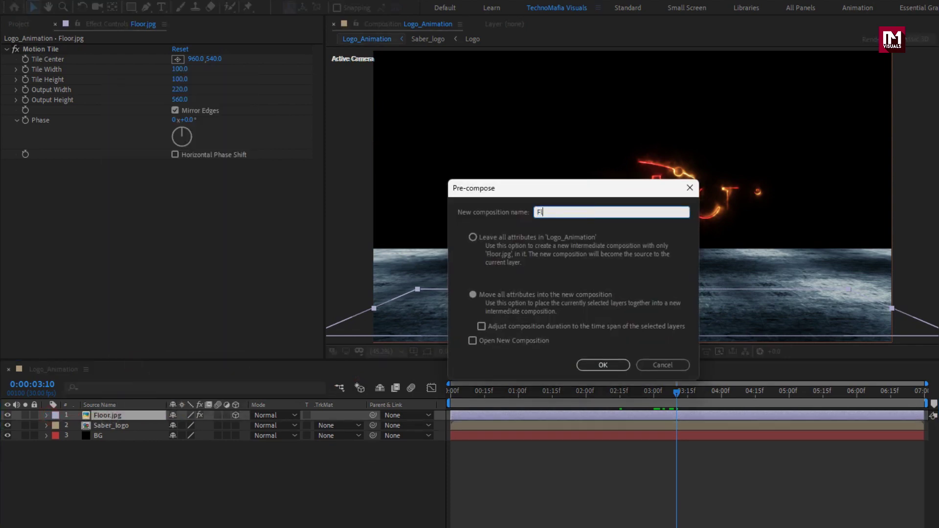
{"action": "left_click", "coordinate": [597, 367]}
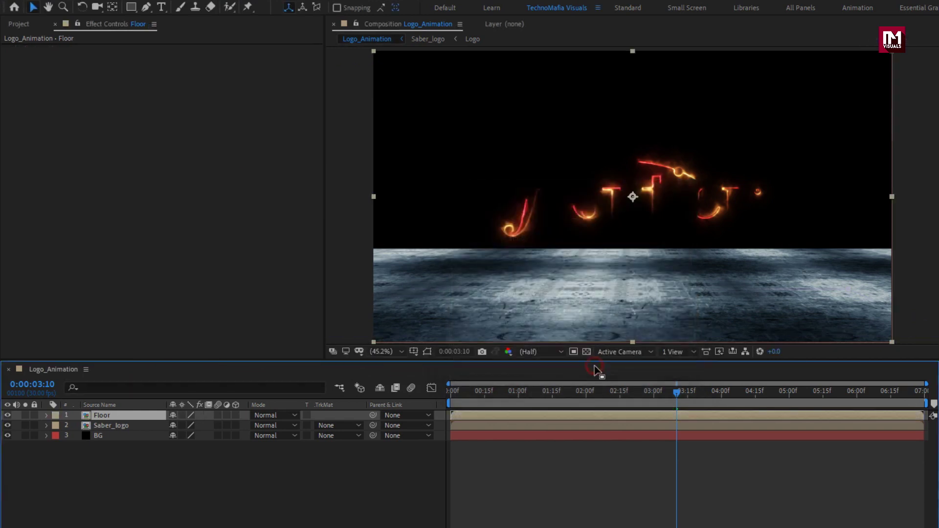
Hide the Floor layer and add a new adjustment layer above all the other layers
{"action": "left_click", "coordinate": [7, 415]}
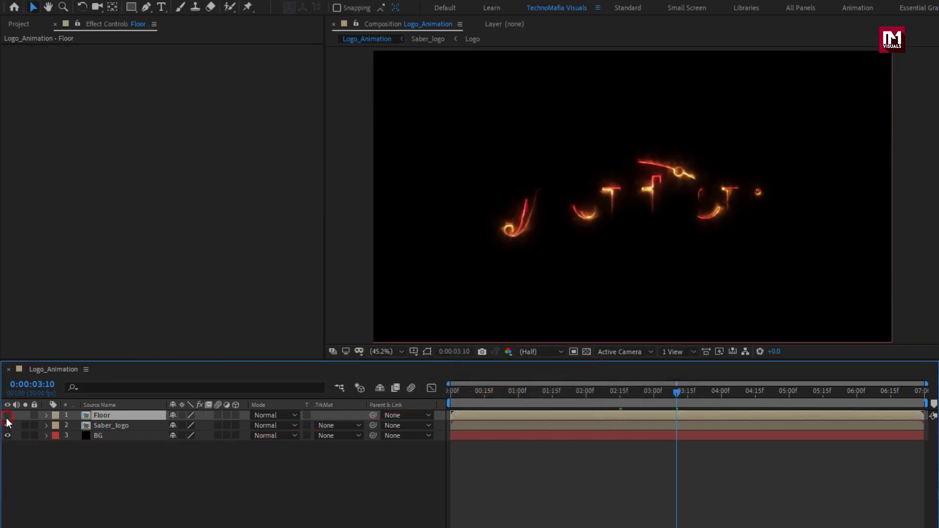
{"action": "right_click", "coordinate": [133, 455]}
{"action": "mouse_move", "coordinate": [162, 323]}
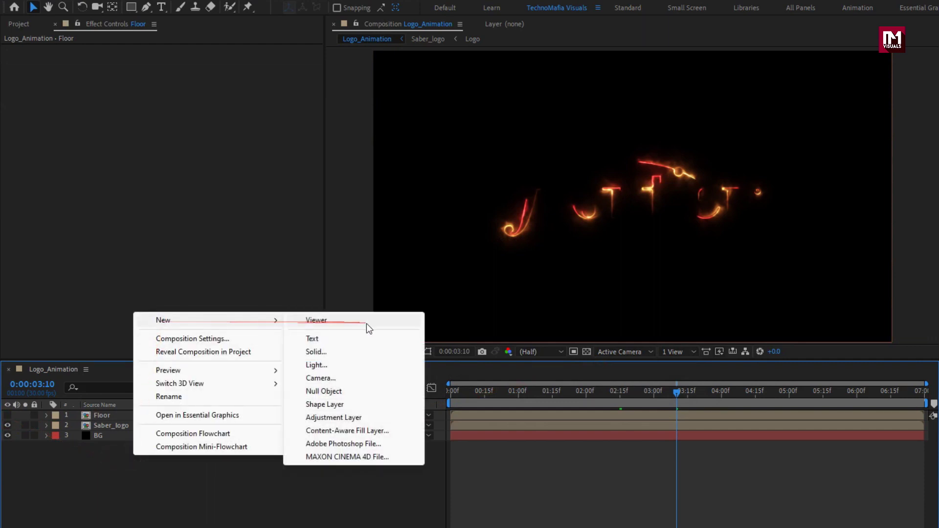
{"action": "left_click", "coordinate": [367, 420]}
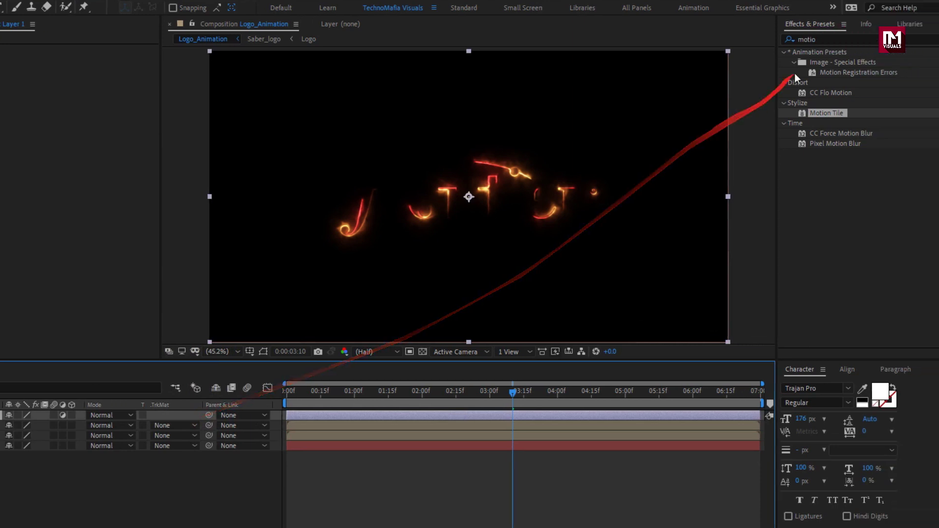
Apply Compound Blur to the adjustment layer, using the Floor layer as Blur Layer with Maximum Blur at 150
{"action": "left_click", "coordinate": [776, 42]}
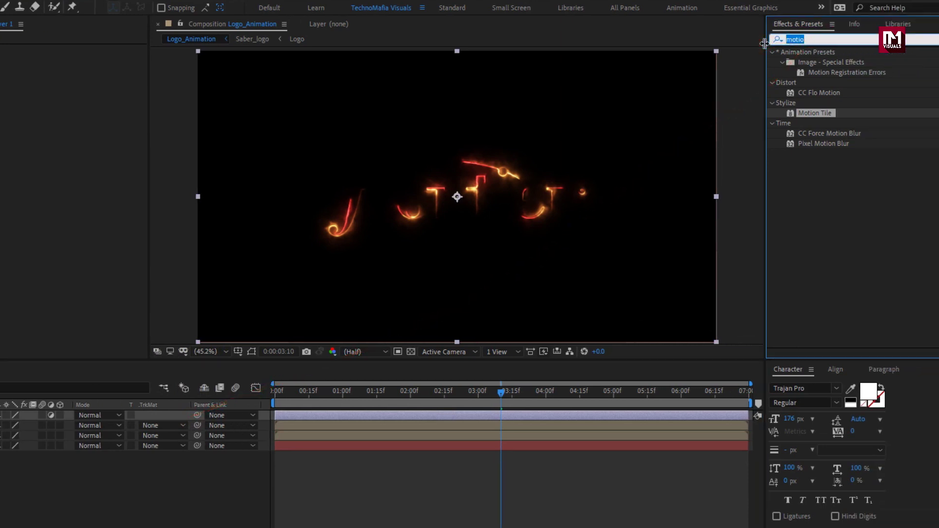
{"action": "type", "text": "compo"}
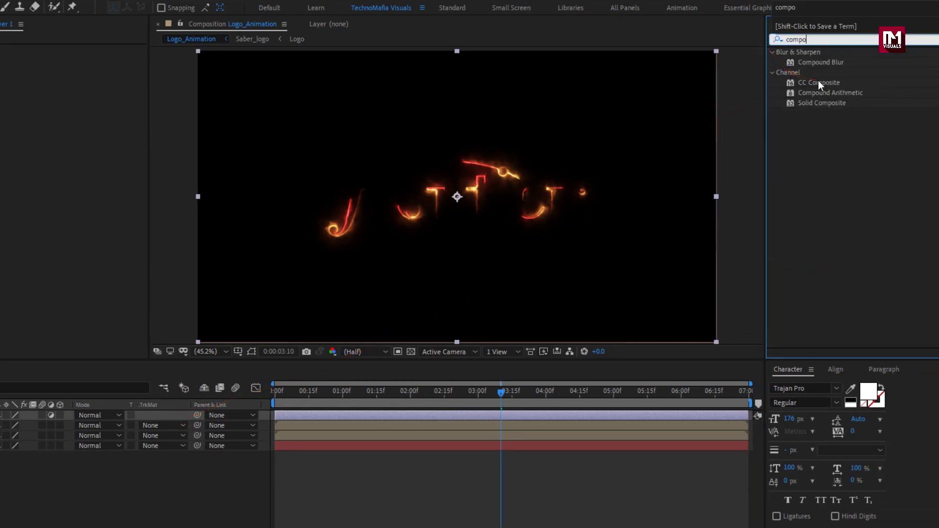
{"action": "double_click", "coordinate": [825, 64]}
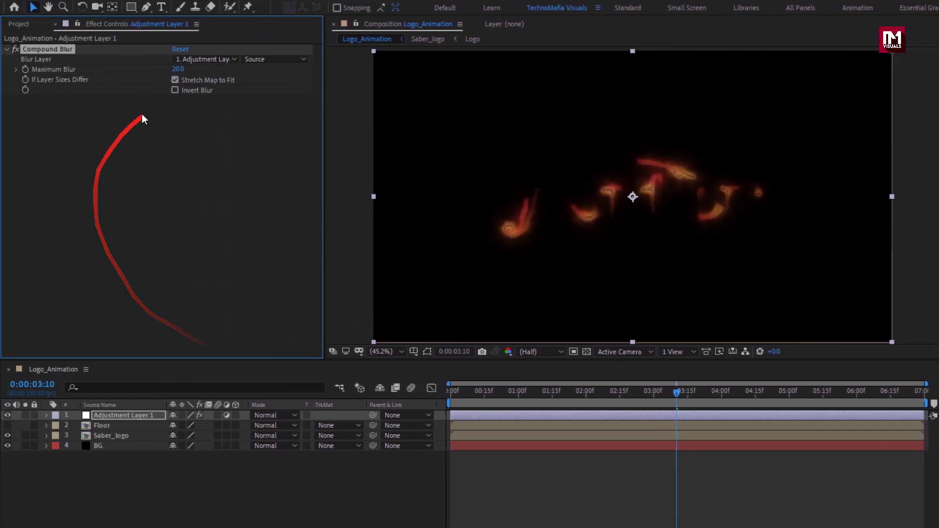
{"action": "left_click", "coordinate": [192, 58]}
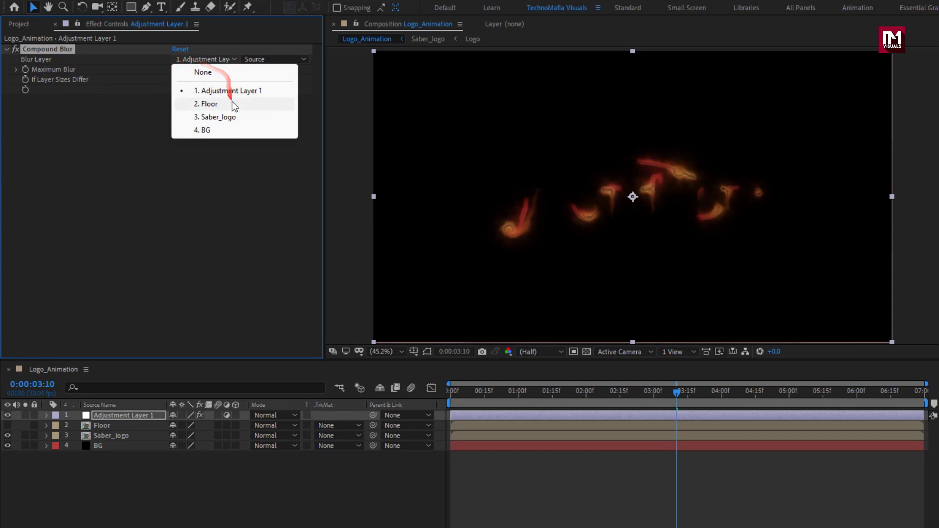
{"action": "left_click", "coordinate": [232, 104]}
{"action": "left_click", "coordinate": [176, 70]}
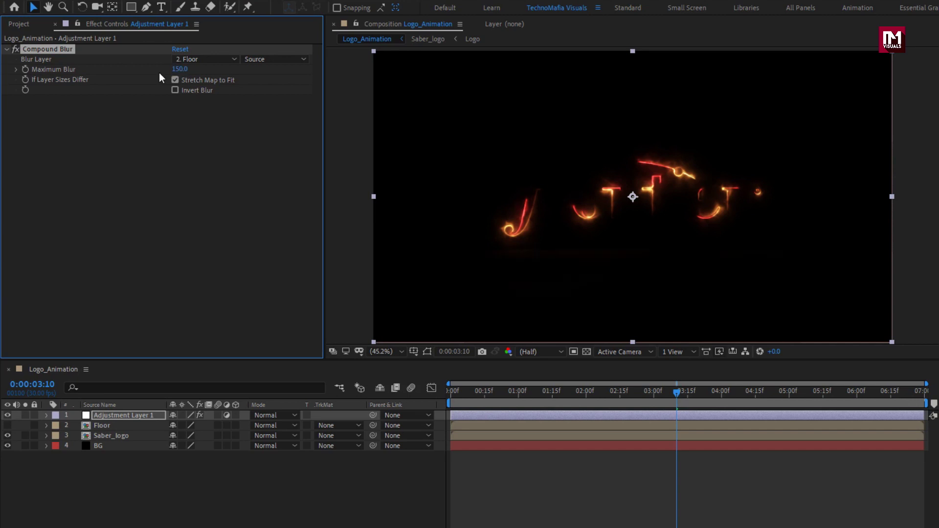
Duplicate the Saber_logo layer and move one copy above the adjustment layer
{"action": "left_click", "coordinate": [110, 435]}
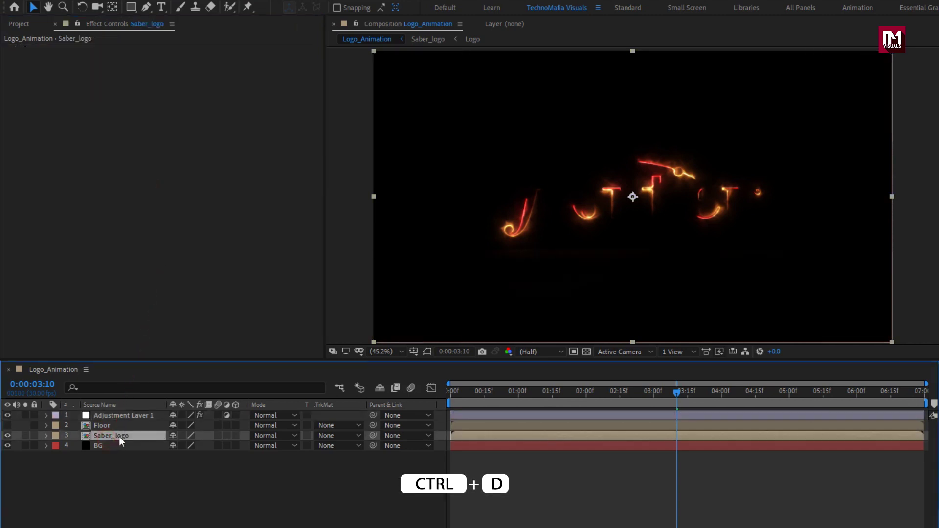
{"action": "key", "text": "ctrl+d"}
{"action": "left_click_drag", "start_coordinate": [119, 436], "coordinate": [119, 415]}
Lower the Saber_logo copy beneath the Floor layer to a Y position of about 927 as the reflection
{"action": "key", "text": "p"}
{"action": "left_click", "coordinate": [110, 447]}
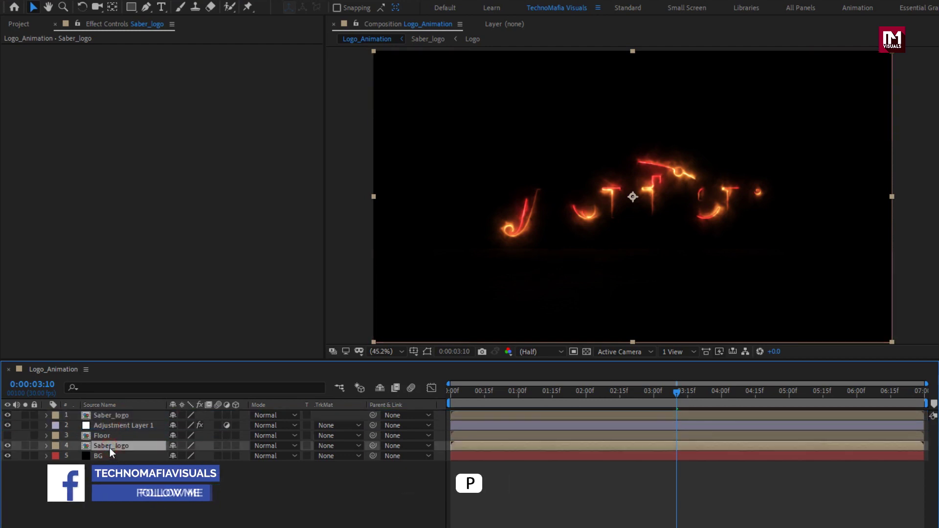
{"action": "key", "text": "p"}
{"action": "left_click_drag", "start_coordinate": [193, 460], "coordinate": [414, 465]}
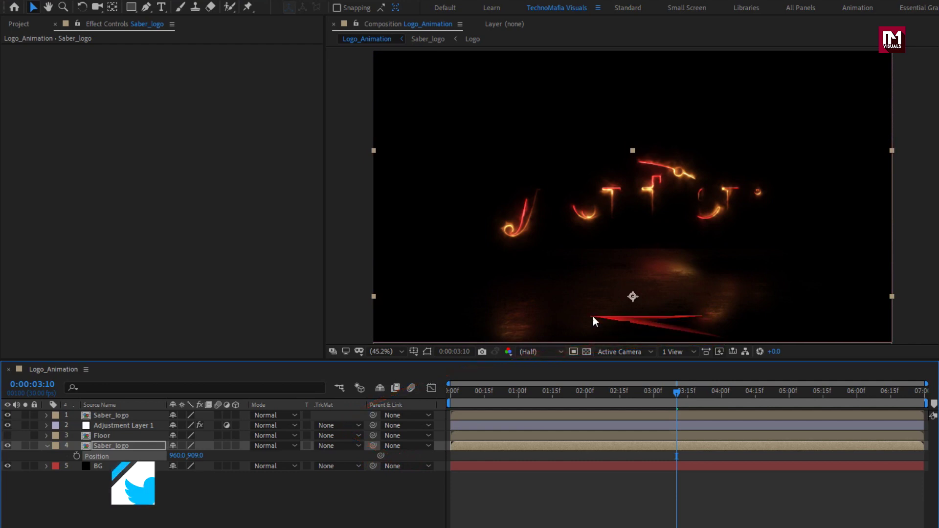
{"action": "left_click", "coordinate": [200, 458]}
{"action": "left_click_drag", "start_coordinate": [200, 458], "coordinate": [211, 458]}
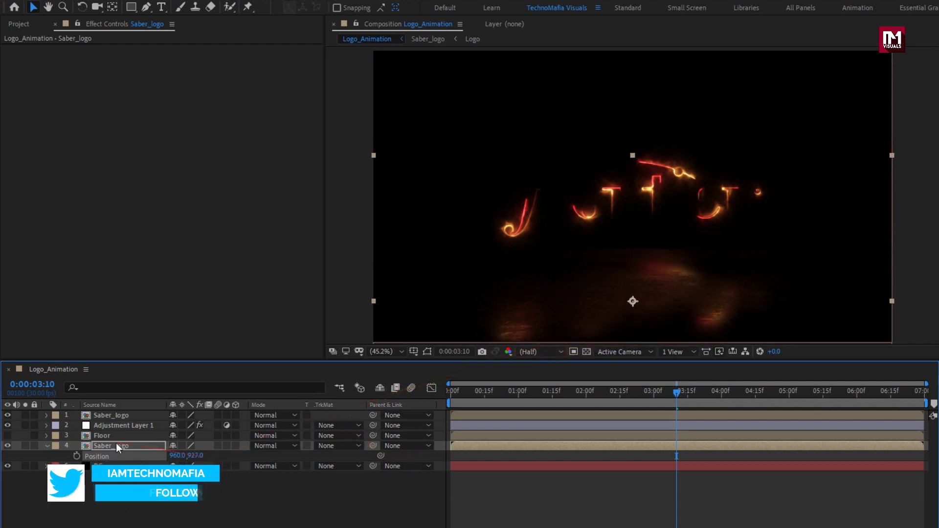
{"action": "left_click", "coordinate": [47, 446]}
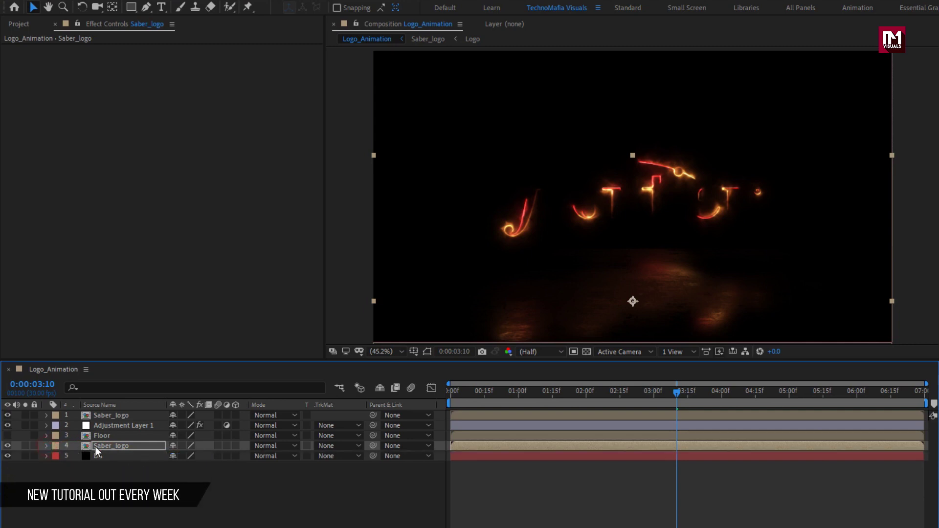
Set the blending mode of both Saber_logo layers to Add
{"action": "left_click", "coordinate": [283, 446]}
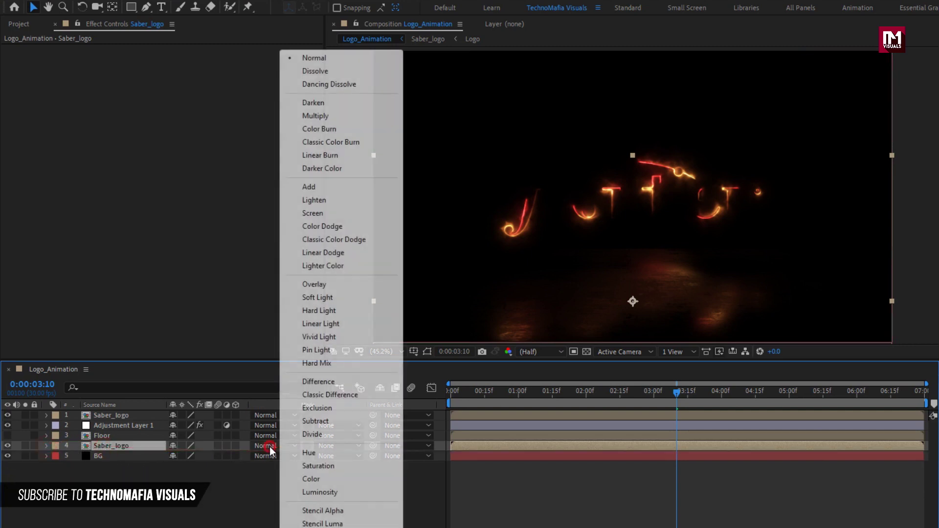
{"action": "left_click", "coordinate": [301, 188]}
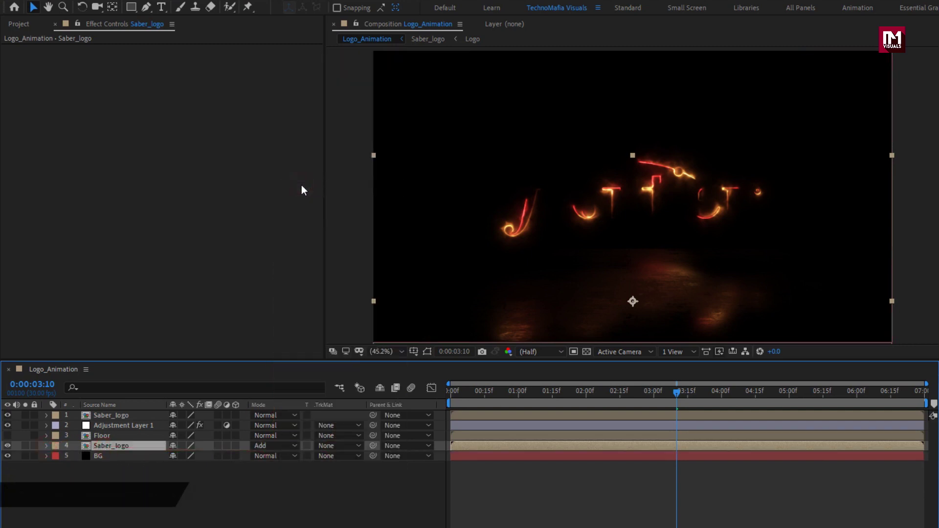
{"action": "left_click", "coordinate": [126, 415]}
{"action": "left_click", "coordinate": [263, 414]}
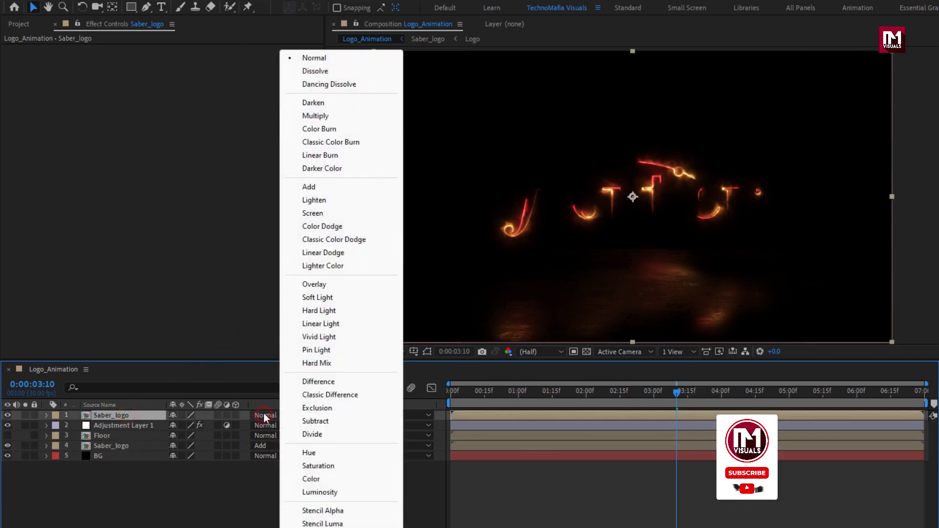
{"action": "left_click", "coordinate": [303, 189]}
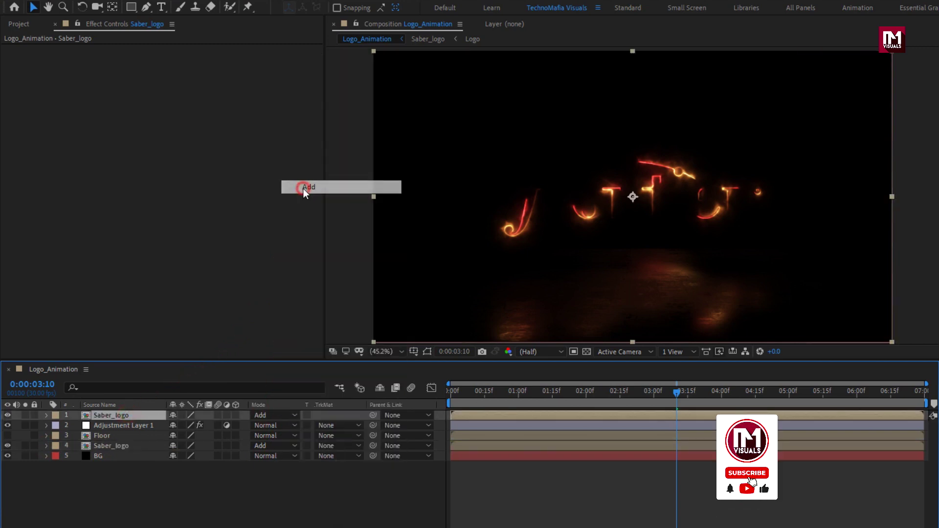
Apply Curves to the adjustment layer and shape a gentle RGB S-curve with raised highlights and lowered shadows
{"action": "left_click", "coordinate": [125, 426]}
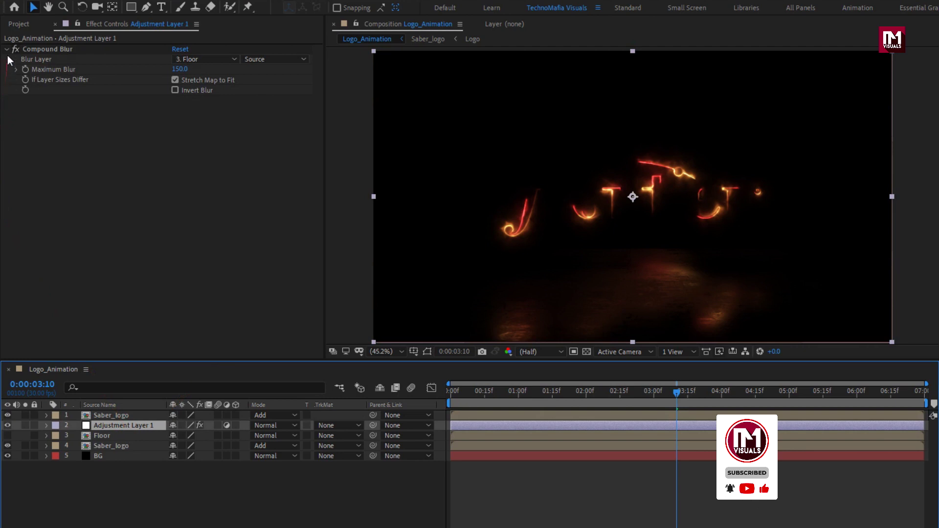
{"action": "left_click", "coordinate": [755, 46]}
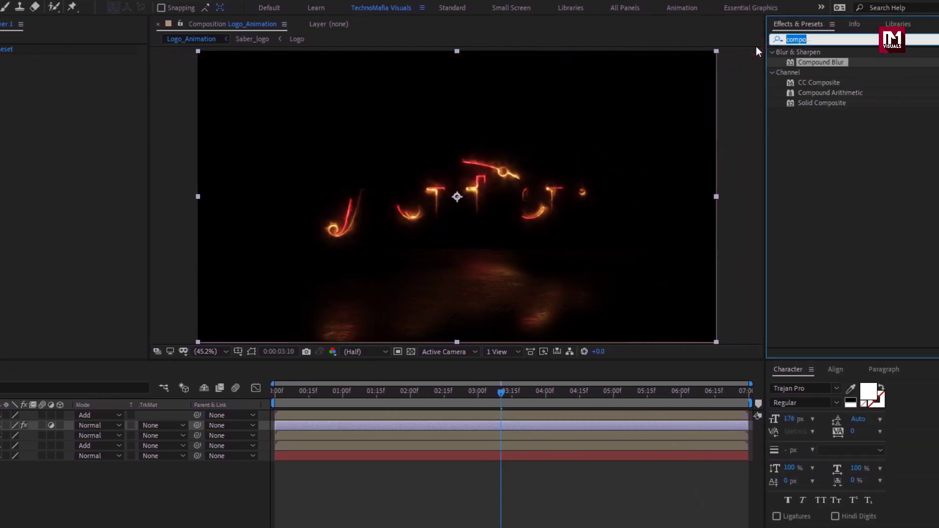
{"action": "type", "text": "curv"}
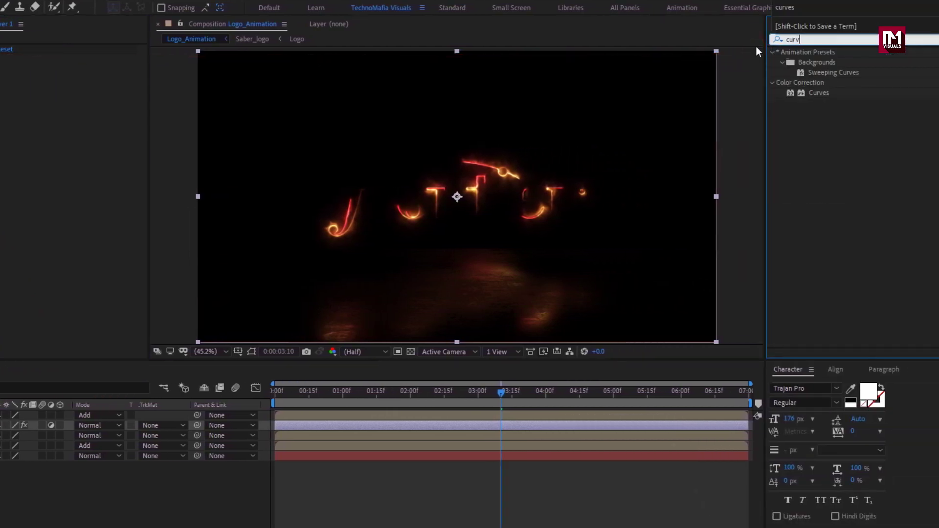
{"action": "double_click", "coordinate": [813, 93]}
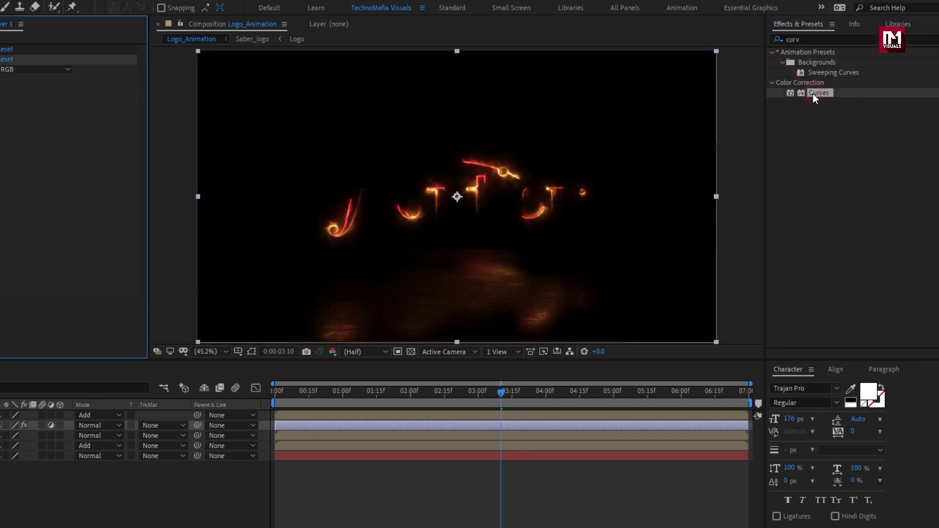
{"action": "left_click_drag", "start_coordinate": [125, 146], "coordinate": [116, 142]}
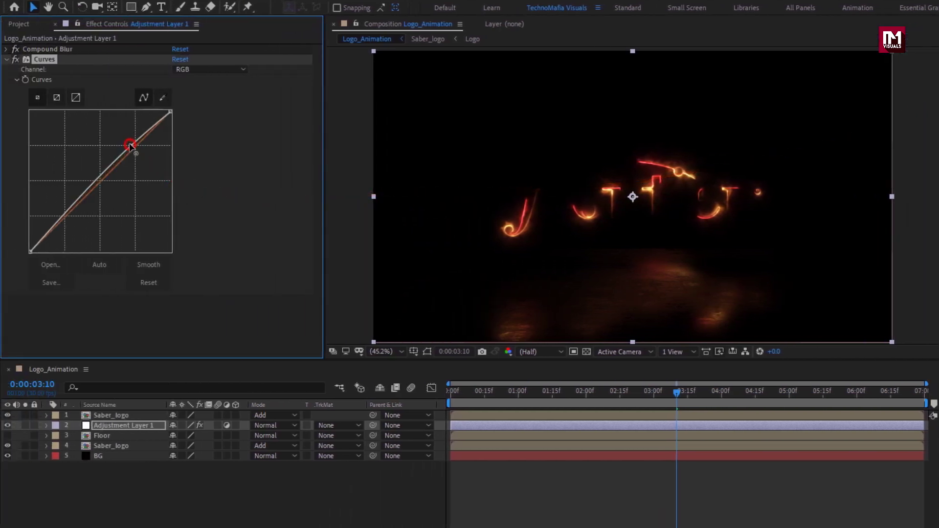
{"action": "left_click_drag", "start_coordinate": [66, 209], "coordinate": [67, 220]}
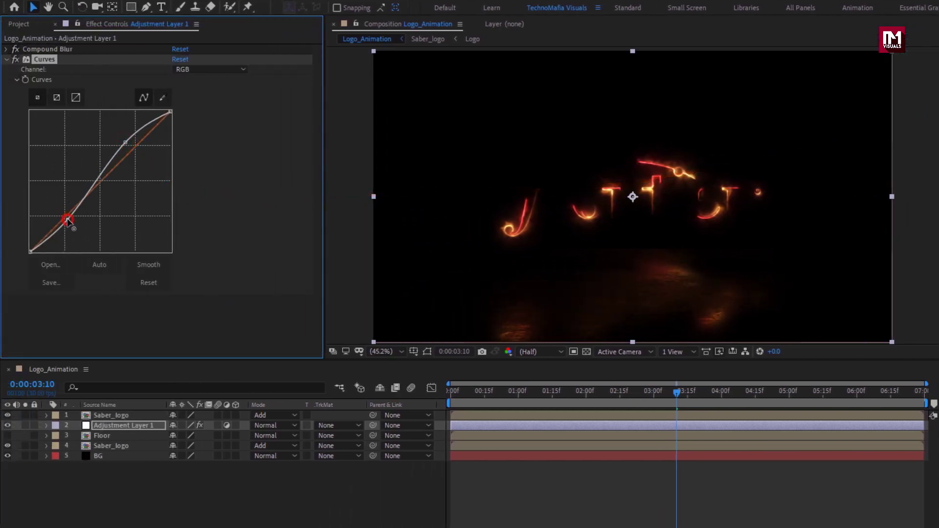
{"action": "left_click_drag", "start_coordinate": [124, 141], "coordinate": [121, 132]}
{"action": "left_click_drag", "start_coordinate": [70, 220], "coordinate": [67, 223]}
{"action": "left_click_drag", "start_coordinate": [120, 133], "coordinate": [124, 140]}
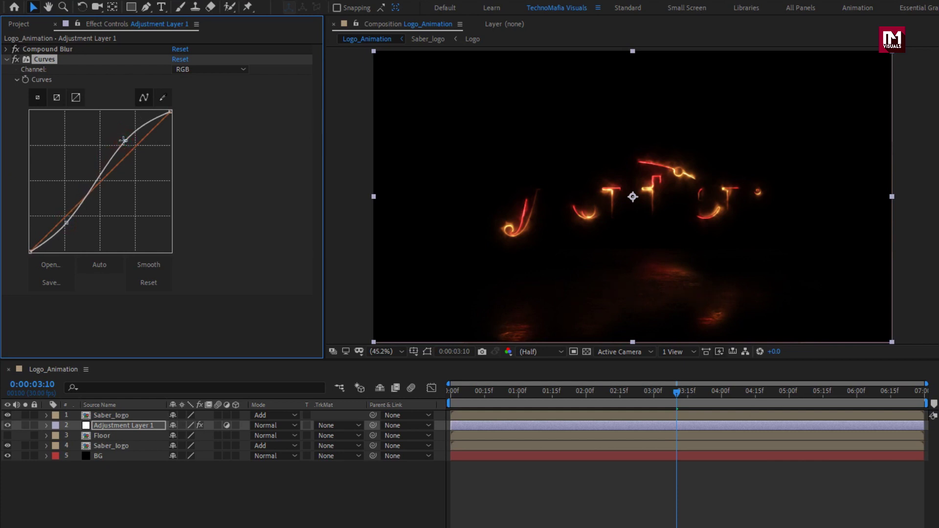
{"action": "left_click", "coordinate": [7, 59]}
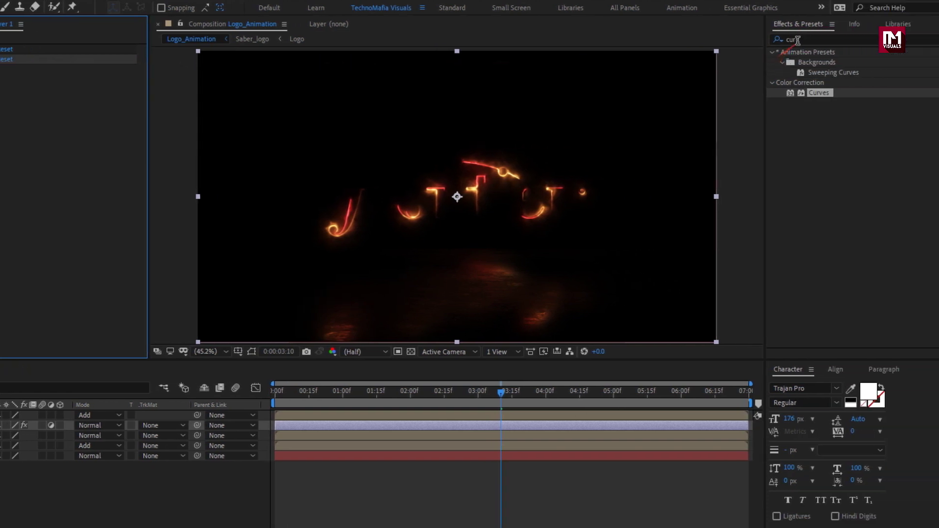
Apply Solid Composite to the adjustment layer and set its color to black (000000)
{"action": "left_click", "coordinate": [897, 39]}
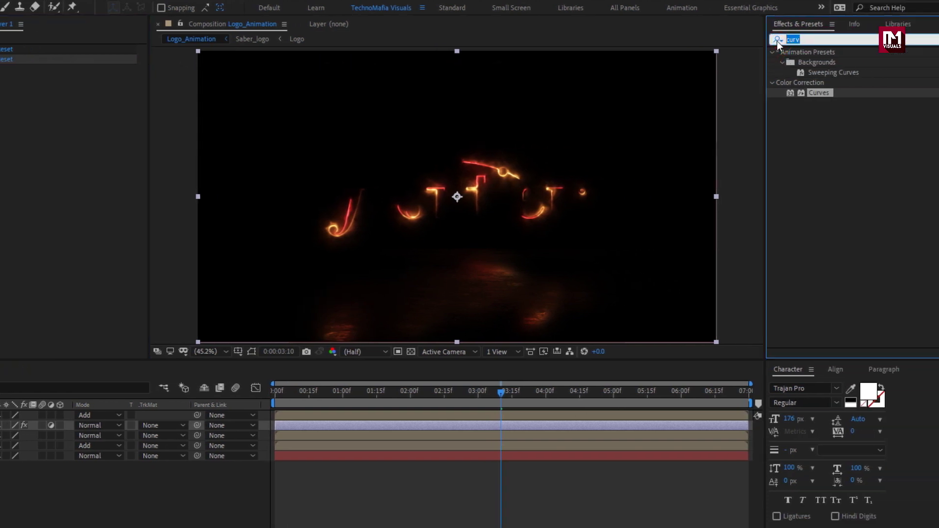
{"action": "type", "text": "soli"}
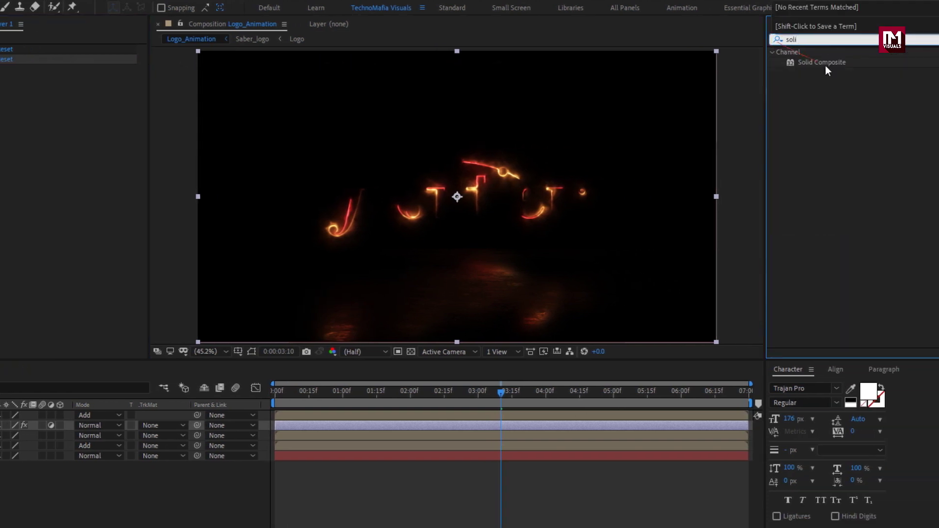
{"action": "double_click", "coordinate": [830, 63]}
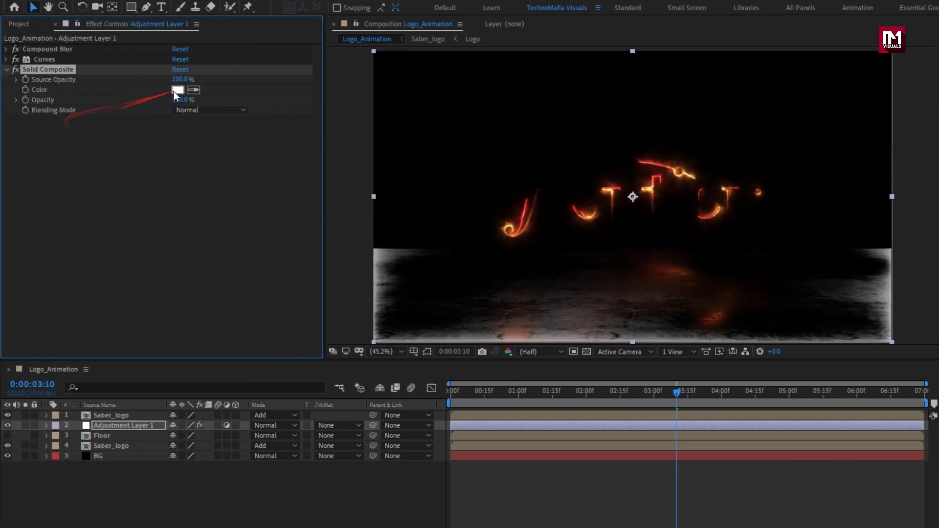
{"action": "left_click", "coordinate": [26, 89]}
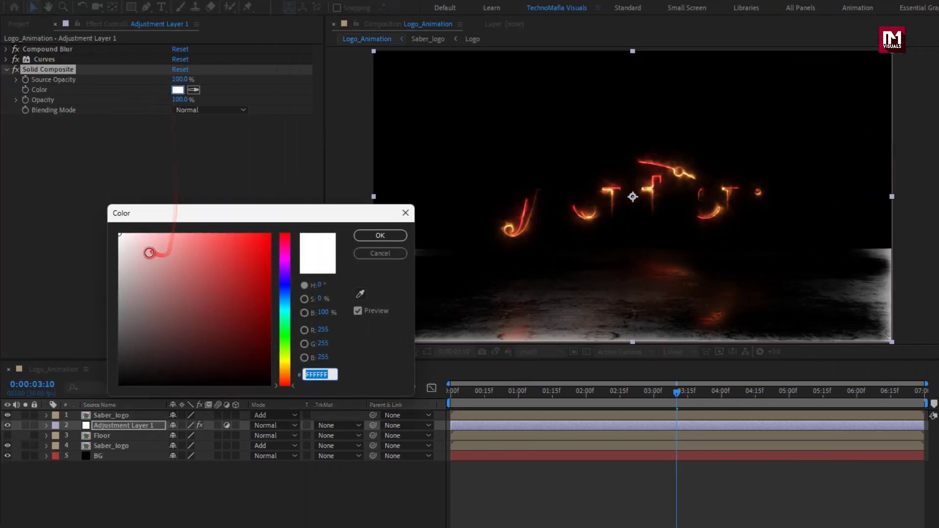
{"action": "left_click_drag", "start_coordinate": [150, 253], "coordinate": [104, 398]}
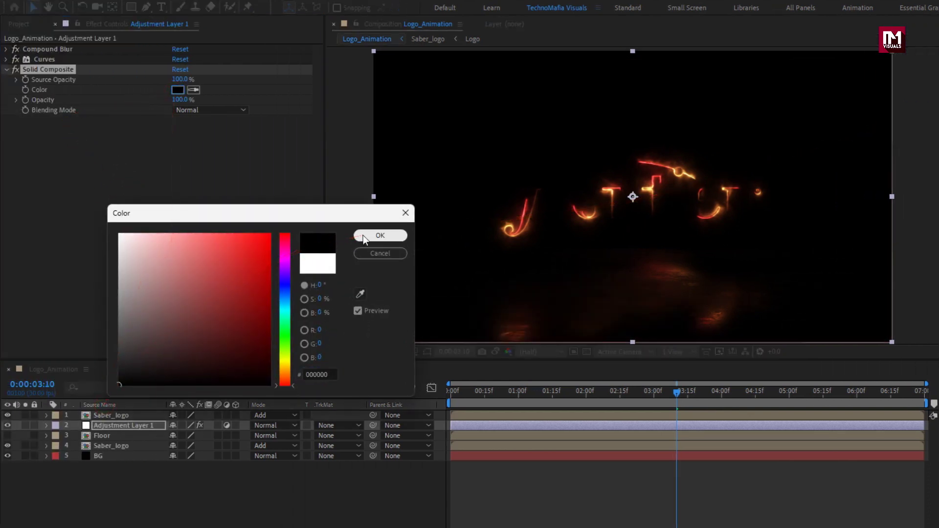
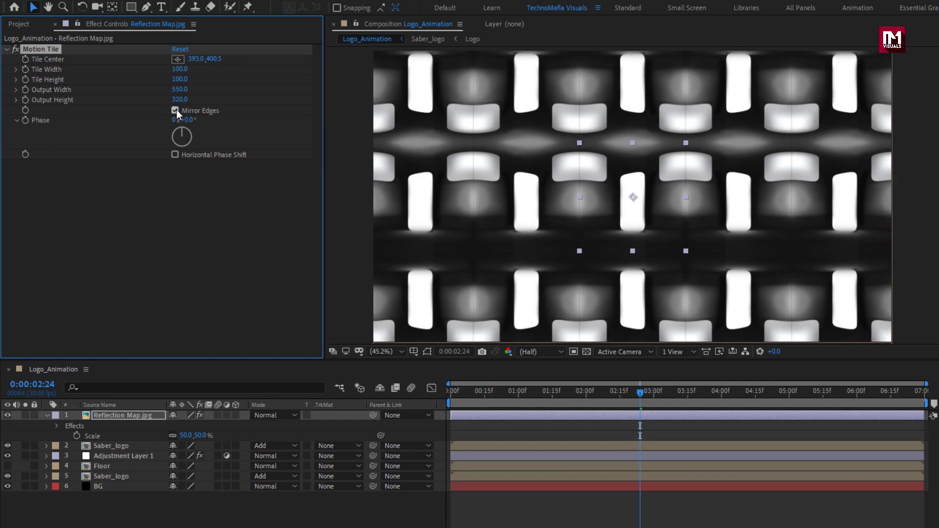
Animate Motion Tile's Tile Center on Reflection Map.jpg from 393, 400.5 at 0:00:00:00 to a much higher X value at 0:00:06:29
{"action": "left_click", "coordinate": [447, 392]}
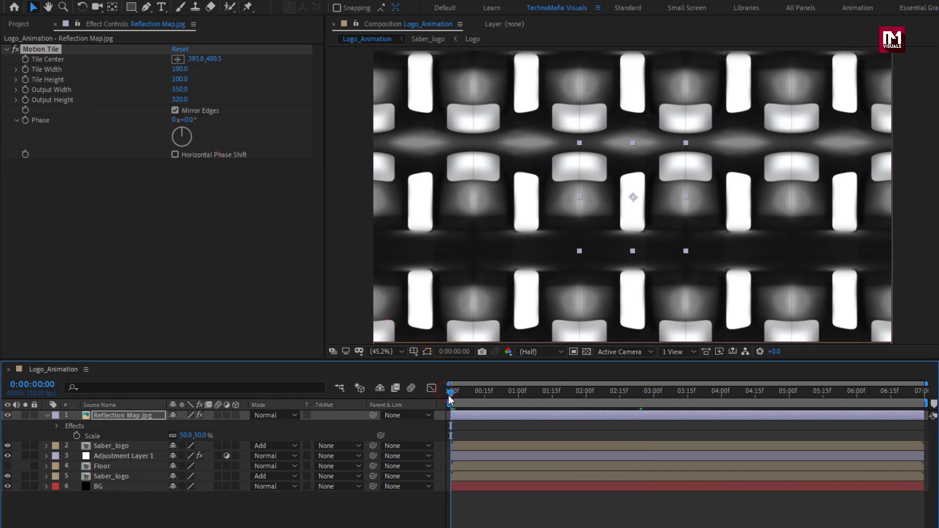
{"action": "left_click", "coordinate": [26, 59]}
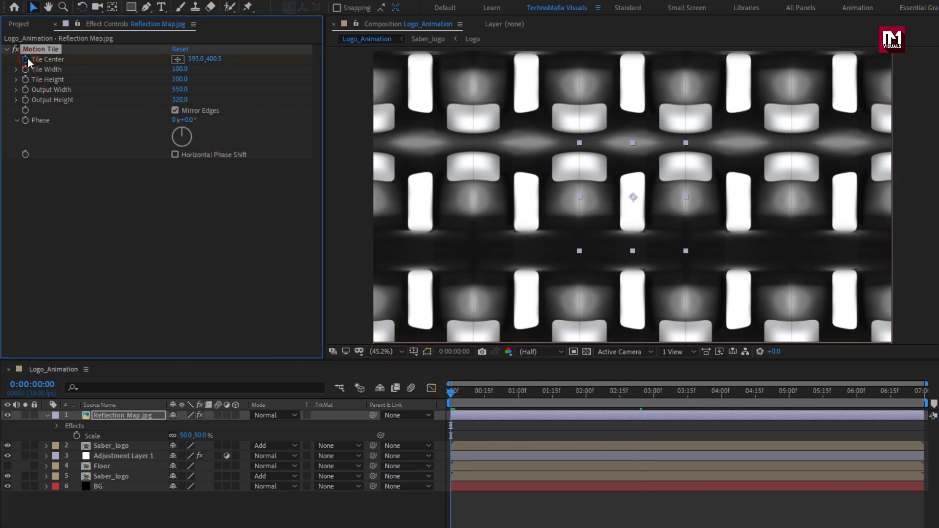
{"action": "left_click_drag", "start_coordinate": [832, 391], "coordinate": [923, 391]}
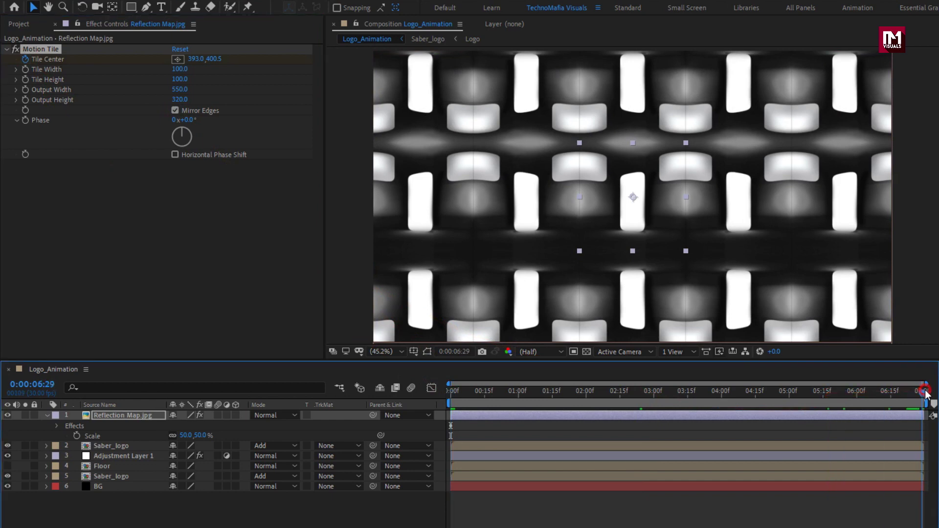
{"action": "left_click_drag", "start_coordinate": [195, 59], "coordinate": [937, 59]}
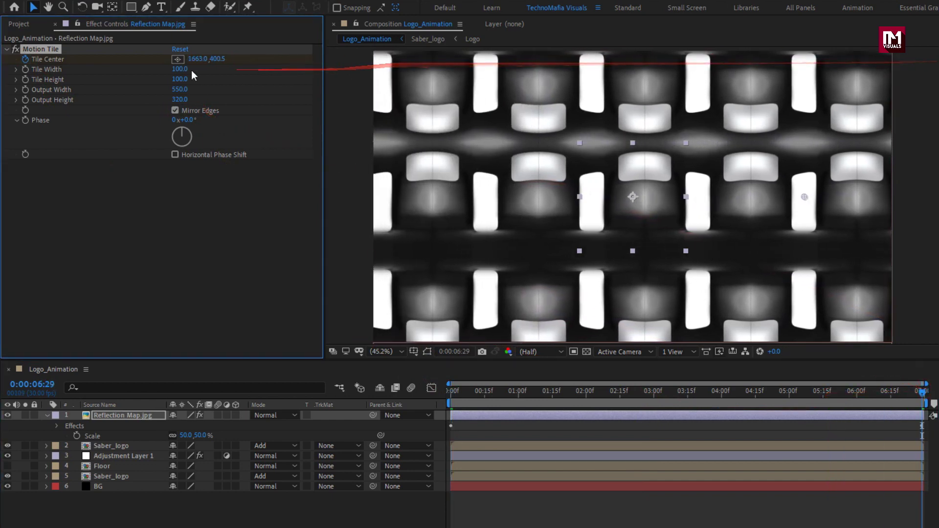
{"action": "left_click_drag", "start_coordinate": [196, 62], "coordinate": [544, 396]}
{"action": "left_click_drag", "start_coordinate": [460, 391], "coordinate": [707, 379]}
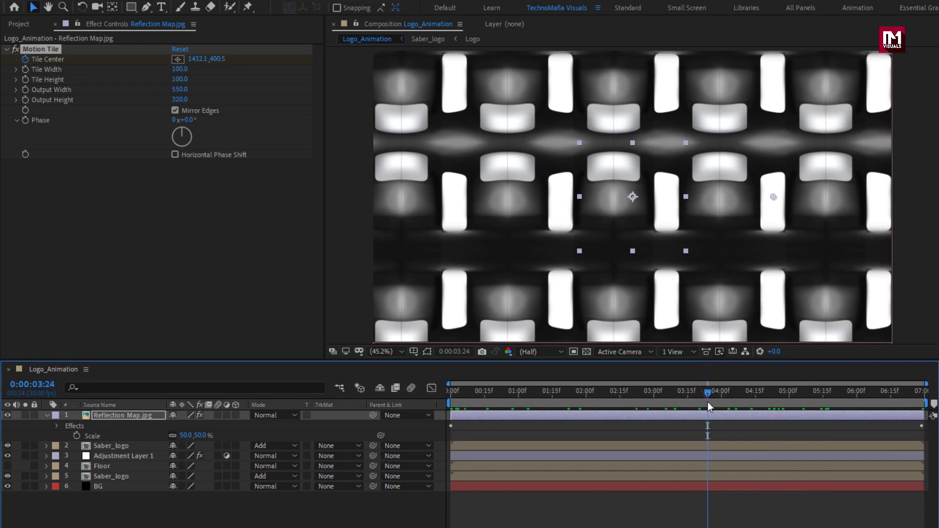
Apply Camera Lens Blur to Reflection Map.jpg with a Blur Radius of 30 and Repeat Edge Pixels enabled
{"action": "left_click", "coordinate": [6, 49]}
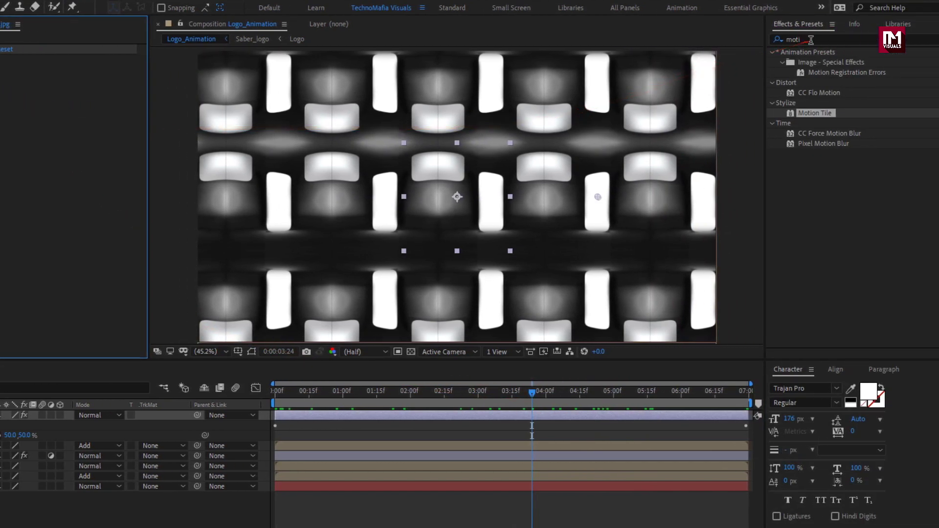
{"action": "double_click", "coordinate": [781, 40]}
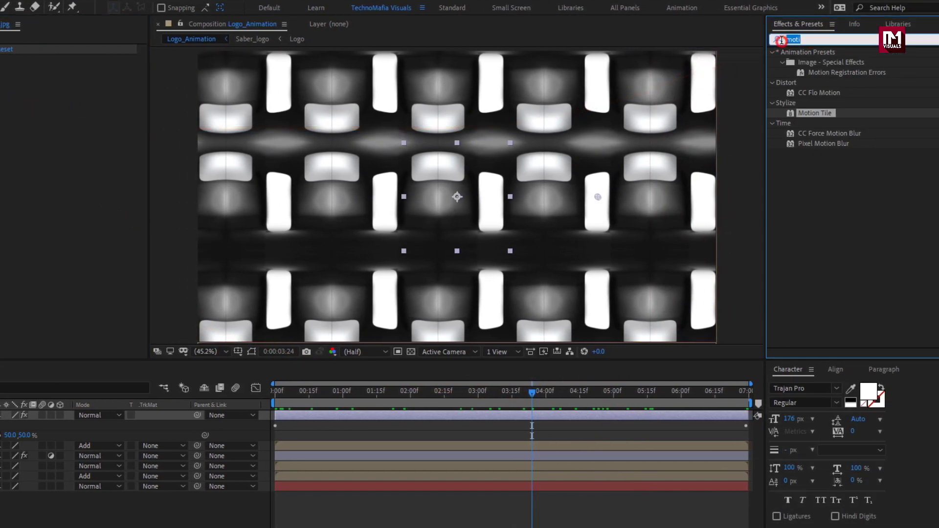
{"action": "type", "text": "camer"}
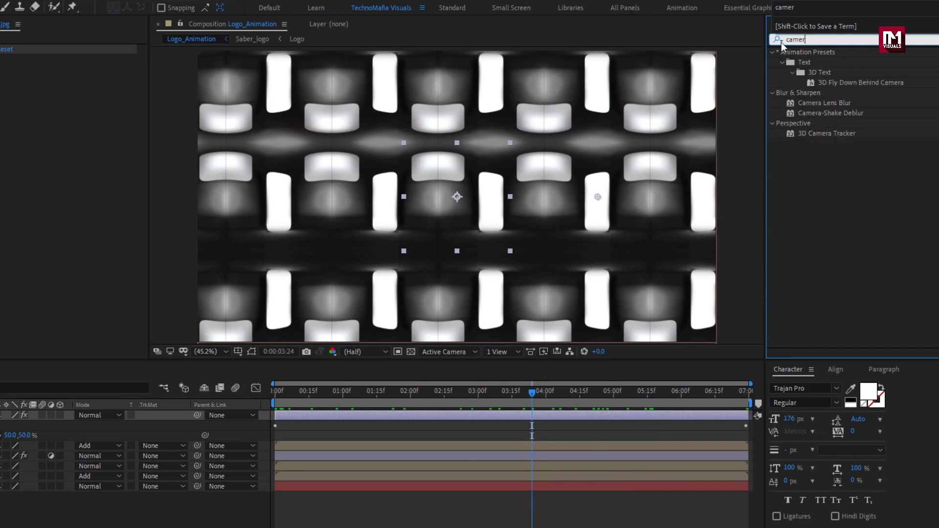
{"action": "double_click", "coordinate": [829, 105]}
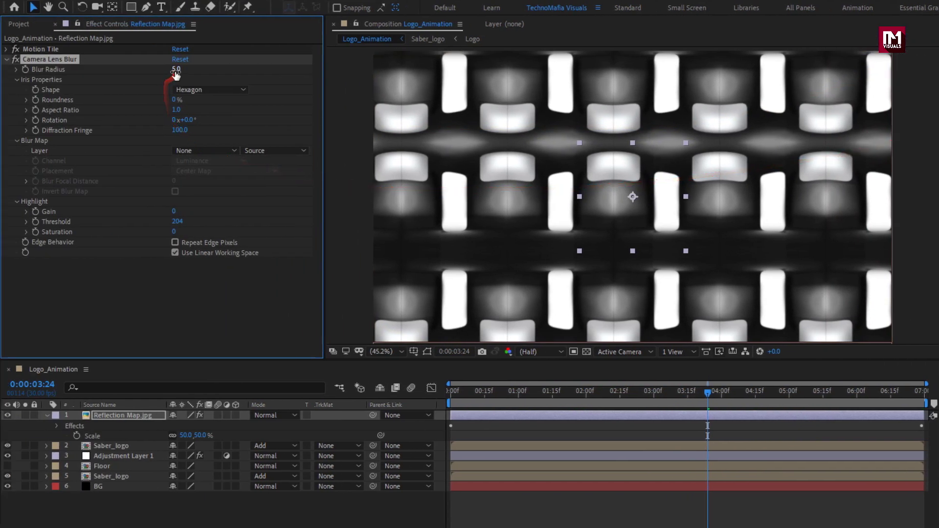
{"action": "type", "text": "30"}
{"action": "key", "text": "Return"}
{"action": "left_click", "coordinate": [174, 242]}
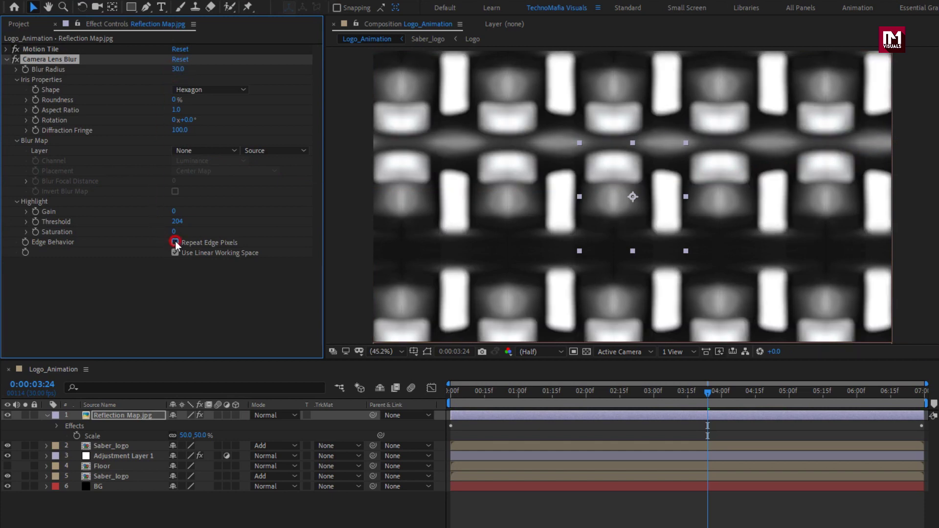
{"action": "left_click", "coordinate": [6, 59]}
Set the opacity of the Reflection Map.jpg layer to 75%
{"action": "left_click", "coordinate": [119, 415]}
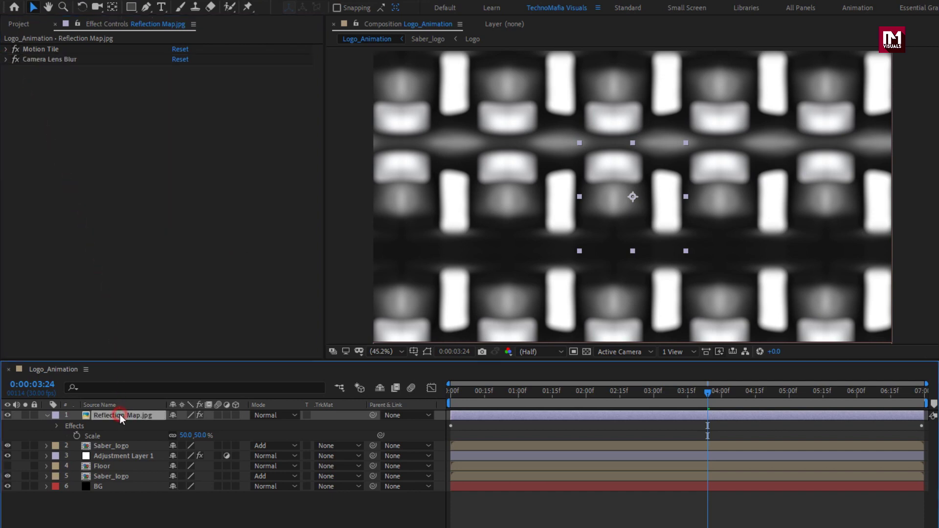
{"action": "key", "text": "t"}
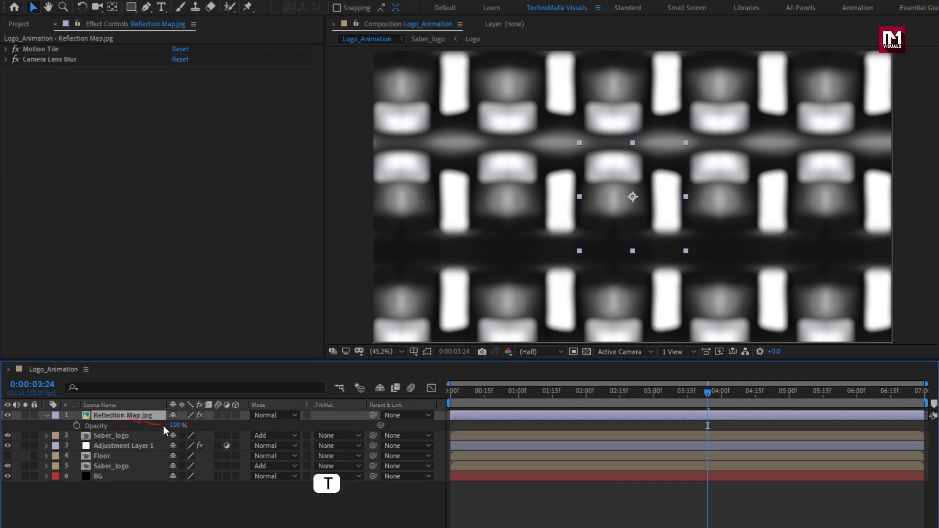
{"action": "type", "text": "75"}
{"action": "key", "text": "Return"}
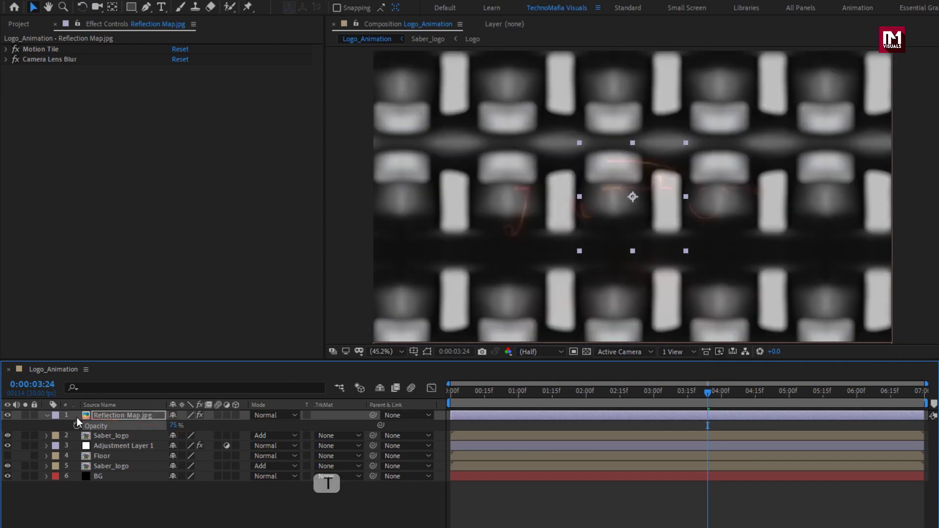
{"action": "left_click", "coordinate": [48, 415]}
Pre-compose the Reflection Map.jpg layer as Reflection, moving all attributes into the new composition
{"action": "right_click", "coordinate": [109, 416]}
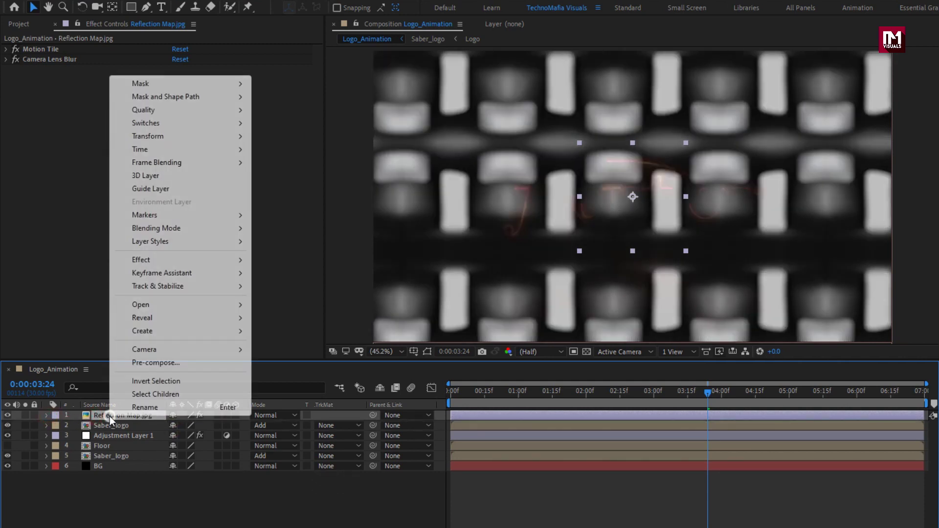
{"action": "left_click", "coordinate": [134, 364]}
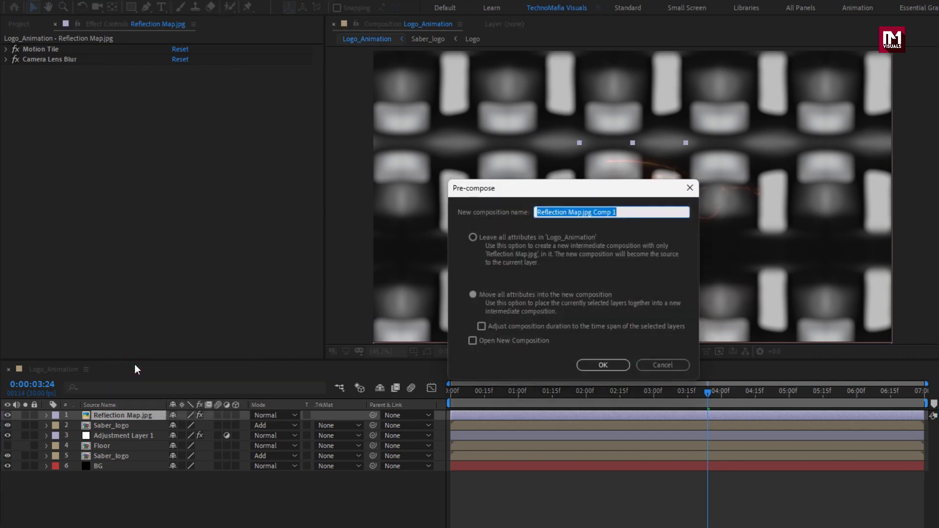
{"action": "type", "text": "Reflection"}
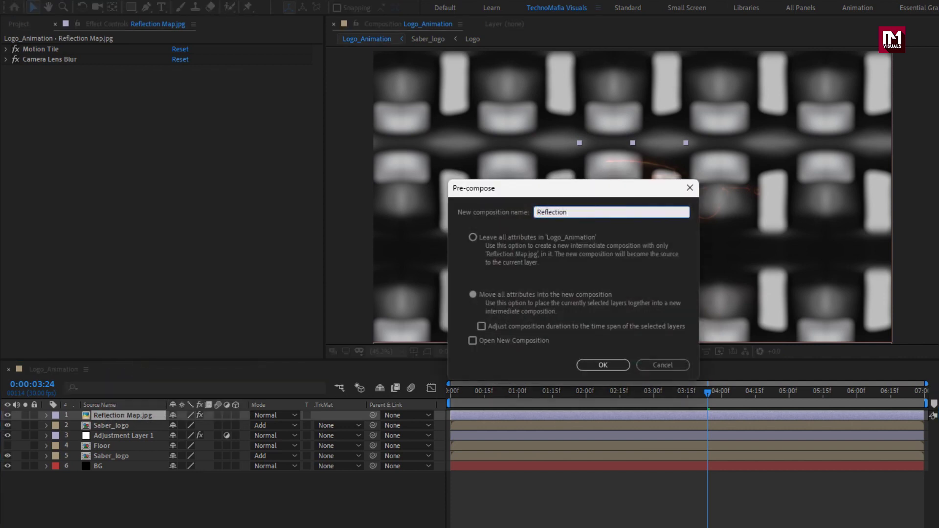
{"action": "left_click", "coordinate": [594, 365]}
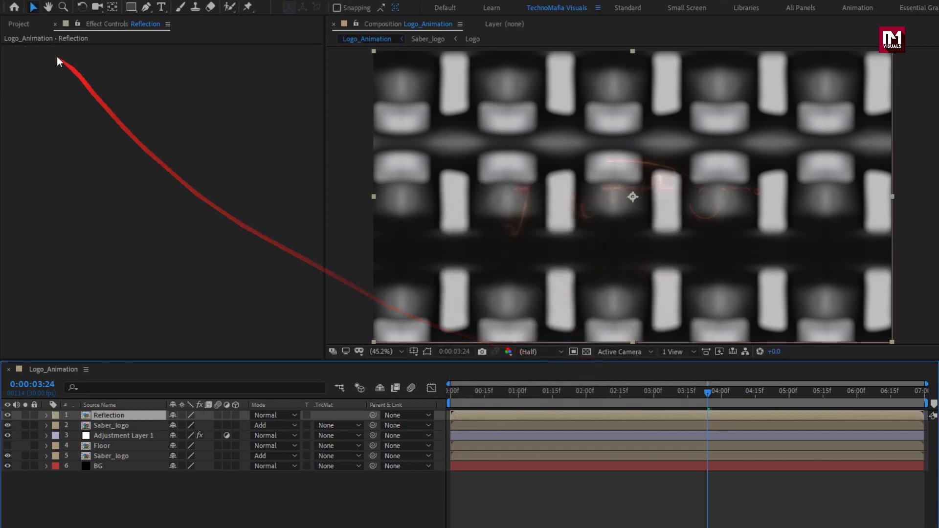
Add the Logo composition above the Reflection layer and use it as Reflection's alpha matte
{"action": "left_click", "coordinate": [24, 24]}
{"action": "left_click", "coordinate": [29, 166]}
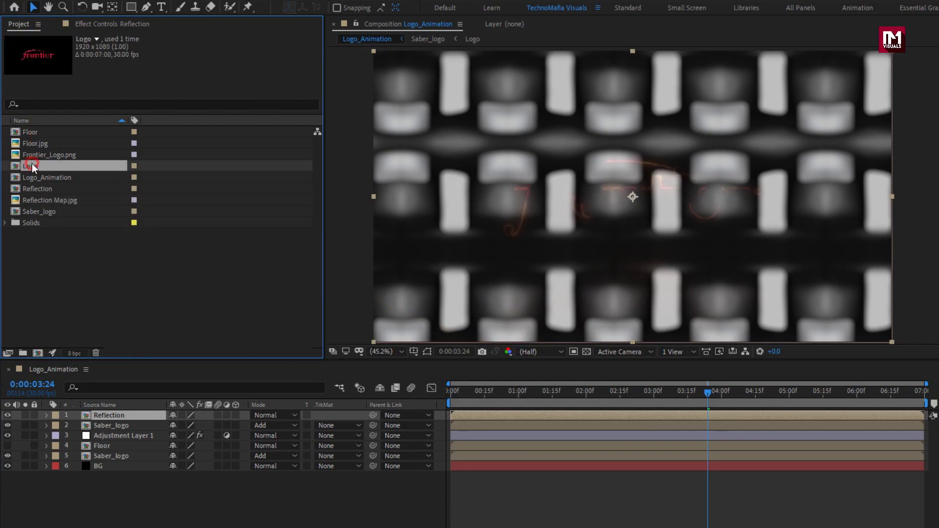
{"action": "left_click_drag", "start_coordinate": [30, 166], "coordinate": [125, 412]}
{"action": "left_click", "coordinate": [116, 425]}
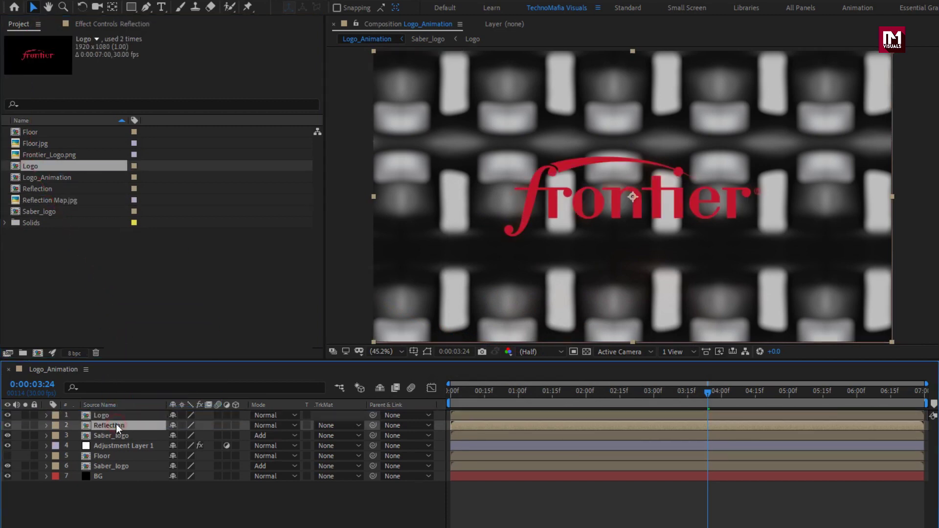
{"action": "left_click", "coordinate": [326, 426]}
{"action": "left_click", "coordinate": [374, 457]}
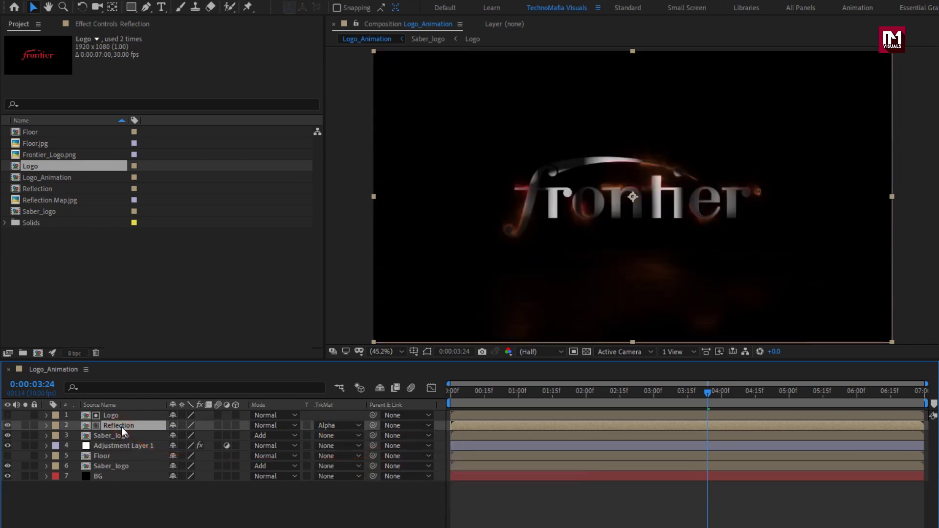
Apply CC Glass to the Reflection layer with the Logo layer as Bump Map and Alpha as the property
{"action": "left_click", "coordinate": [784, 40]}
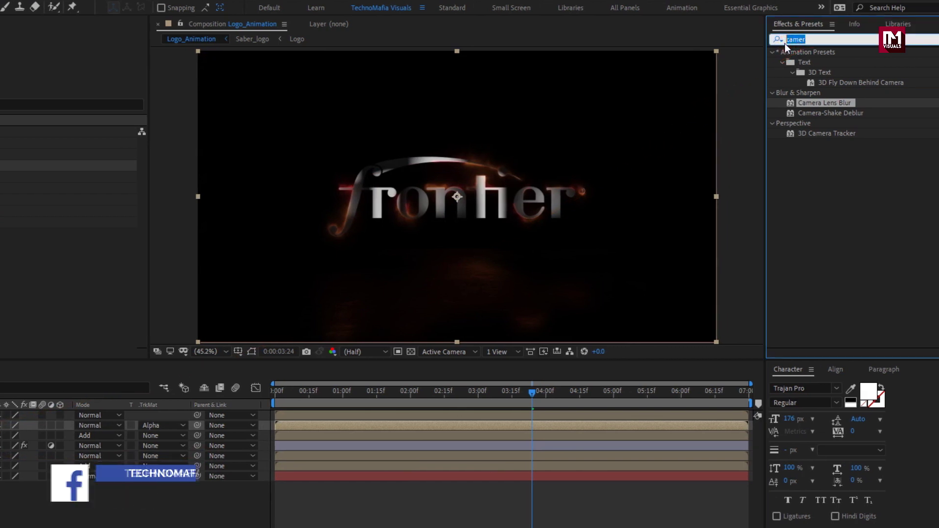
{"action": "type", "text": "cc gl"}
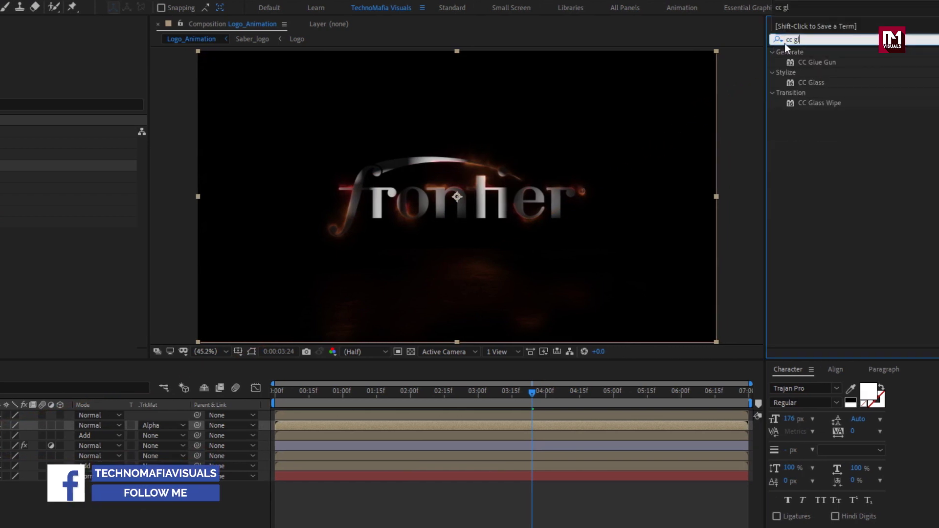
{"action": "double_click", "coordinate": [812, 83]}
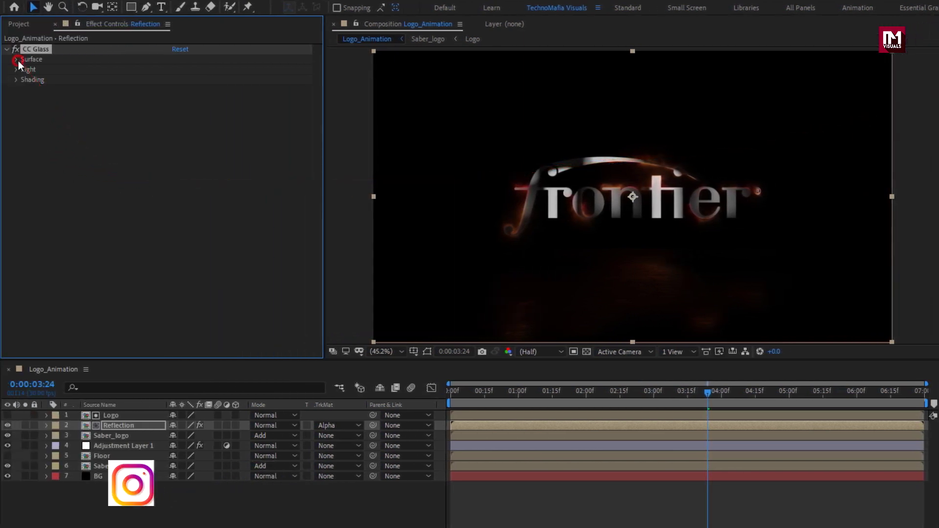
{"action": "left_click", "coordinate": [19, 61]}
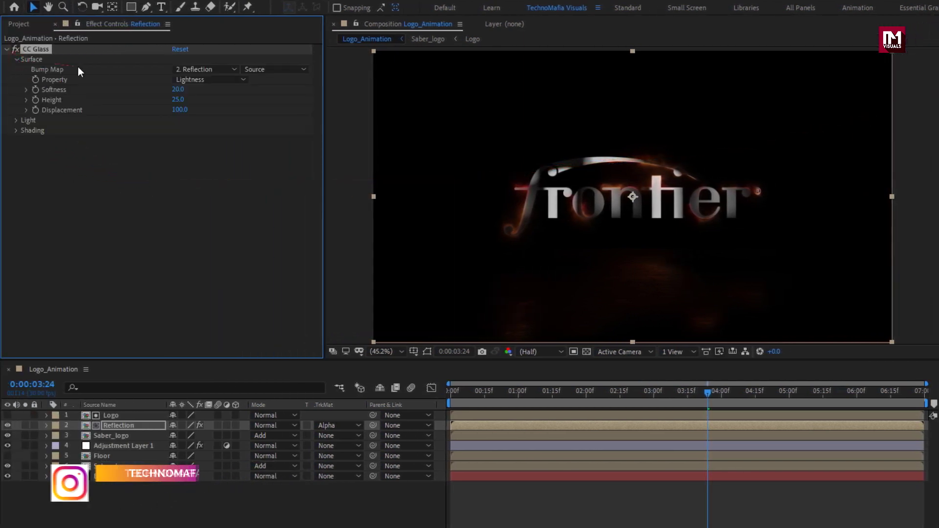
{"action": "left_click", "coordinate": [193, 70]}
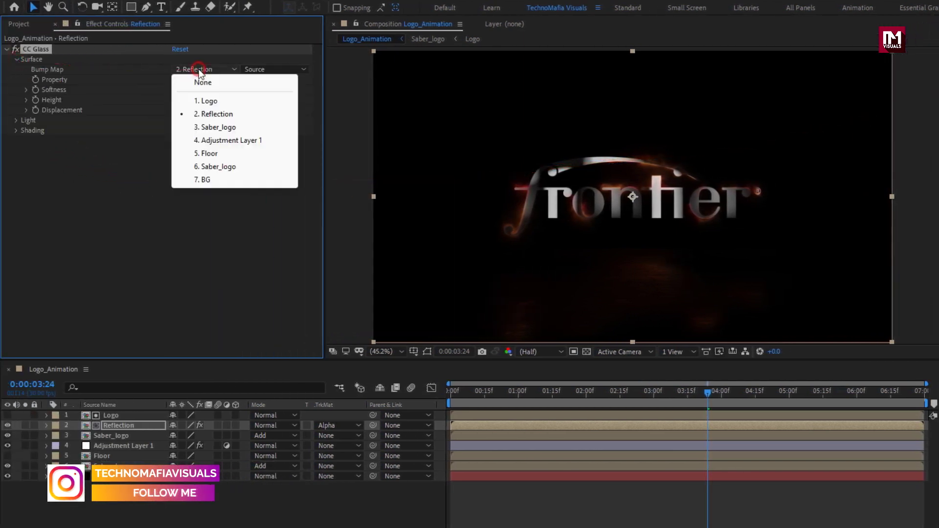
{"action": "left_click", "coordinate": [223, 101]}
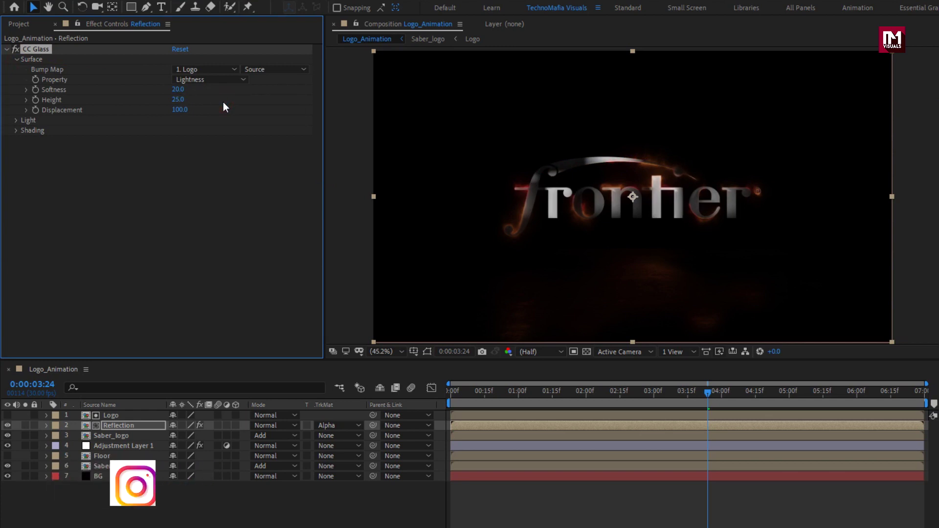
{"action": "left_click", "coordinate": [210, 80]}
{"action": "left_click", "coordinate": [218, 130]}
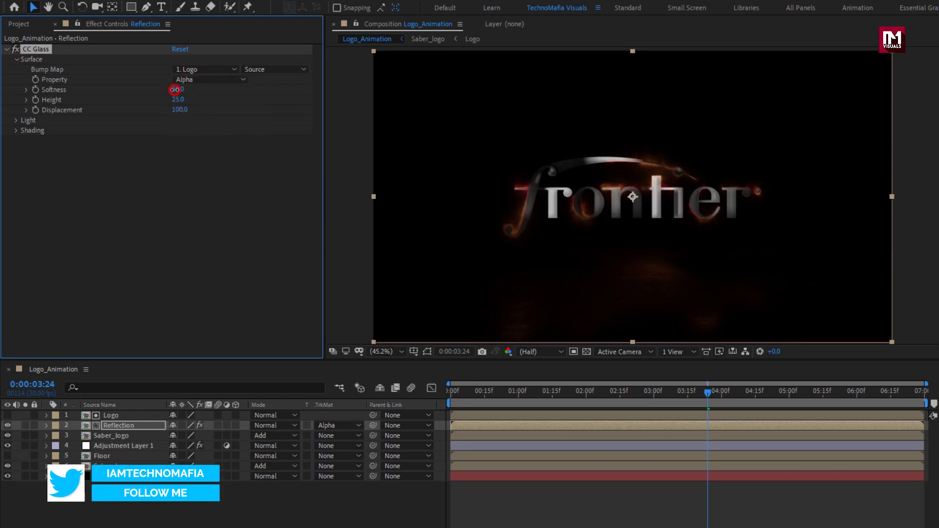
Set CC Glass's surface Softness to 35, Height to 35 and Displacement to -100
{"action": "type", "text": "35"}
{"action": "key", "text": "Return"}
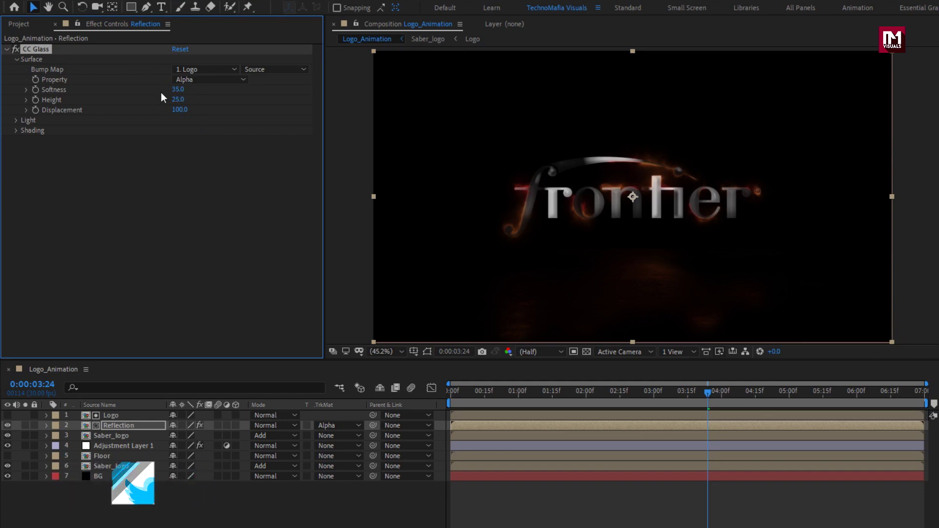
{"action": "type", "text": "35"}
{"action": "key", "text": "Return"}
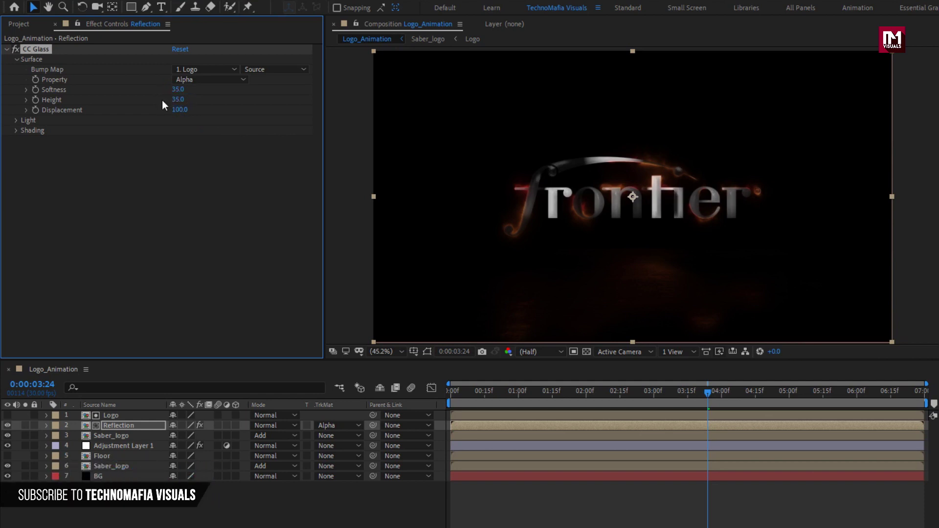
{"action": "left_click", "coordinate": [169, 109]}
{"action": "type", "text": "-1"}
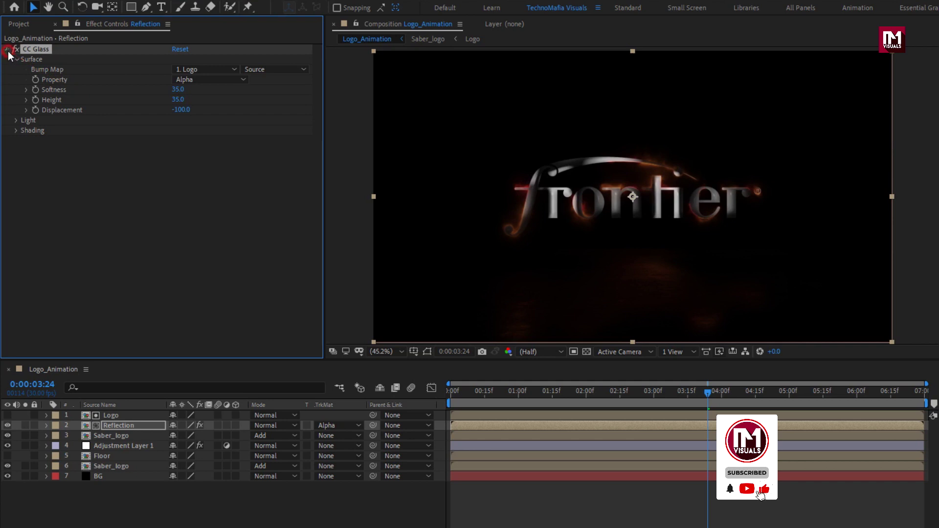
Apply the CC Blobbylize effect to the Reflection layer
{"action": "left_click", "coordinate": [807, 41]}
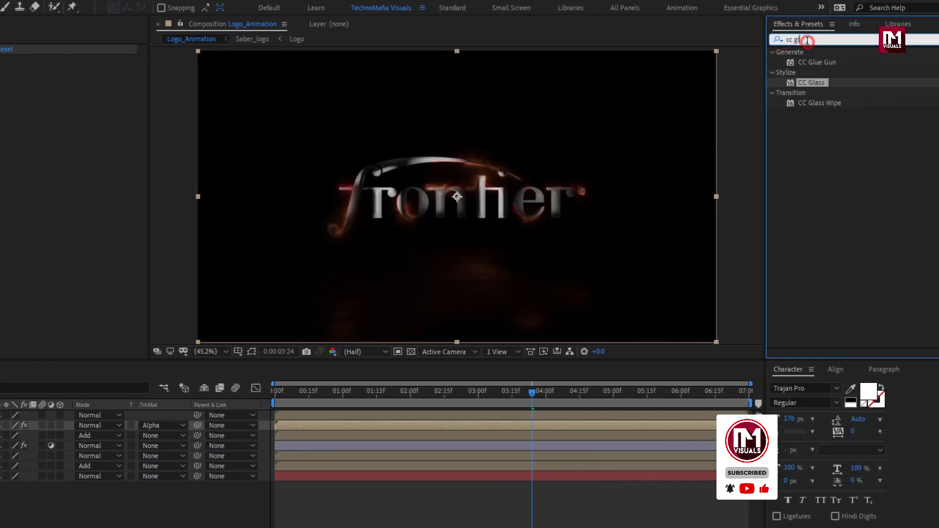
{"action": "key", "text": "BackSpace"}
{"action": "key", "text": "BackSpace"}
{"action": "type", "text": "bl"}
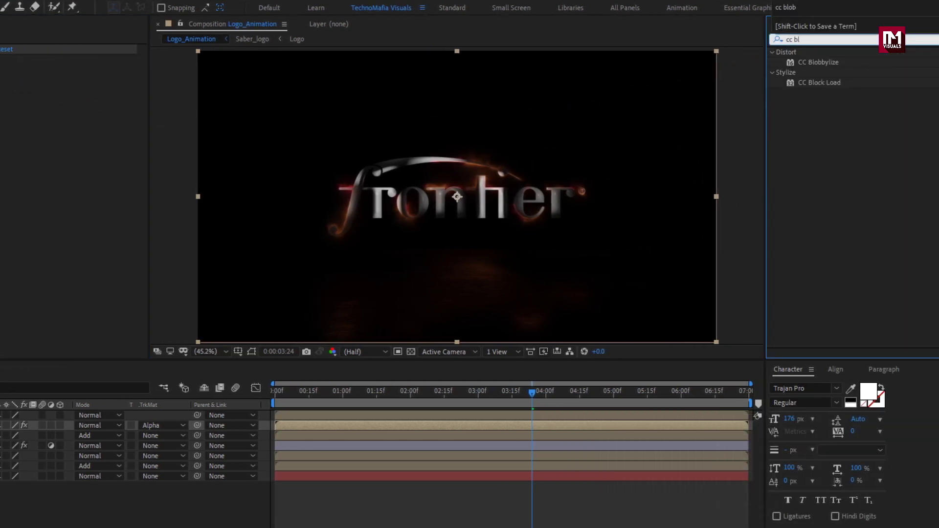
{"action": "double_click", "coordinate": [817, 62]}
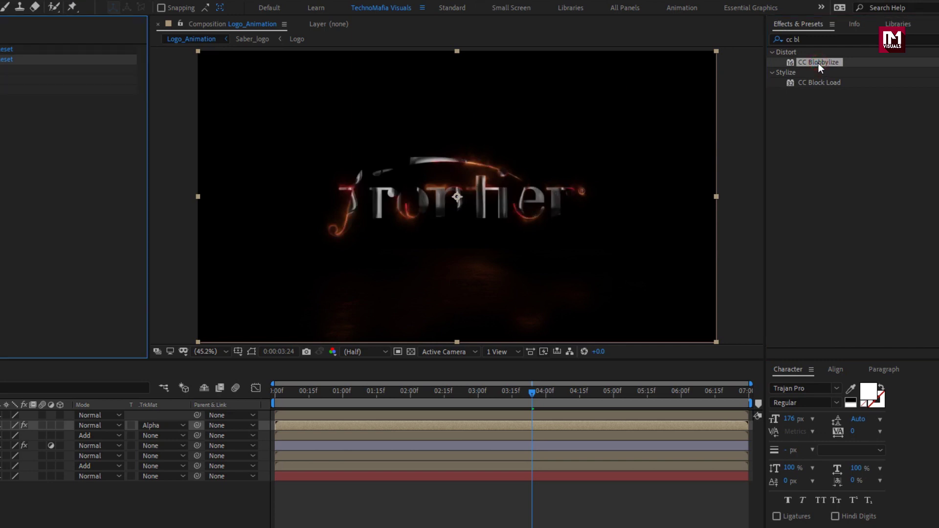
Set CC Blobbylize's Blob Layer to Logo, Property to Alpha, and both Softness and Cut Away to 5
{"action": "left_click", "coordinate": [16, 69]}
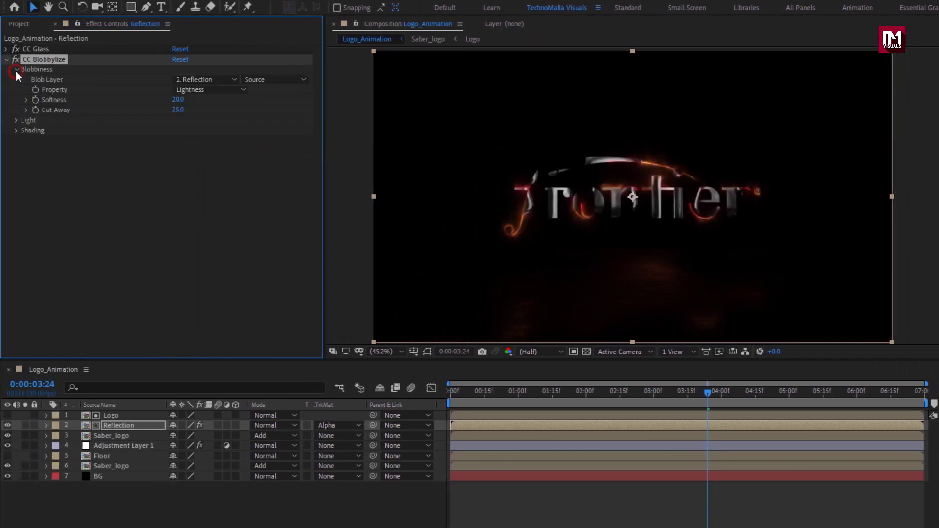
{"action": "left_click", "coordinate": [201, 79]}
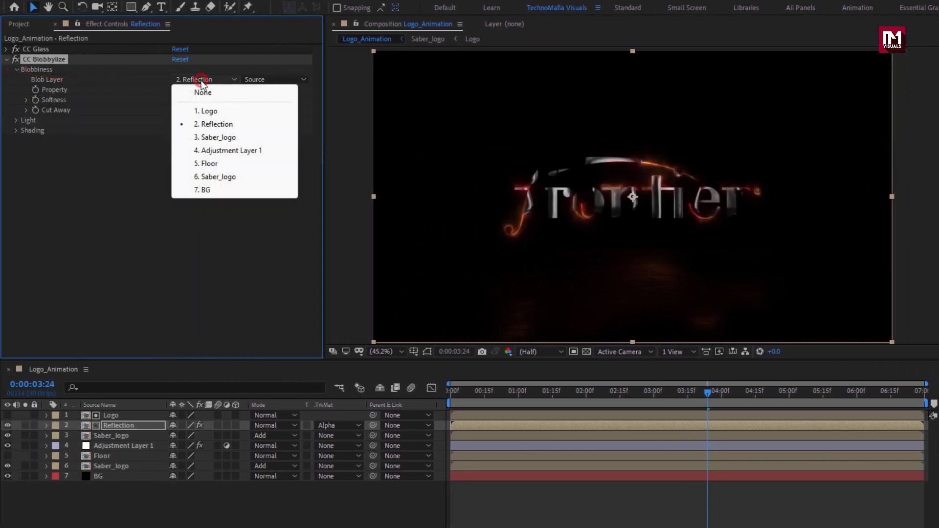
{"action": "left_click", "coordinate": [208, 111]}
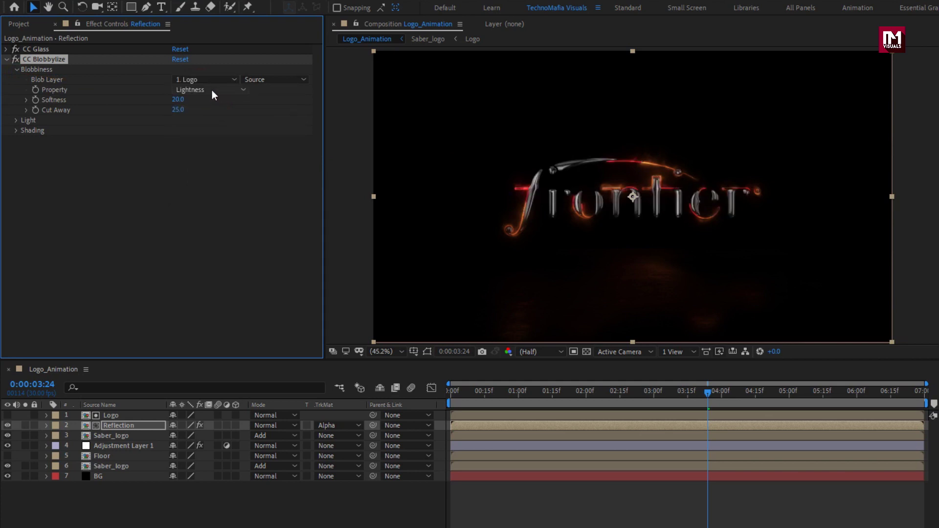
{"action": "left_click", "coordinate": [212, 90]}
{"action": "left_click", "coordinate": [212, 142]}
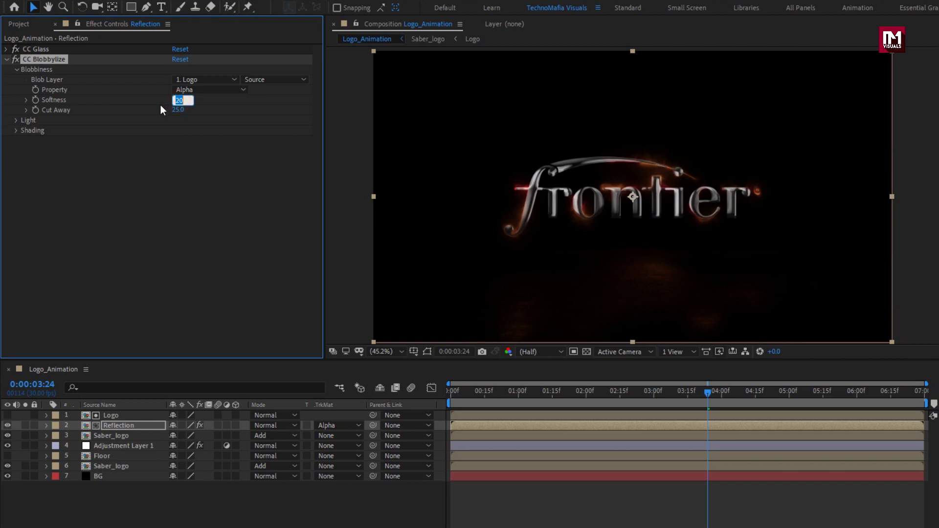
{"action": "type", "text": "5"}
{"action": "key", "text": "Return"}
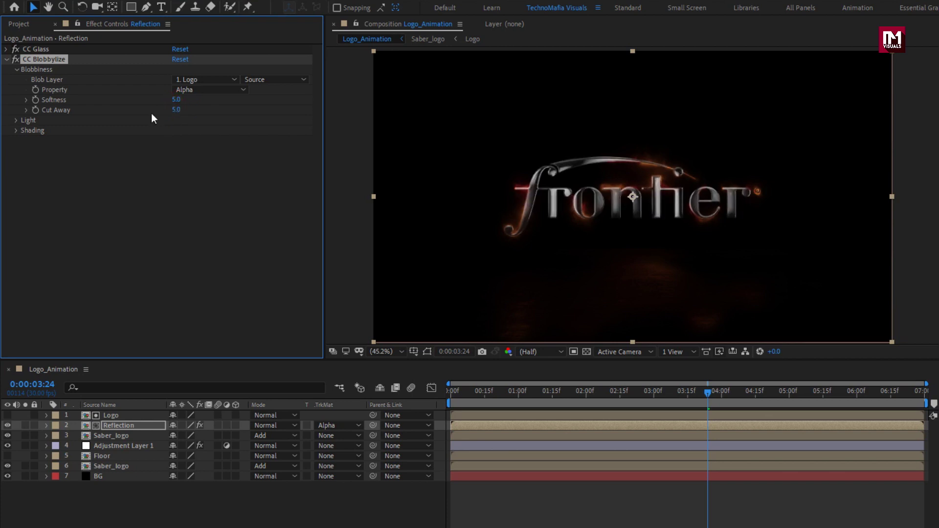
Add another copy of the Logo composition at the very top of the Logo_Animation layer stack
{"action": "left_click", "coordinate": [18, 24]}
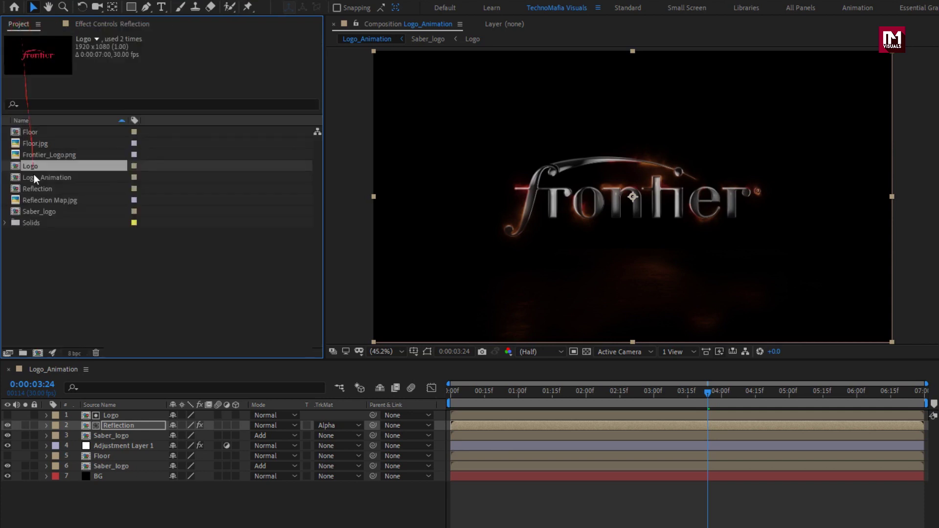
{"action": "left_click_drag", "start_coordinate": [30, 166], "coordinate": [118, 412]}
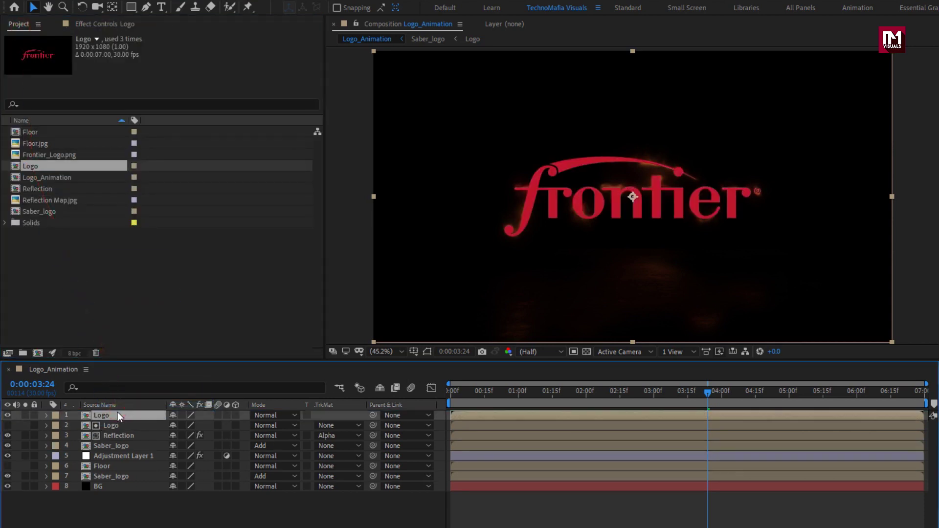
Set the topmost Logo layer's blending mode to Overlay and pre-compose it with the matte Logo and Reflection layers as Glossy_logo
{"action": "left_click", "coordinate": [266, 414]}
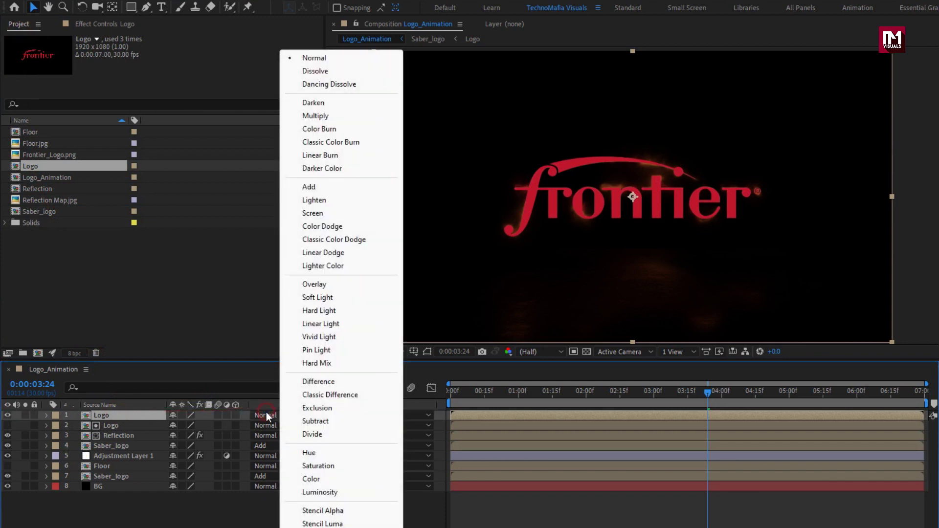
{"action": "left_click", "coordinate": [321, 285]}
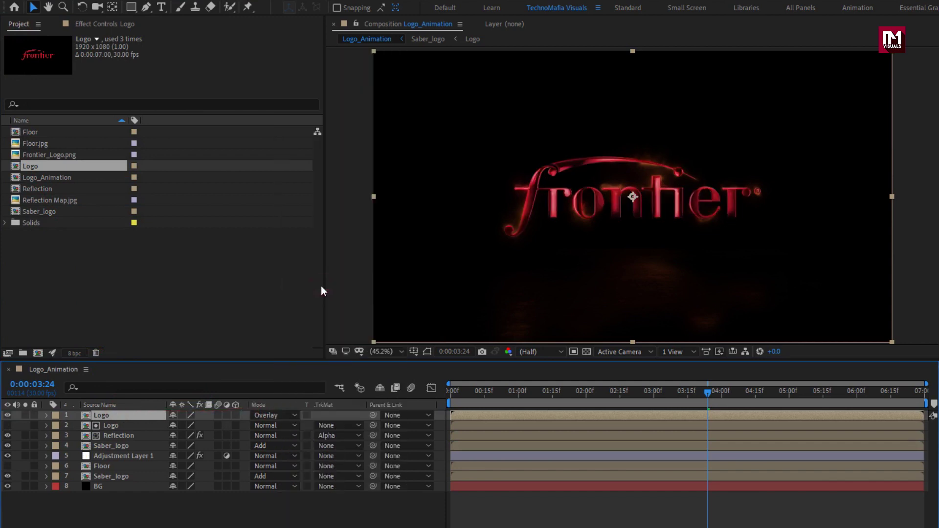
{"action": "left_click", "coordinate": [112, 425], "text": "ctrl"}
{"action": "left_click", "coordinate": [119, 435], "text": "ctrl"}
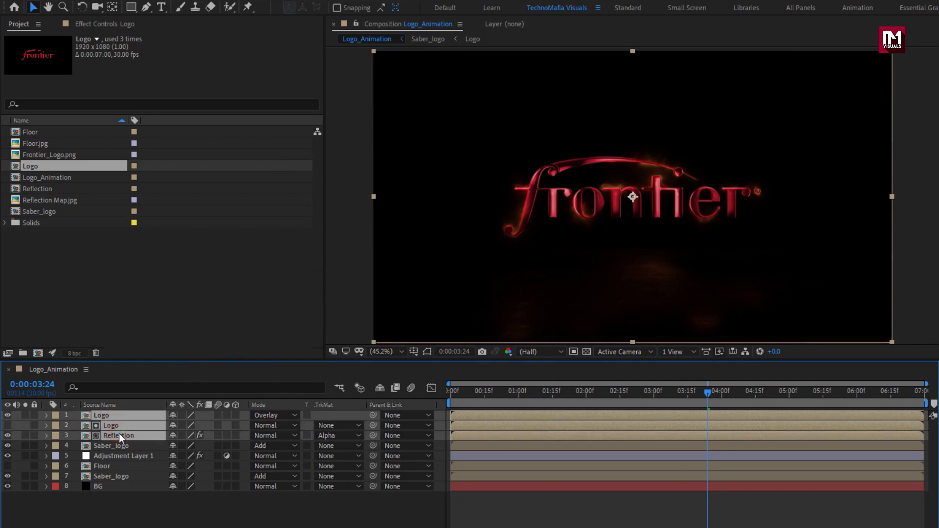
{"action": "right_click", "coordinate": [119, 433]}
{"action": "left_click", "coordinate": [151, 380]}
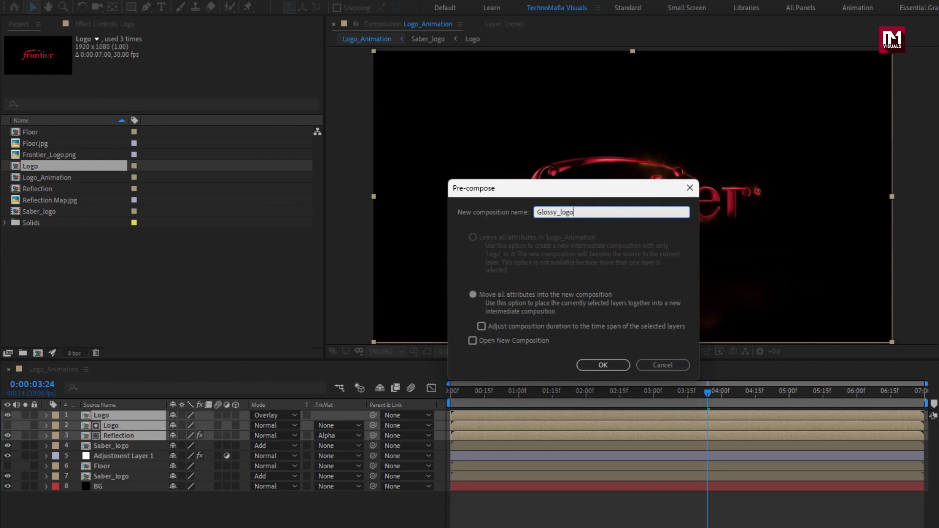
{"action": "left_click", "coordinate": [588, 367]}
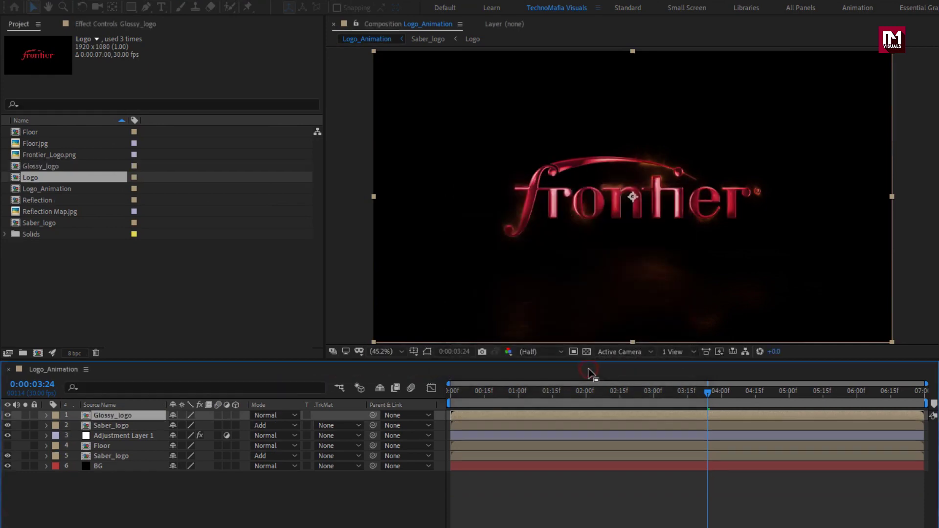
Animate the Glossy_logo layer's Opacity from 0% at 0:00:00:00 to 100% at 0:00:02:00
{"action": "left_click", "coordinate": [655, 395]}
{"action": "key", "text": "t"}
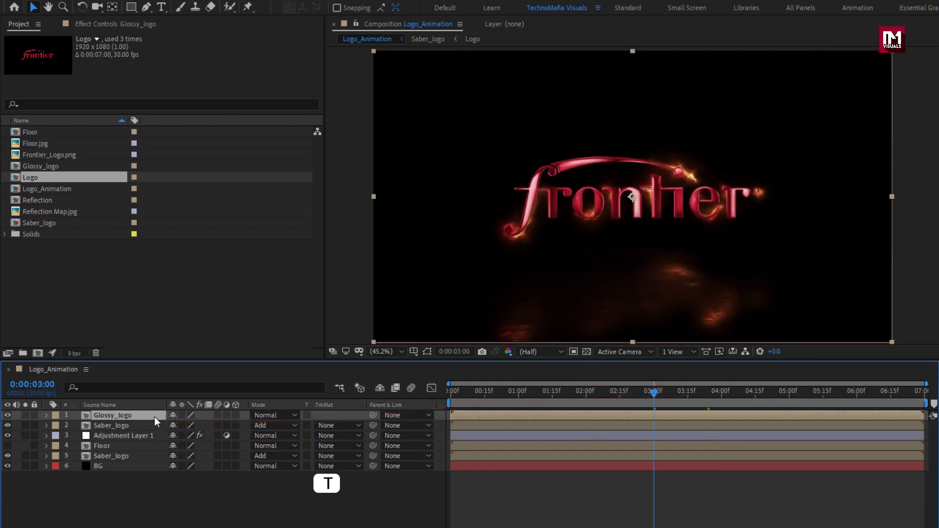
{"action": "key", "text": "t"}
{"action": "left_click", "coordinate": [583, 395]}
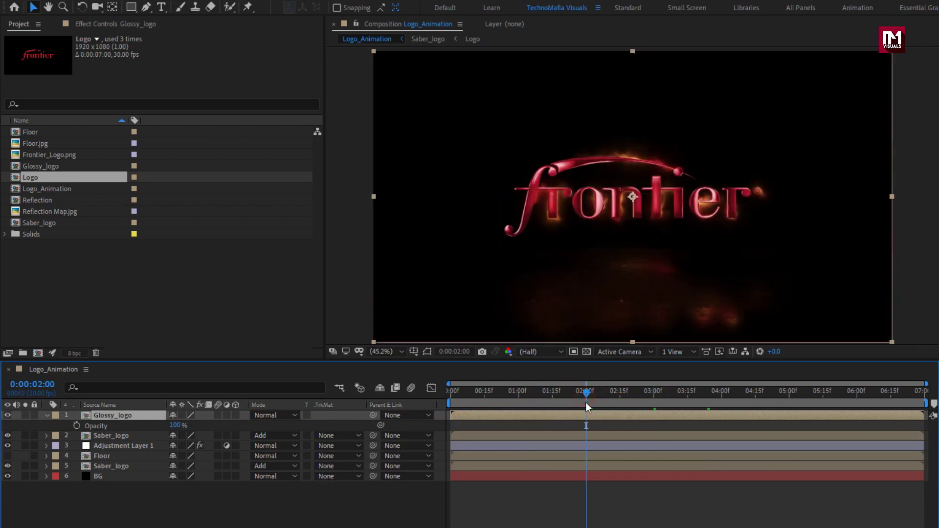
{"action": "left_click", "coordinate": [80, 426]}
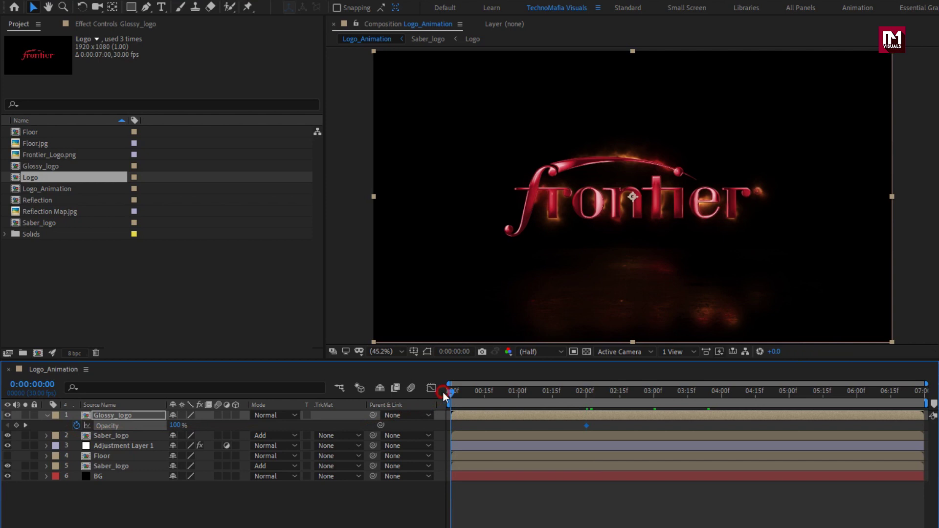
{"action": "left_click_drag", "start_coordinate": [177, 426], "coordinate": [96, 428]}
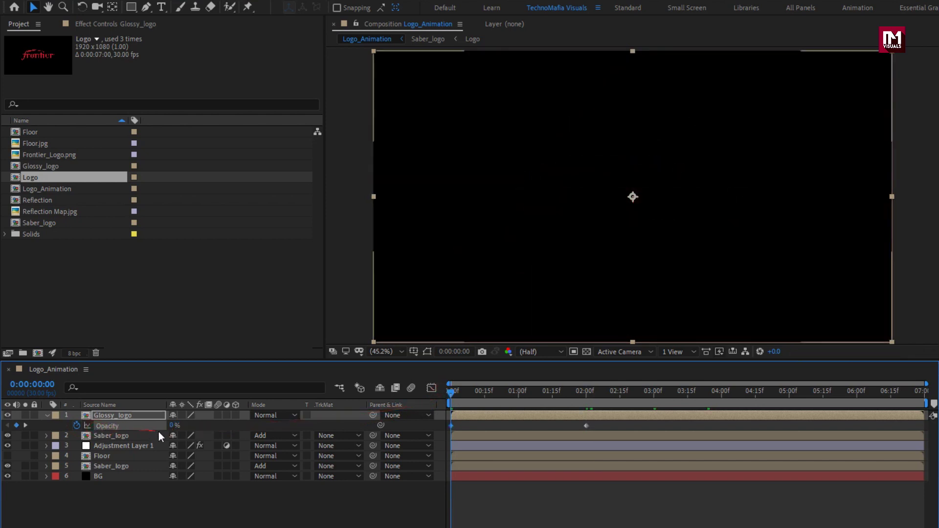
Shift the Glossy_logo layer in time so that it starts at 0:00:03:15
{"action": "left_click_drag", "start_coordinate": [553, 397], "coordinate": [690, 399]}
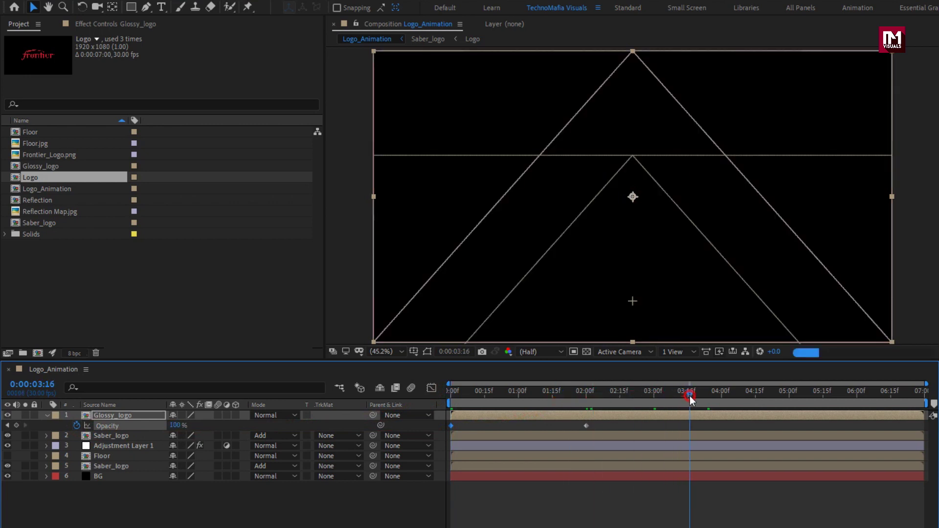
{"action": "left_click", "coordinate": [688, 395]}
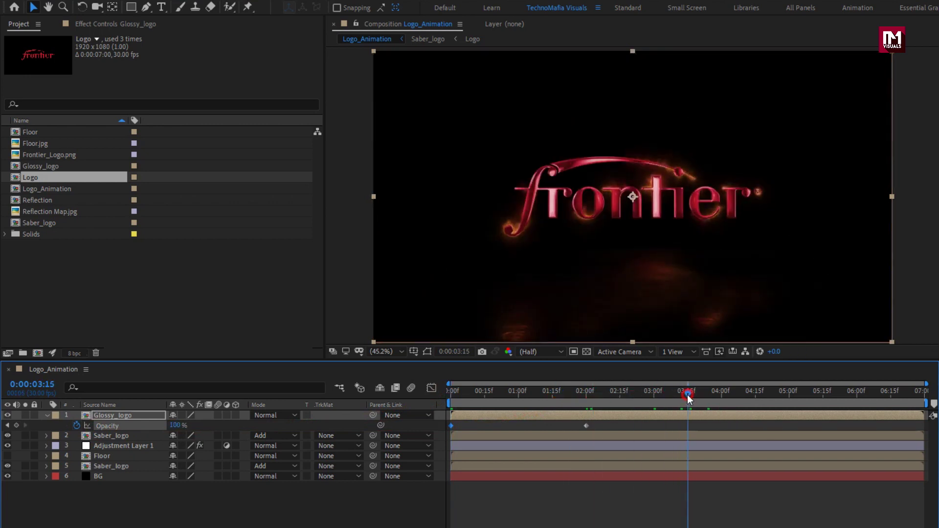
{"action": "left_click_drag", "start_coordinate": [487, 412], "coordinate": [724, 412]}
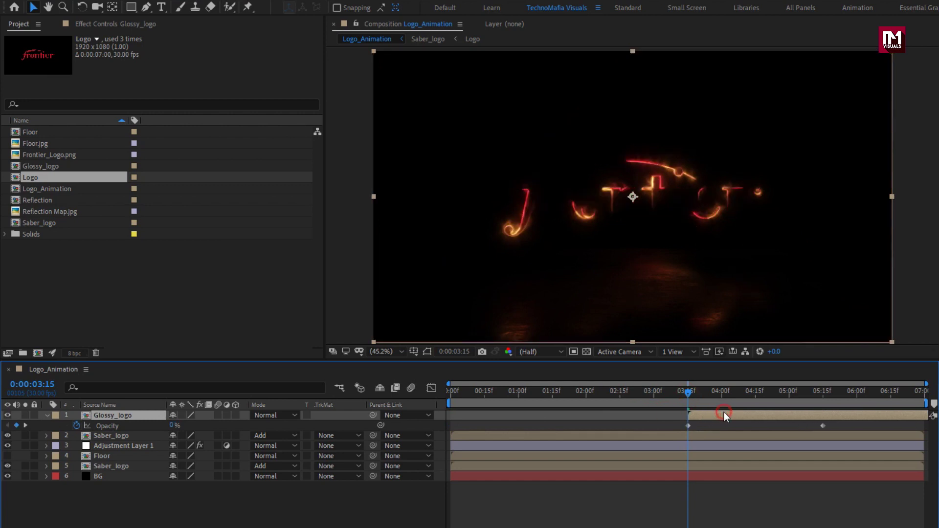
Check the logo's fade-in and shift the Glossy_logo layer so that it starts at 0:00:03:00
{"action": "left_click", "coordinate": [730, 394]}
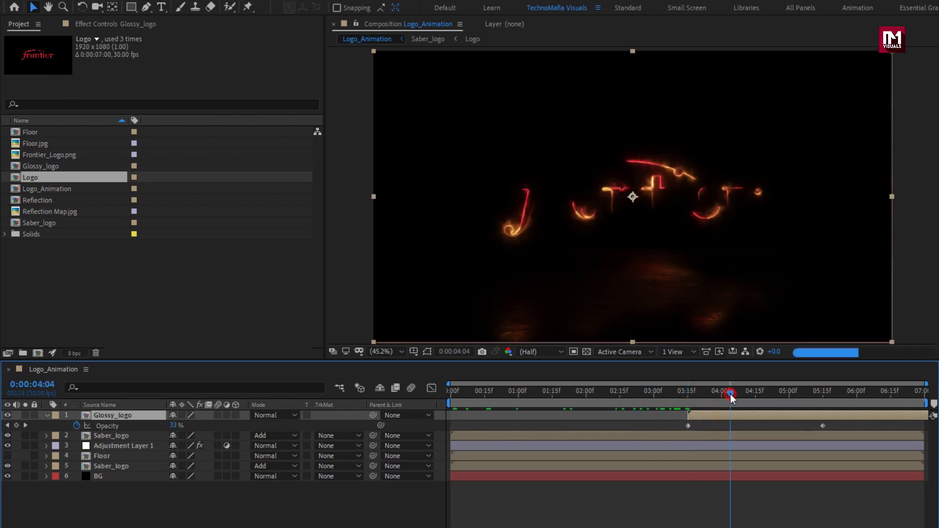
{"action": "left_click", "coordinate": [758, 394]}
{"action": "left_click", "coordinate": [837, 393]}
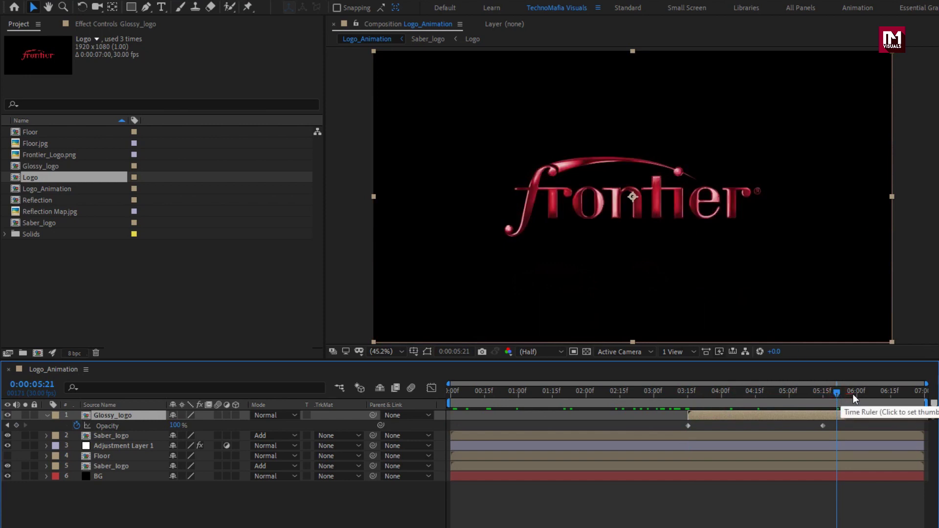
{"action": "left_click", "coordinate": [857, 394]}
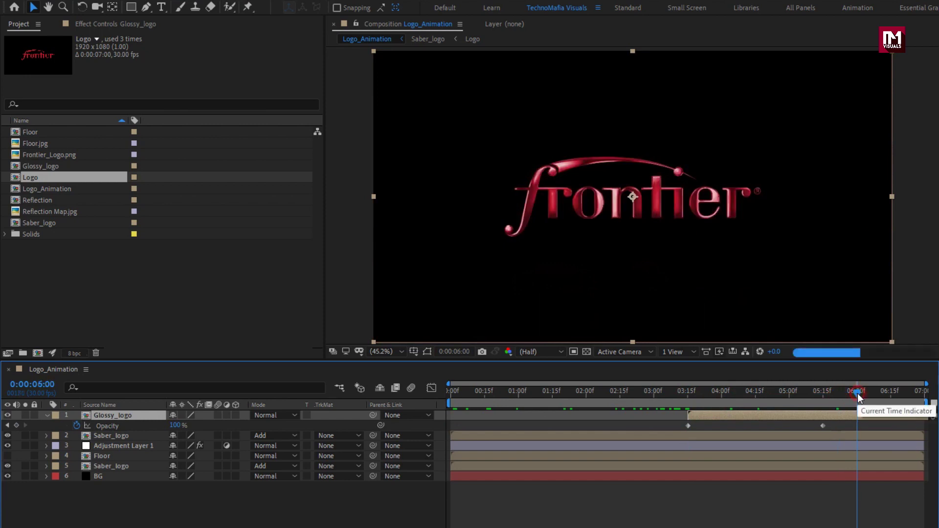
{"action": "left_click", "coordinate": [765, 397]}
{"action": "left_click", "coordinate": [750, 396]}
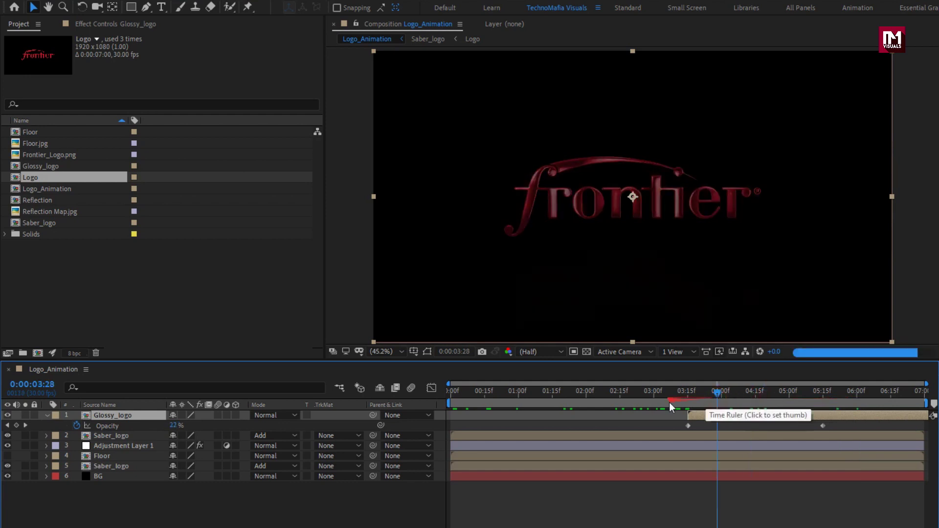
{"action": "left_click", "coordinate": [717, 397]}
{"action": "left_click_drag", "start_coordinate": [702, 415], "coordinate": [668, 420]}
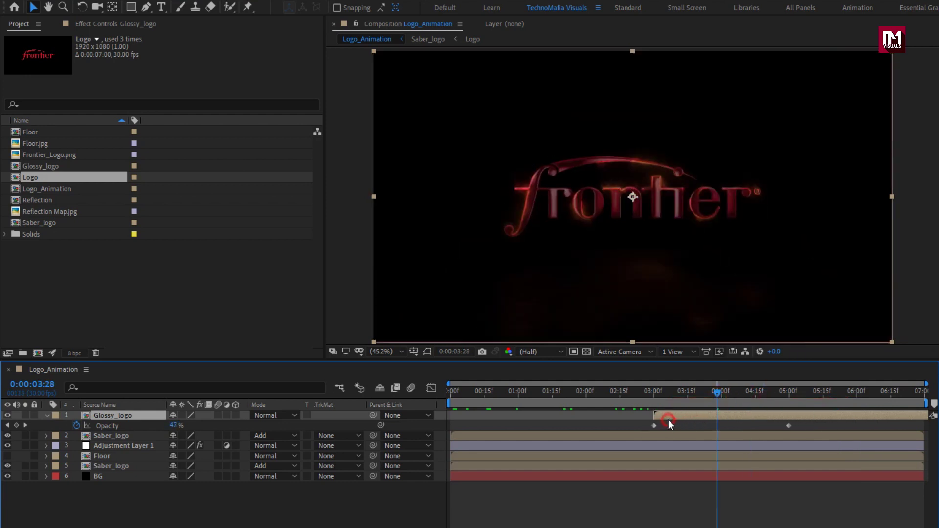
{"action": "left_click", "coordinate": [656, 396]}
{"action": "left_click", "coordinate": [699, 396]}
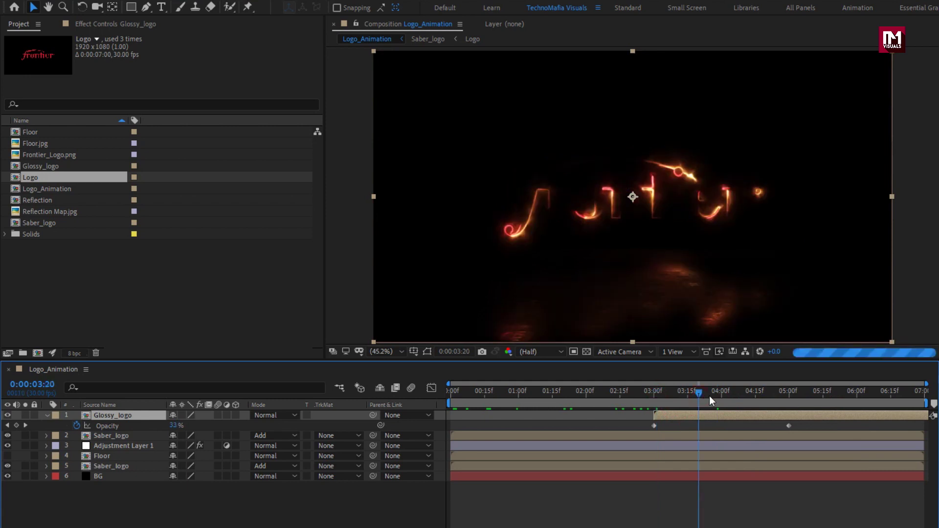
{"action": "left_click", "coordinate": [721, 396]}
{"action": "left_click", "coordinate": [752, 395]}
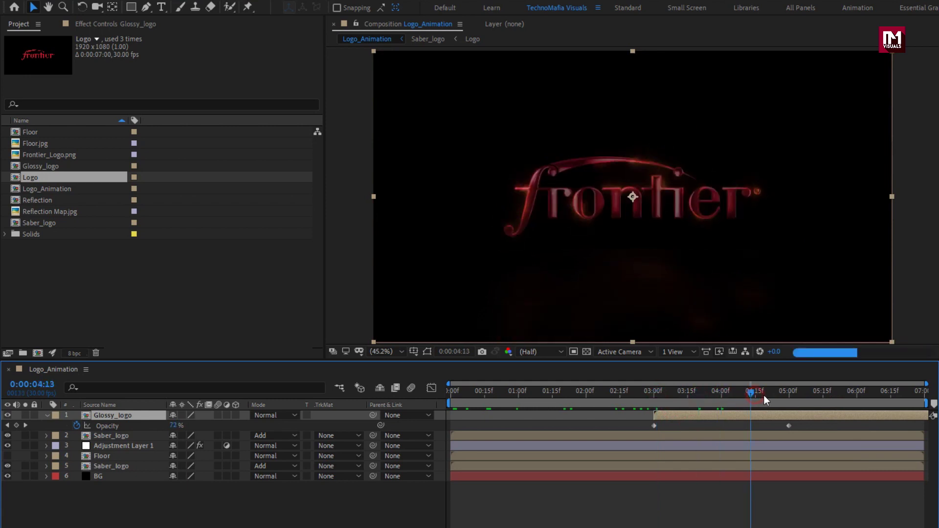
{"action": "left_click", "coordinate": [782, 395]}
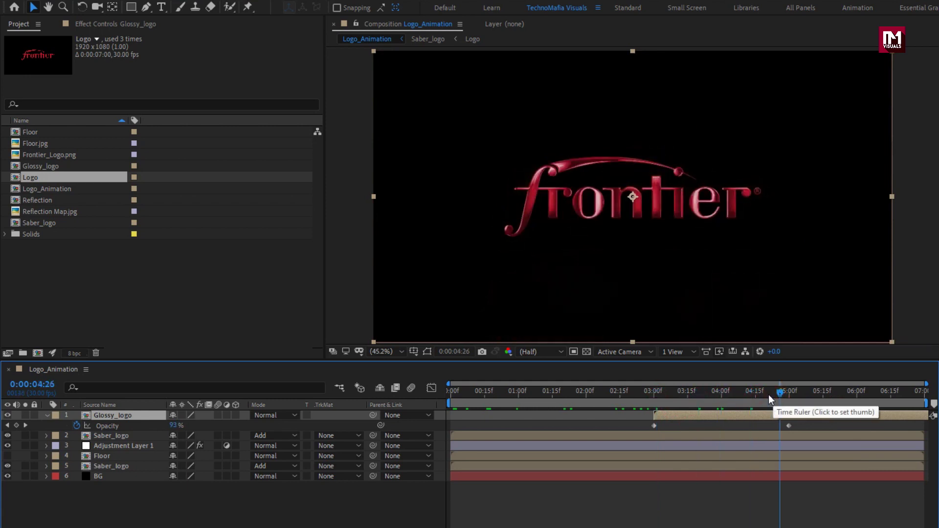
{"action": "left_click", "coordinate": [47, 416]}
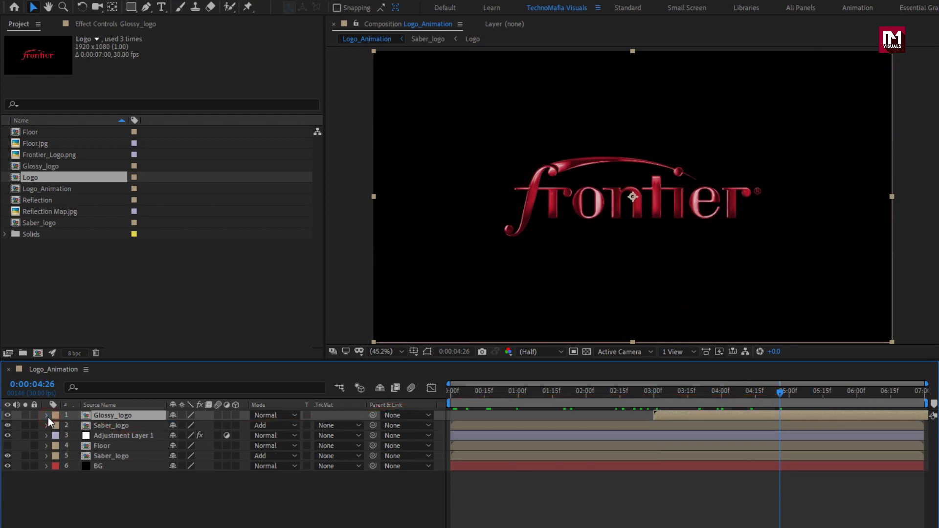
Turn both Saber_logo layers and the Glossy_logo layer into 3D layers
{"action": "left_click", "coordinate": [107, 455]}
{"action": "left_click", "coordinate": [235, 456]}
{"action": "left_click", "coordinate": [125, 427]}
{"action": "left_click", "coordinate": [235, 425]}
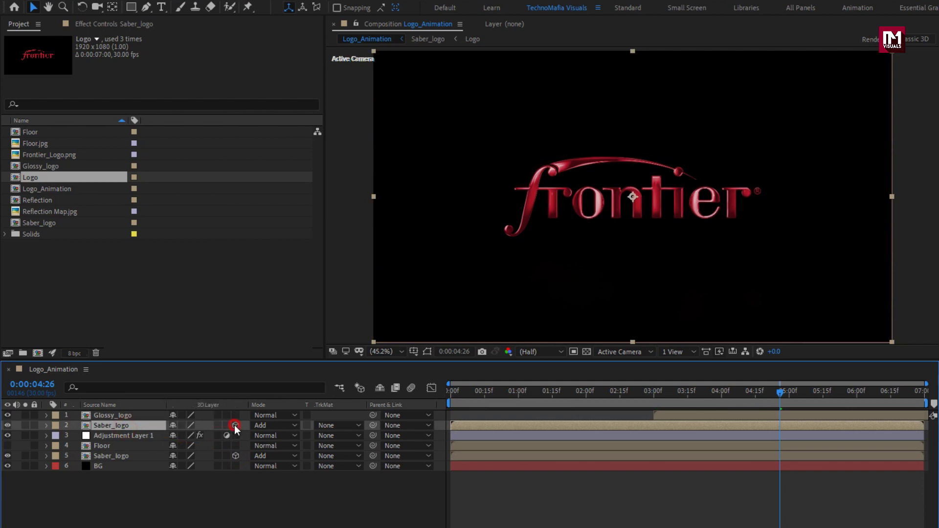
{"action": "left_click", "coordinate": [236, 416]}
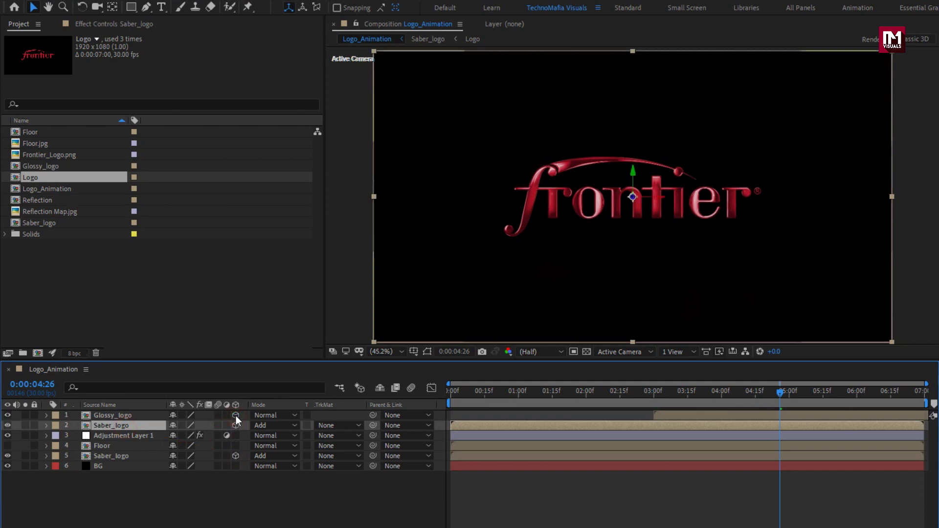
Add a two-node camera with the 50mm preset to the Logo_Animation composition
{"action": "left_click", "coordinate": [189, 494]}
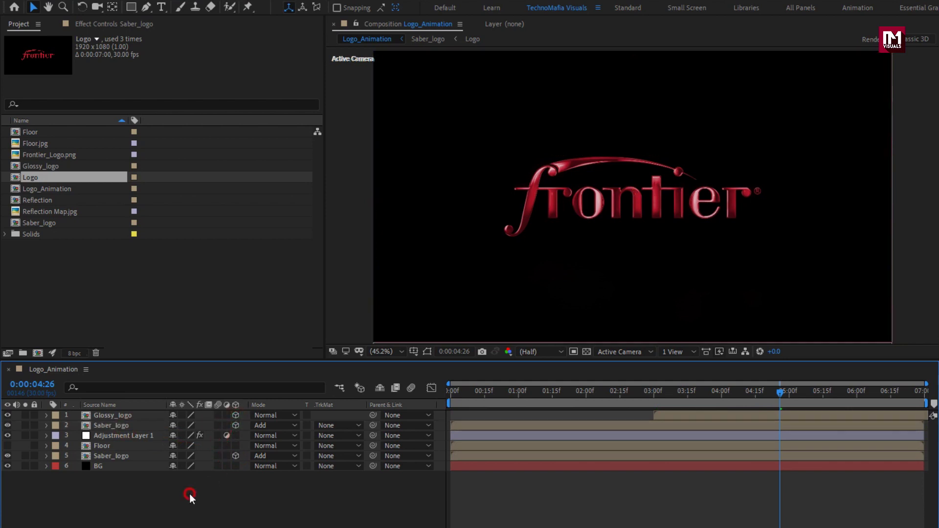
{"action": "right_click", "coordinate": [189, 491]}
{"action": "mouse_move", "coordinate": [230, 365]}
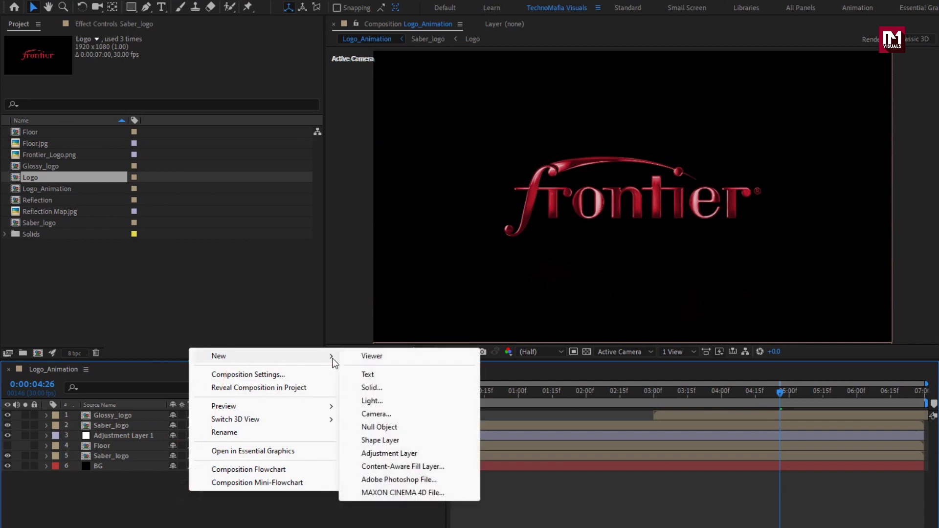
{"action": "left_click", "coordinate": [377, 414]}
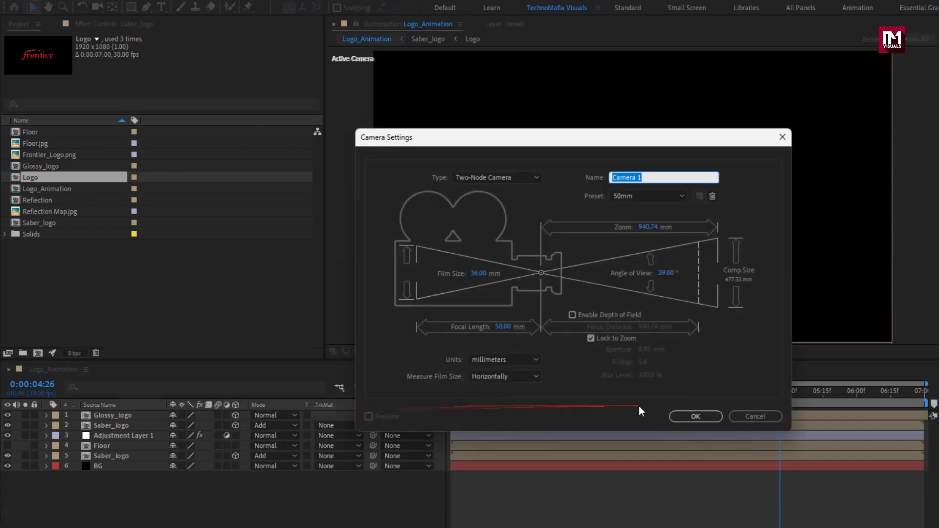
{"action": "left_click", "coordinate": [673, 415]}
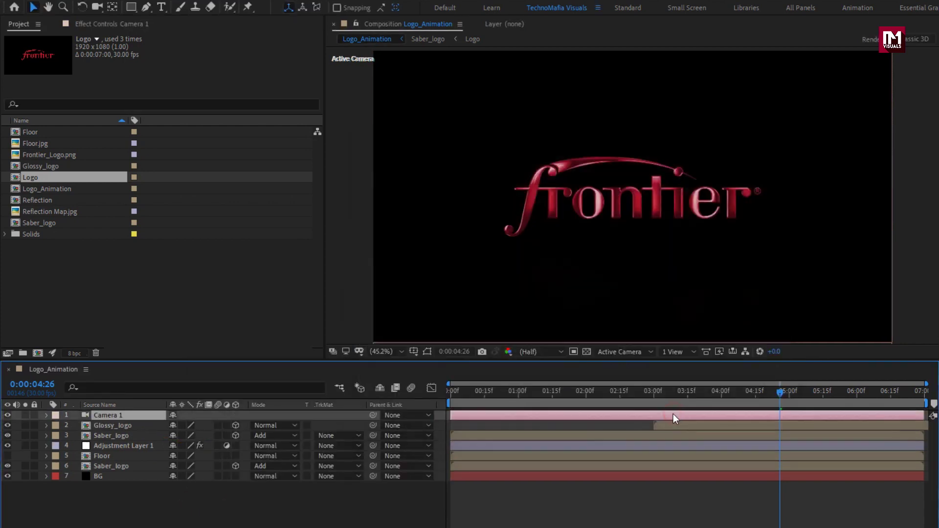
Add a null object above the camera and make it a 3D layer
{"action": "right_click", "coordinate": [333, 424]}
{"action": "mouse_move", "coordinate": [395, 432]}
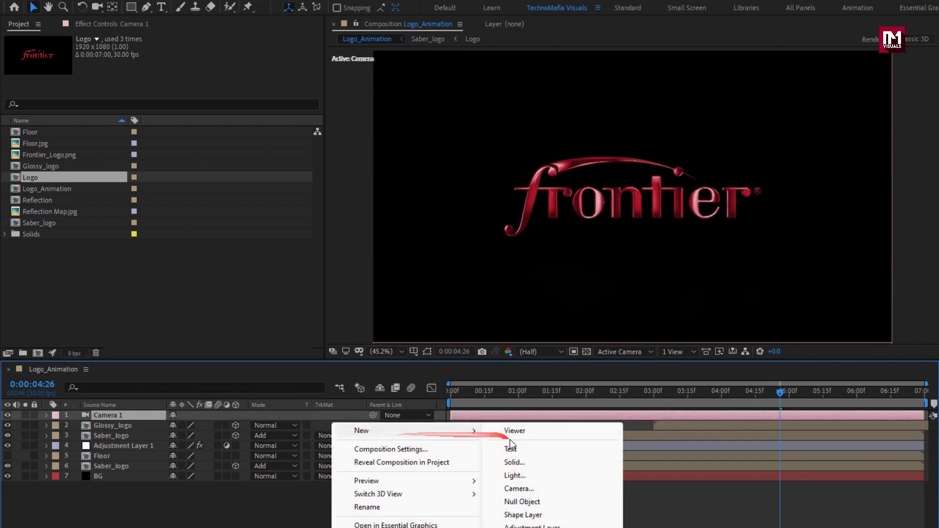
{"action": "left_click", "coordinate": [517, 501]}
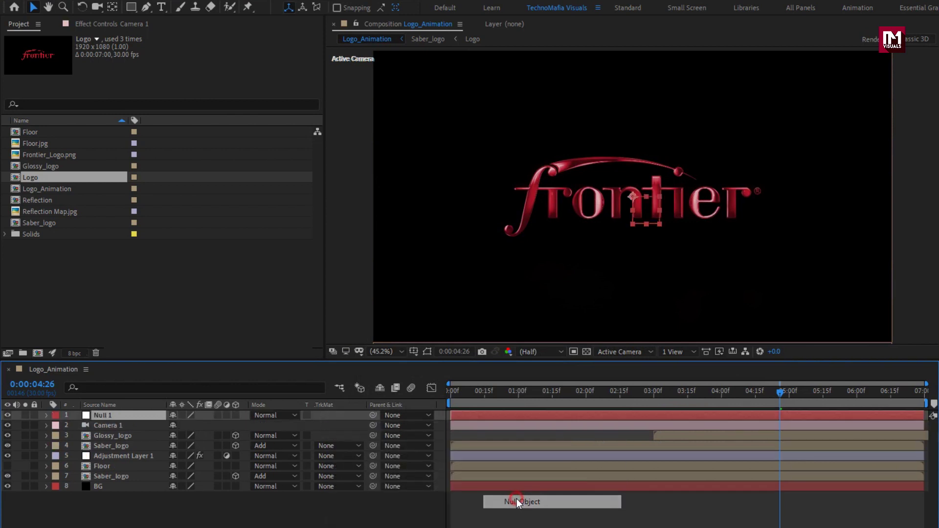
{"action": "left_click", "coordinate": [236, 415]}
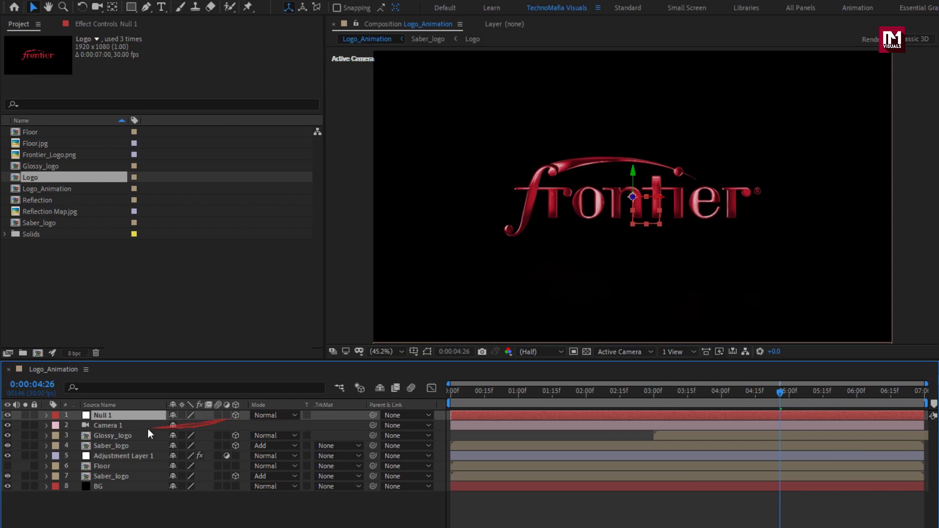
Parent the camera layer to the null object
{"action": "left_click", "coordinate": [133, 426]}
{"action": "left_click", "coordinate": [402, 424]}
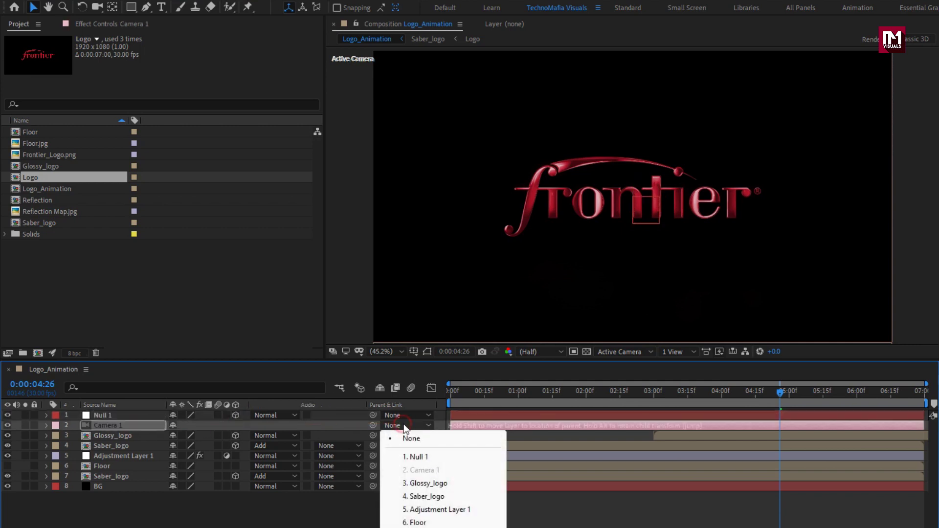
{"action": "left_click", "coordinate": [447, 455]}
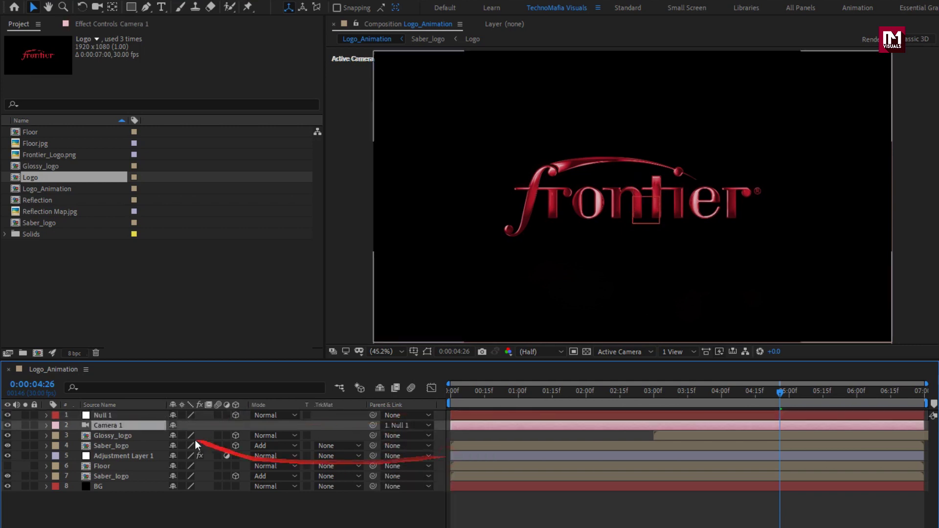
Set a Position keyframe on the null object at 0:00:00:00
{"action": "left_click", "coordinate": [124, 417]}
{"action": "key", "text": "p"}
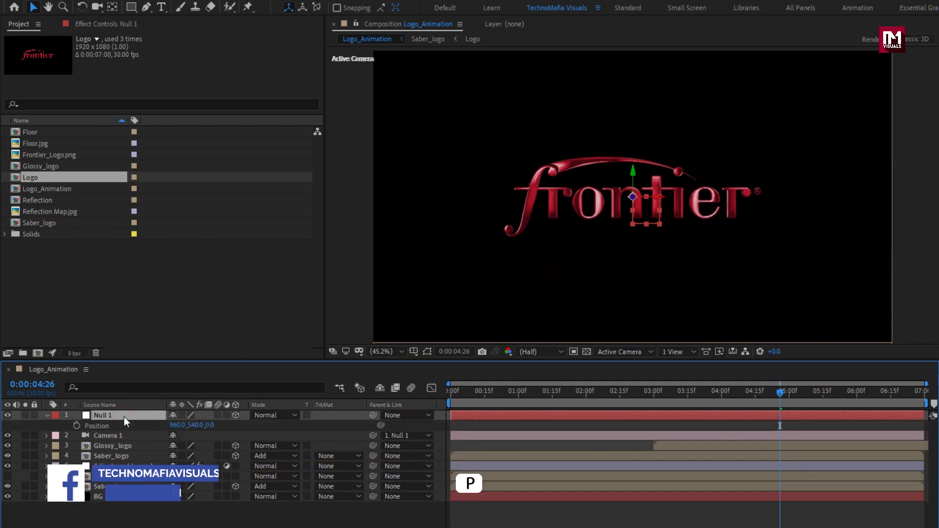
{"action": "left_click", "coordinate": [449, 392]}
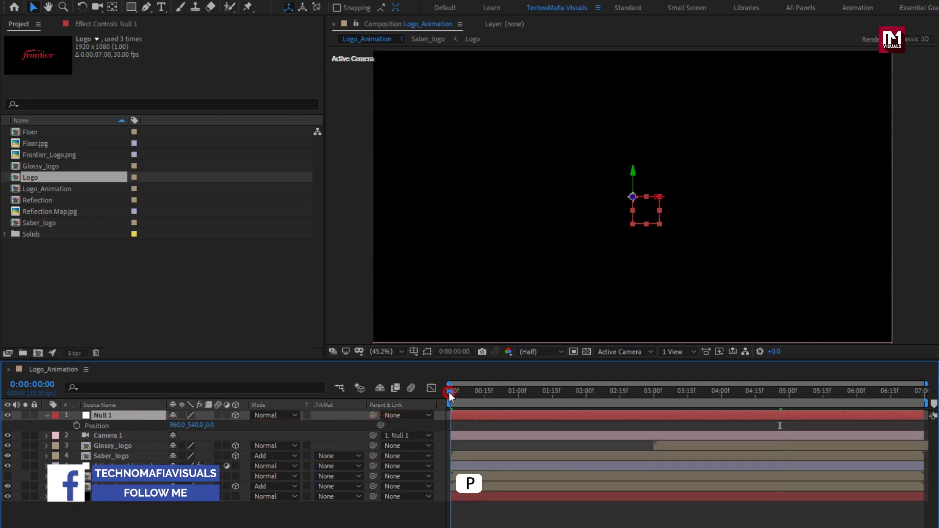
{"action": "left_click", "coordinate": [79, 426]}
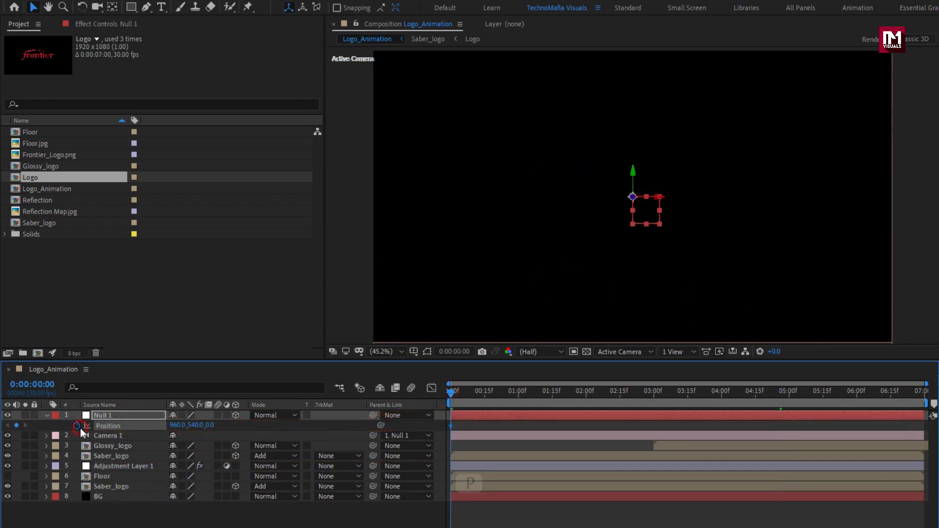
Keyframe the null object's Position at 0:00:06:29 with a Z value of 244 for a forward camera push
{"action": "left_click", "coordinate": [758, 393]}
{"action": "left_click_drag", "start_coordinate": [764, 394], "coordinate": [928, 397]}
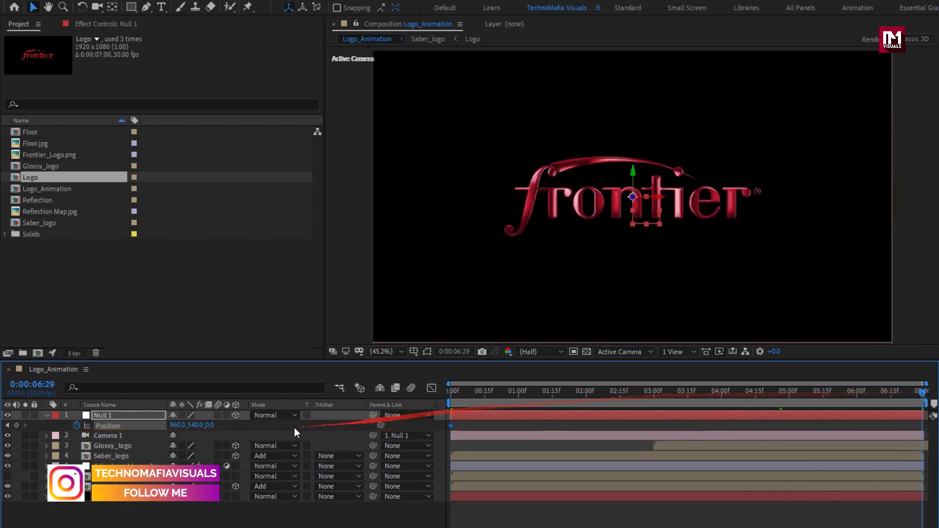
{"action": "left_click_drag", "start_coordinate": [210, 425], "coordinate": [352, 419]}
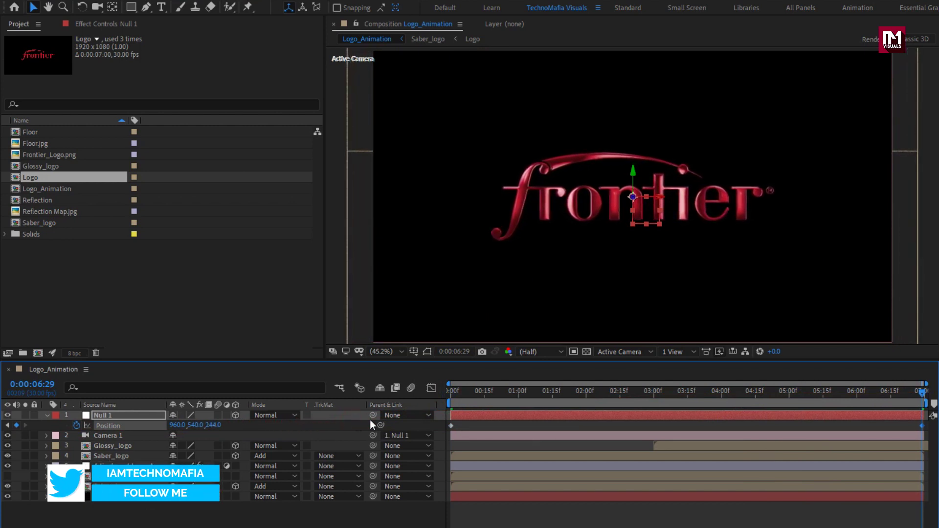
Scrub through the camera move, collapse the null layer's properties, and preview the animation from 0:00:00:00
{"action": "left_click_drag", "start_coordinate": [458, 397], "coordinate": [758, 393]}
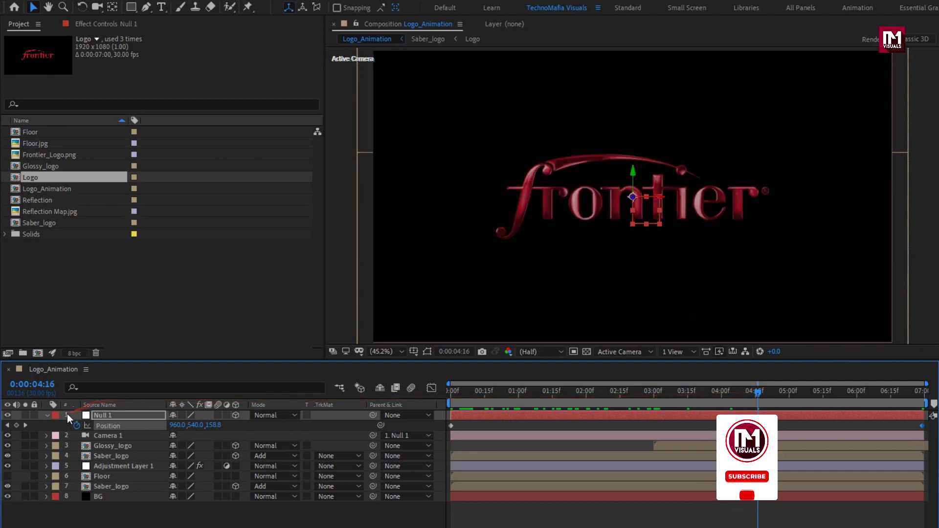
{"action": "left_click", "coordinate": [47, 415]}
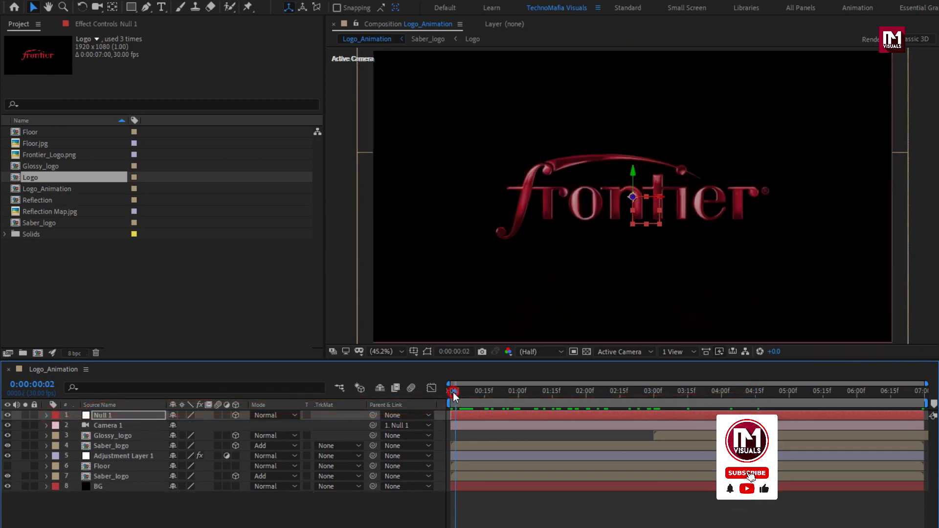
{"action": "left_click_drag", "start_coordinate": [453, 392], "coordinate": [444, 395]}
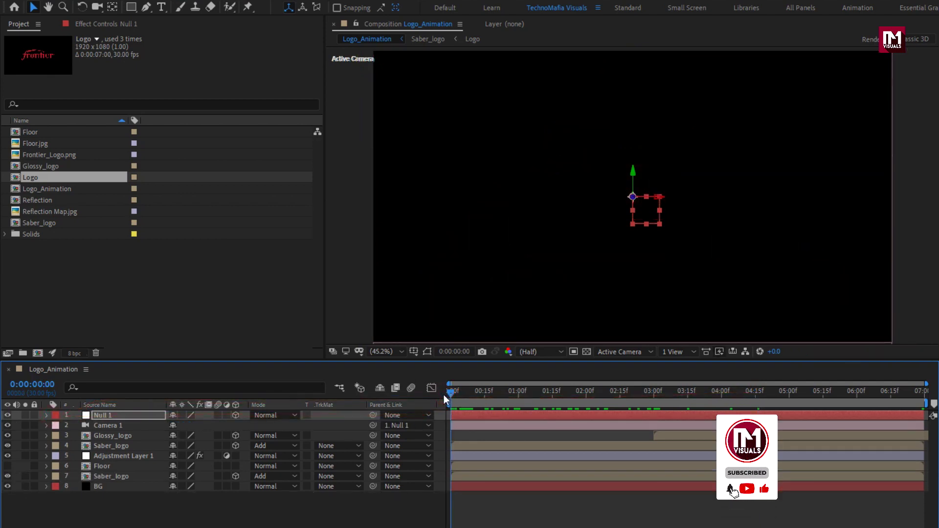
{"action": "key", "text": "space"}
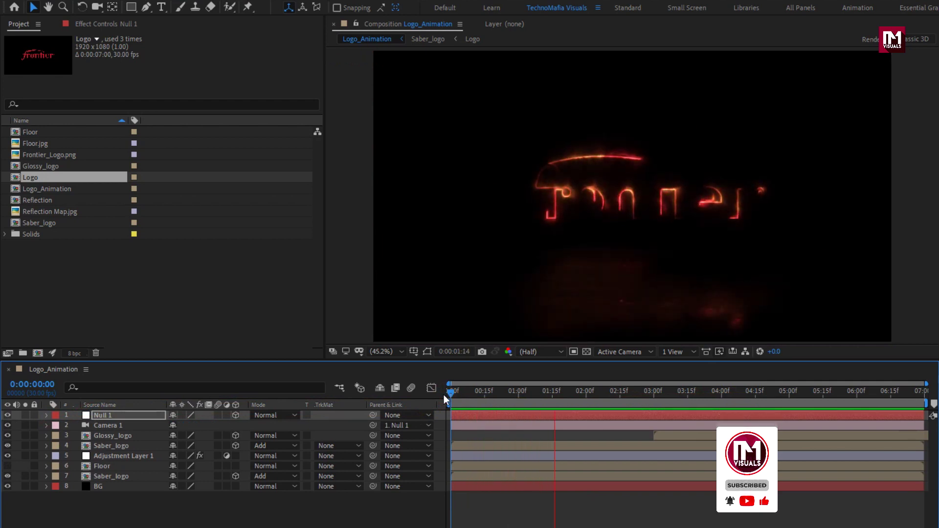